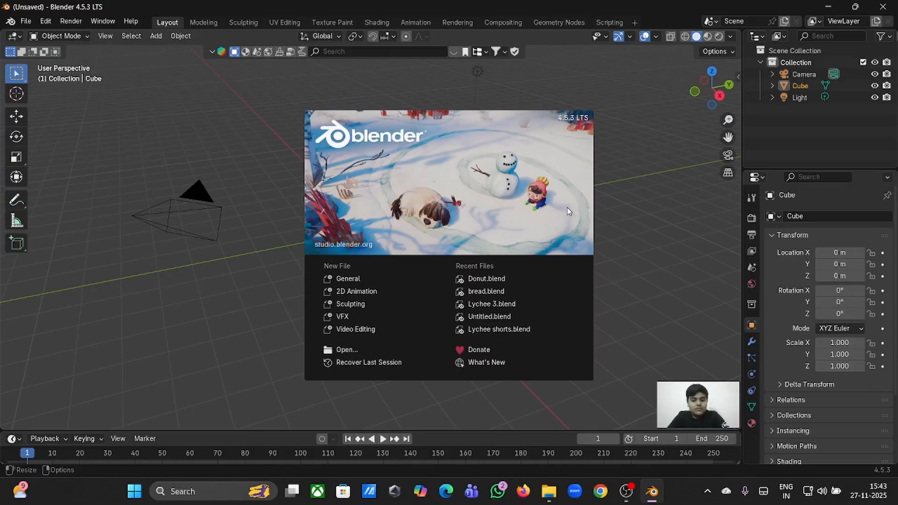
Dismiss the splash screen and delete the default cube from the scene.
{"action": "left_click", "coordinate": [650, 218]}
{"action": "middle_click_drag", "start_coordinate": [649, 218], "coordinate": [650, 218]}
{"action": "scroll", "coordinate": [651, 218], "scroll_direction": "up", "scroll_amount": 5}
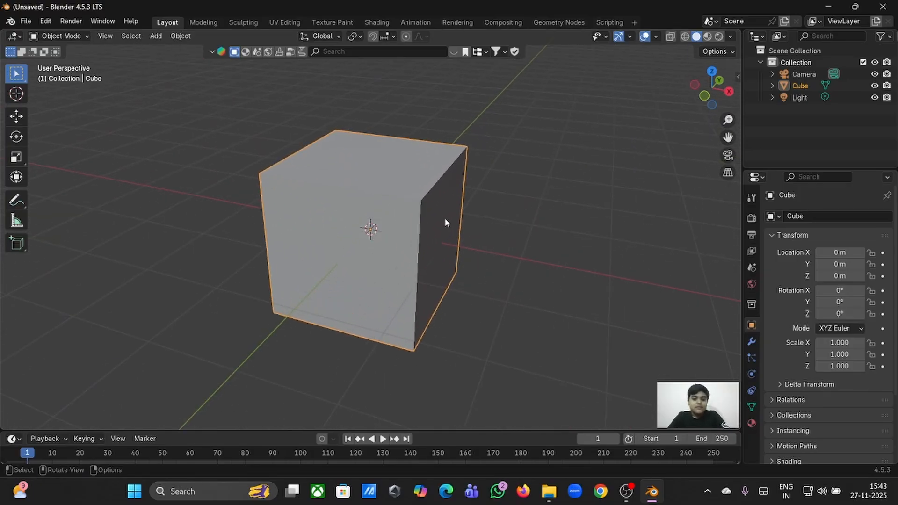
{"action": "middle_click_drag", "start_coordinate": [445, 222], "coordinate": [445, 222]}
{"action": "key", "text": "Delete"}
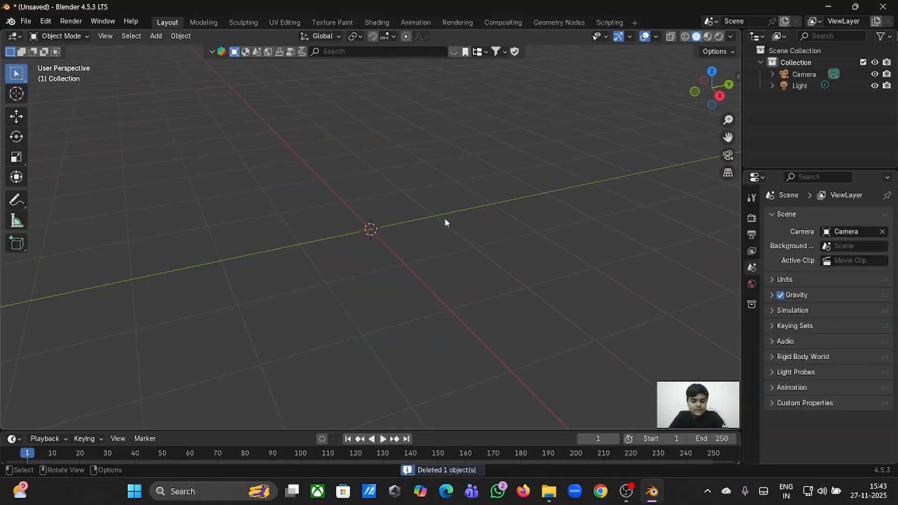
{"action": "key", "text": "shift+a"}
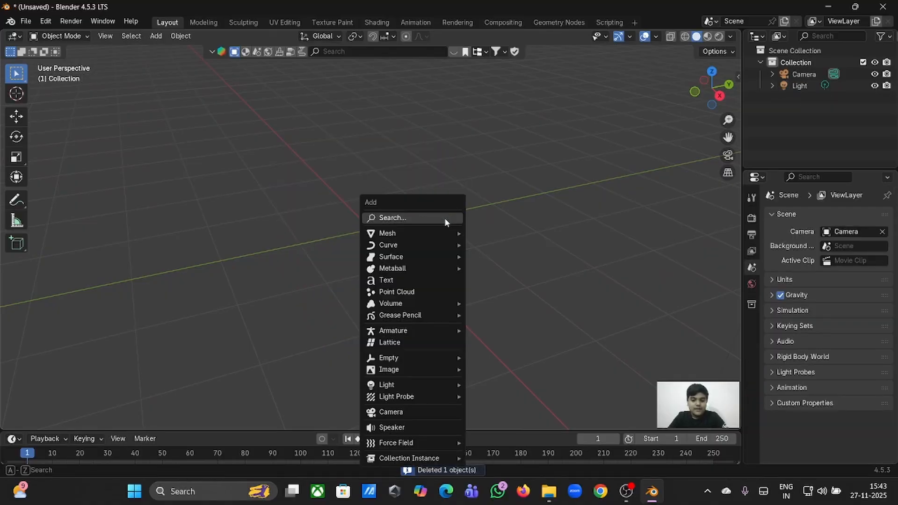
{"action": "mouse_move", "coordinate": [443, 232]}
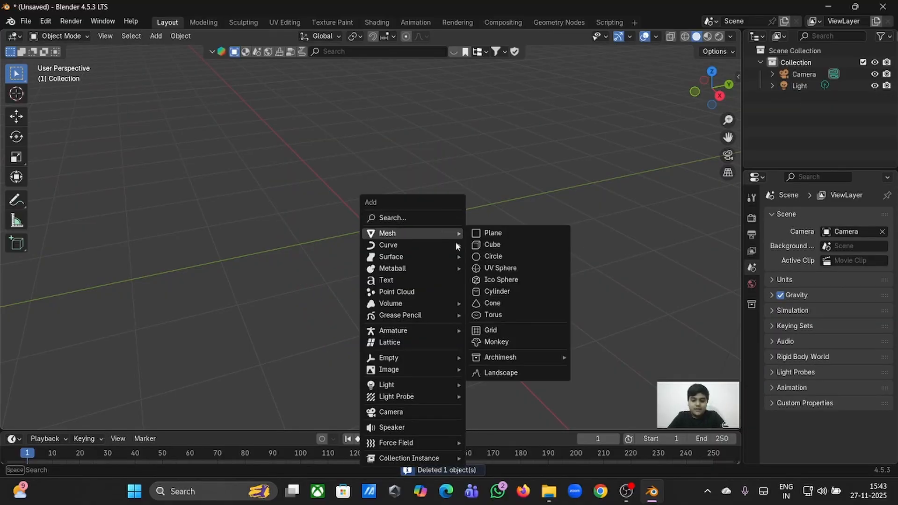
{"action": "left_click", "coordinate": [501, 314]}
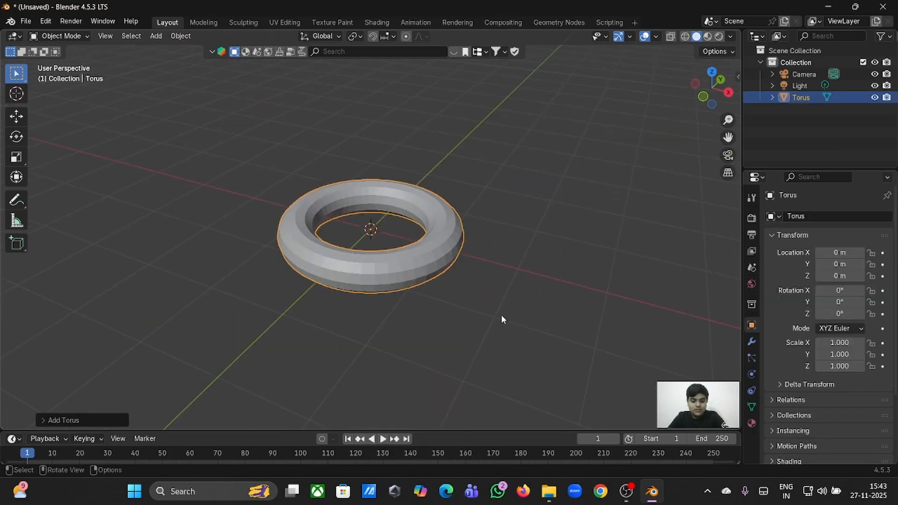
{"action": "scroll", "coordinate": [501, 314], "scroll_direction": "up", "scroll_amount": 3}
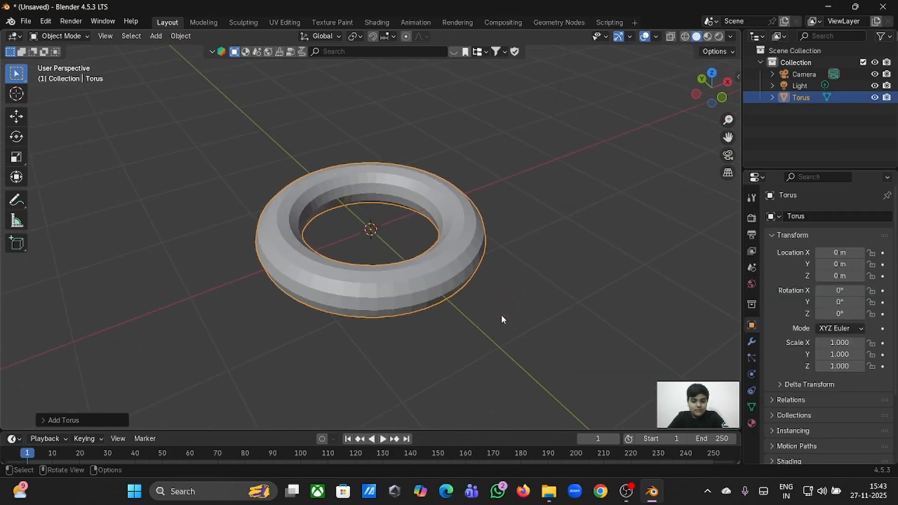
{"action": "scroll", "coordinate": [500, 314], "scroll_direction": "up", "scroll_amount": 3}
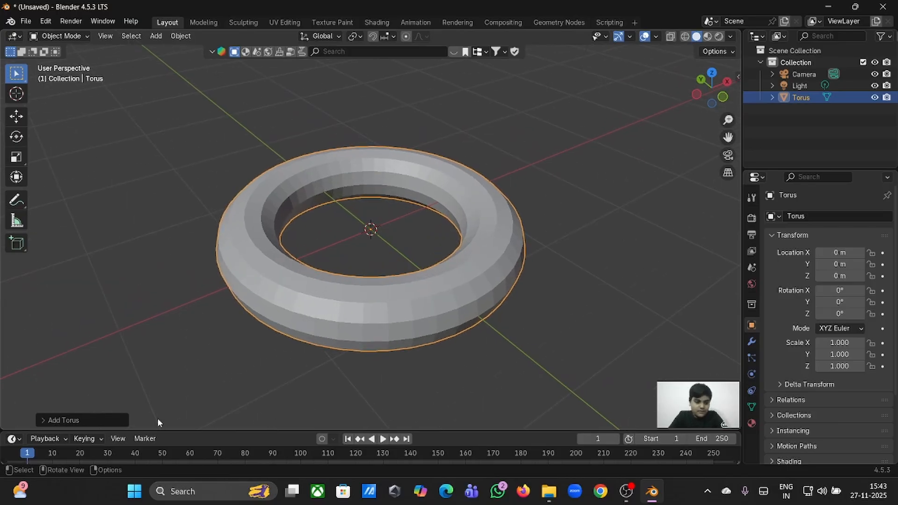
{"action": "left_click", "coordinate": [68, 420]}
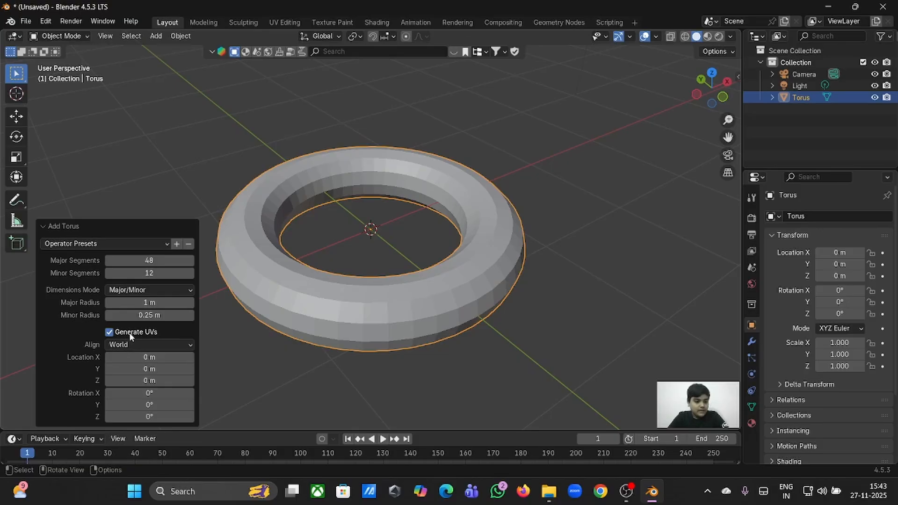
{"action": "left_click", "coordinate": [151, 303]}
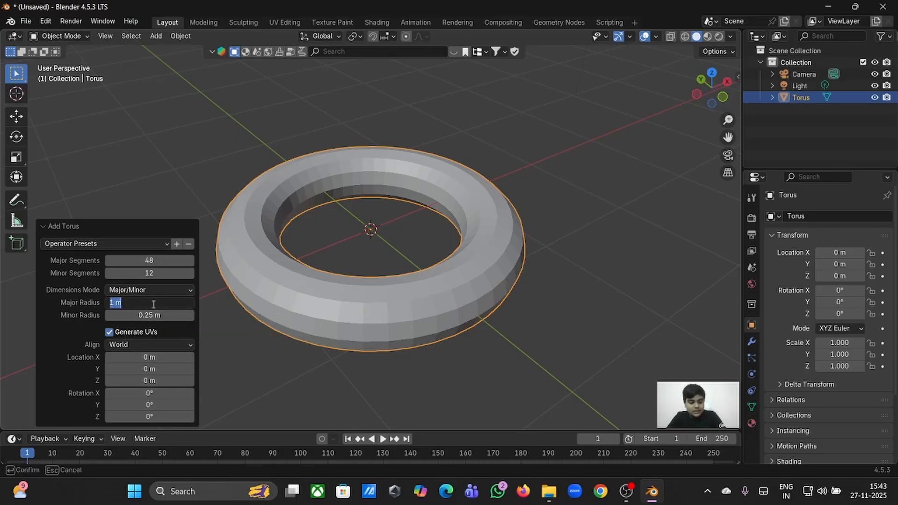
{"action": "type", "text": "3"}
{"action": "key", "text": "Return"}
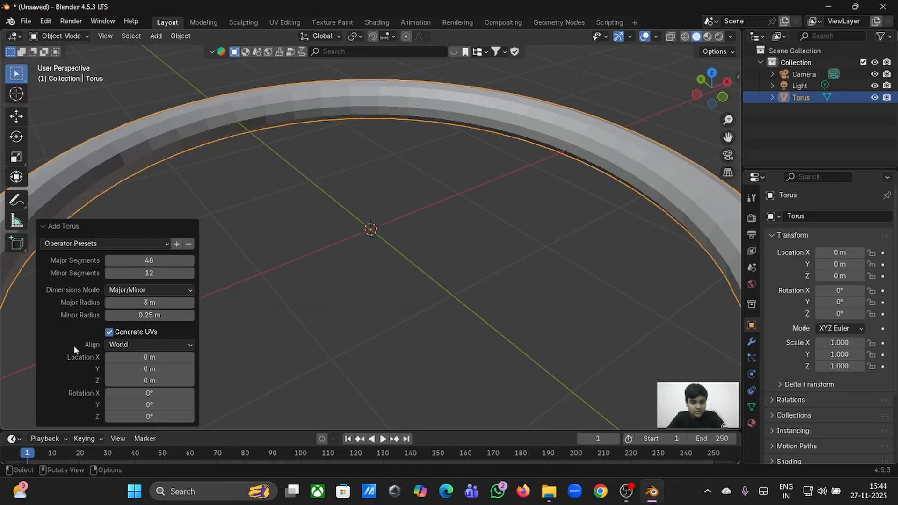
{"action": "key", "text": "Delete"}
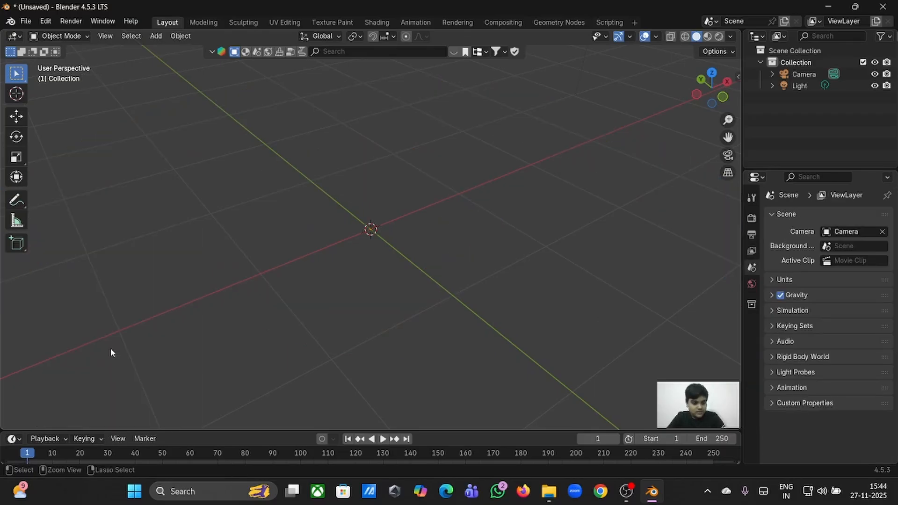
Add a torus mesh at the world origin and set its major radius to 1 m.
{"action": "middle_click_drag", "start_coordinate": [156, 302], "coordinate": [248, 254]}
{"action": "scroll", "coordinate": [247, 254], "scroll_direction": "left", "scroll_amount": 5}
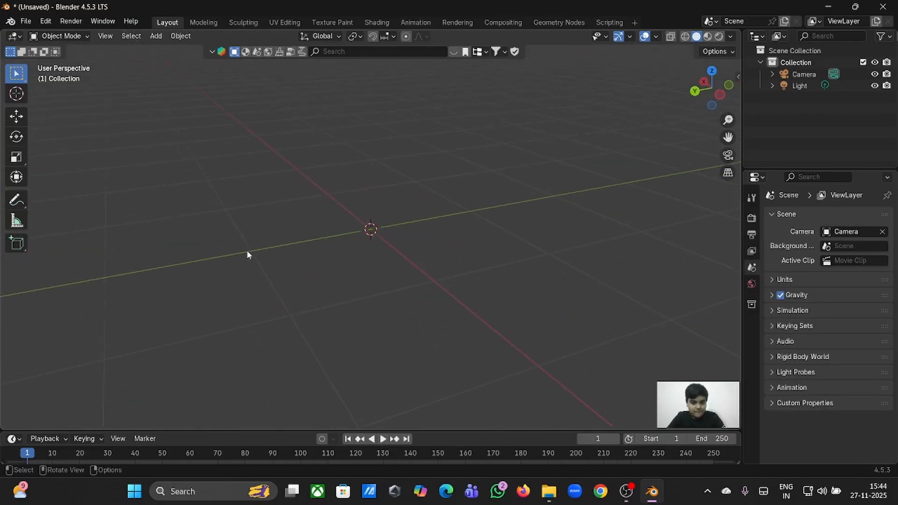
{"action": "key", "text": "shift+a"}
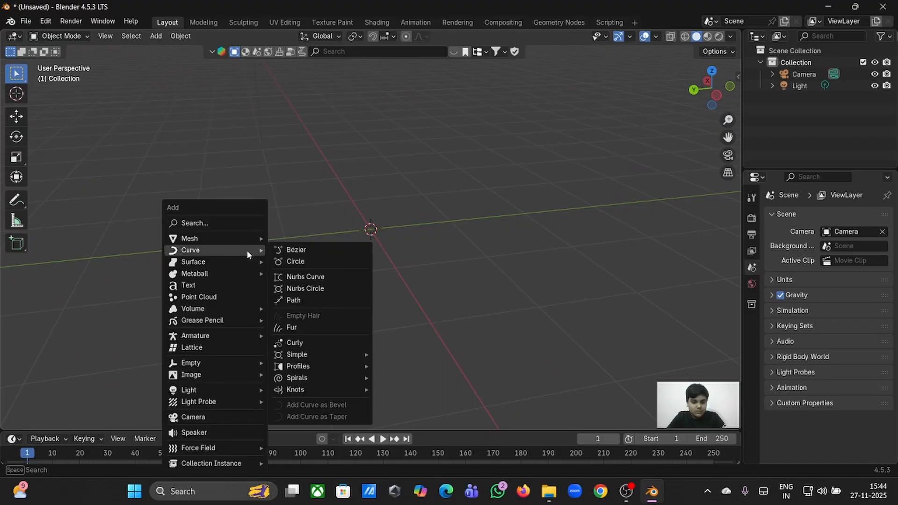
{"action": "mouse_move", "coordinate": [218, 236]}
{"action": "left_click", "coordinate": [303, 324]}
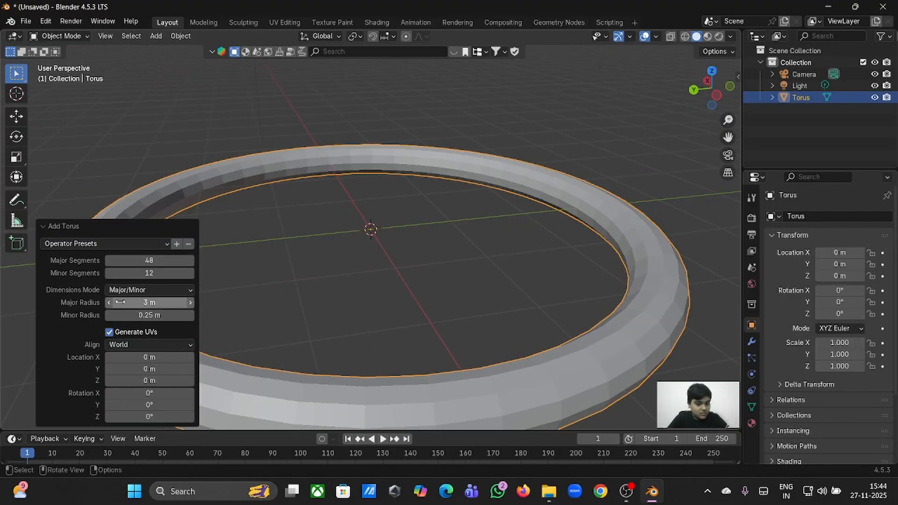
{"action": "left_click", "coordinate": [120, 303]}
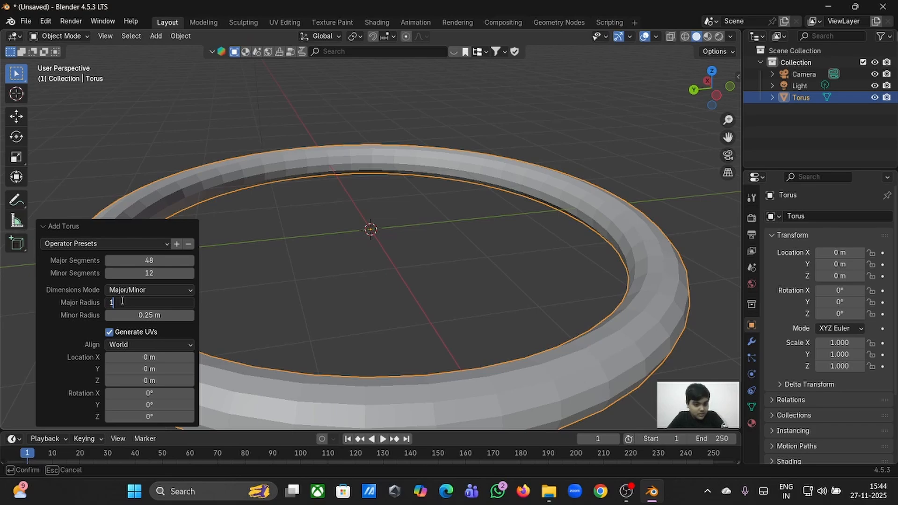
{"action": "key", "text": "Return"}
Reduce the torus's major radius to 0.42 m to give it a small donut hole.
{"action": "left_click_drag", "start_coordinate": [149, 303], "coordinate": [127, 302]}
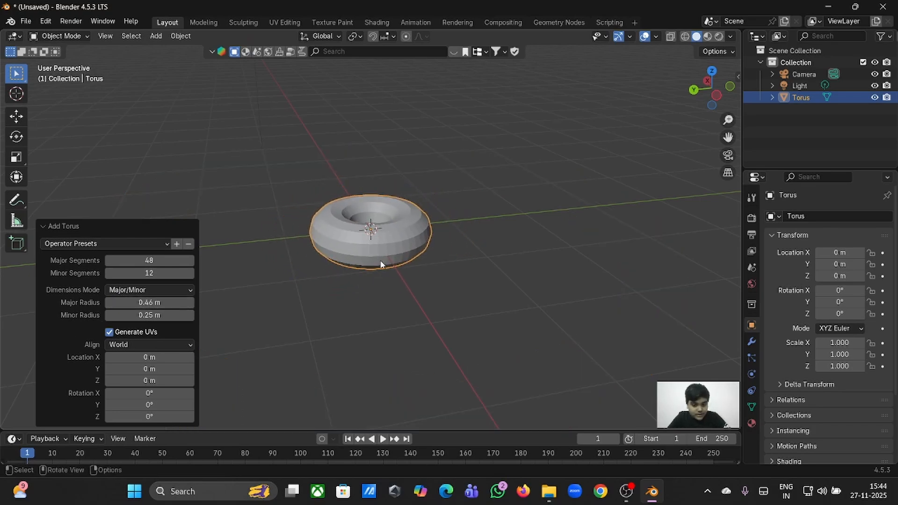
{"action": "middle_click_drag", "start_coordinate": [380, 264], "coordinate": [380, 264]}
{"action": "scroll", "coordinate": [380, 264], "scroll_direction": "up", "scroll_amount": 4}
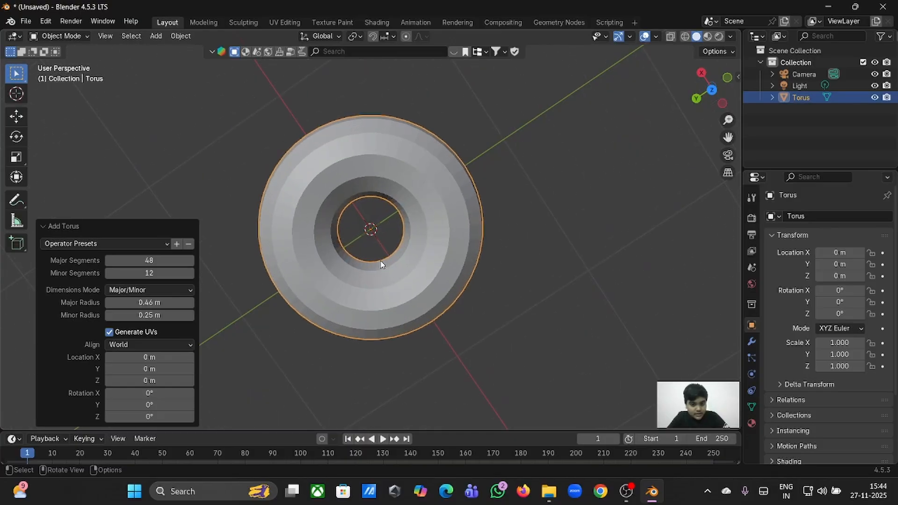
{"action": "scroll", "coordinate": [381, 264], "scroll_direction": "up", "scroll_amount": 2}
{"action": "middle_click_drag", "start_coordinate": [381, 265], "coordinate": [370, 323]}
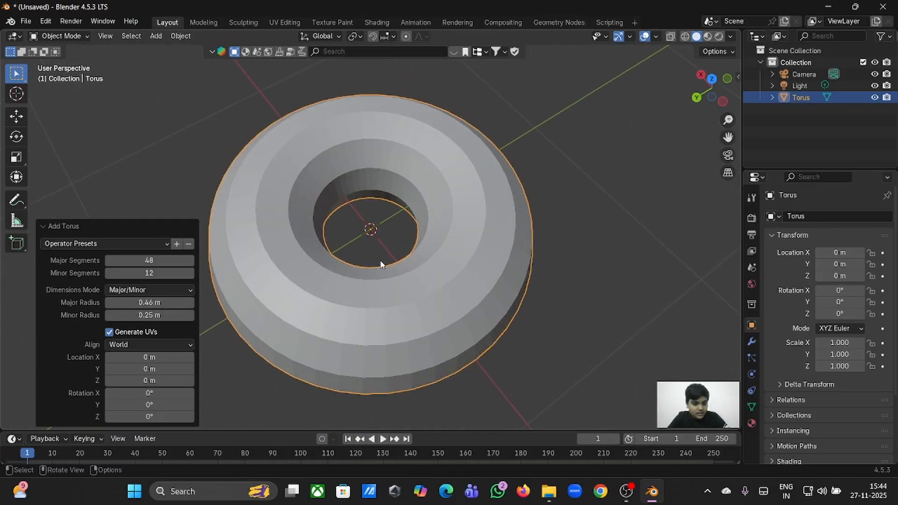
{"action": "left_click_drag", "start_coordinate": [163, 303], "coordinate": [162, 303]}
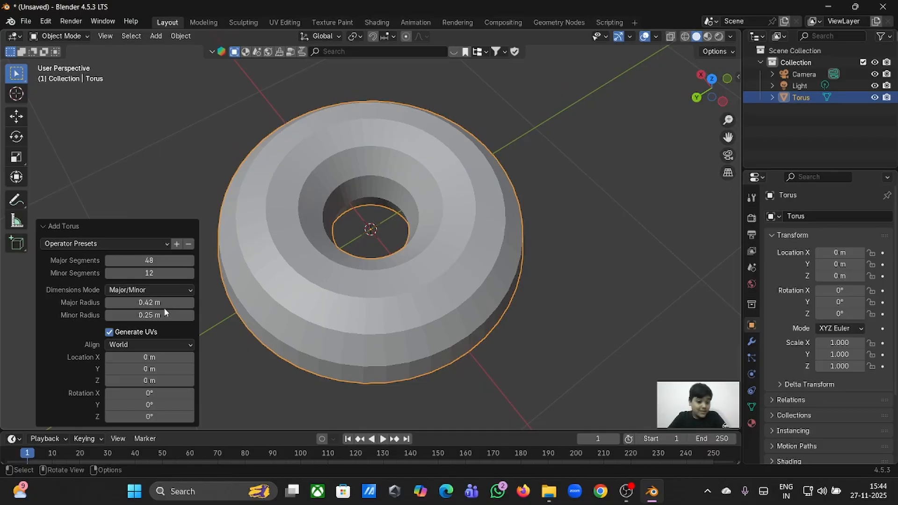
{"action": "left_click", "coordinate": [561, 334]}
{"action": "middle_click_drag", "start_coordinate": [475, 307], "coordinate": [474, 307]}
Add a Subdivision Surface modifier to the torus.
{"action": "left_click", "coordinate": [392, 229]}
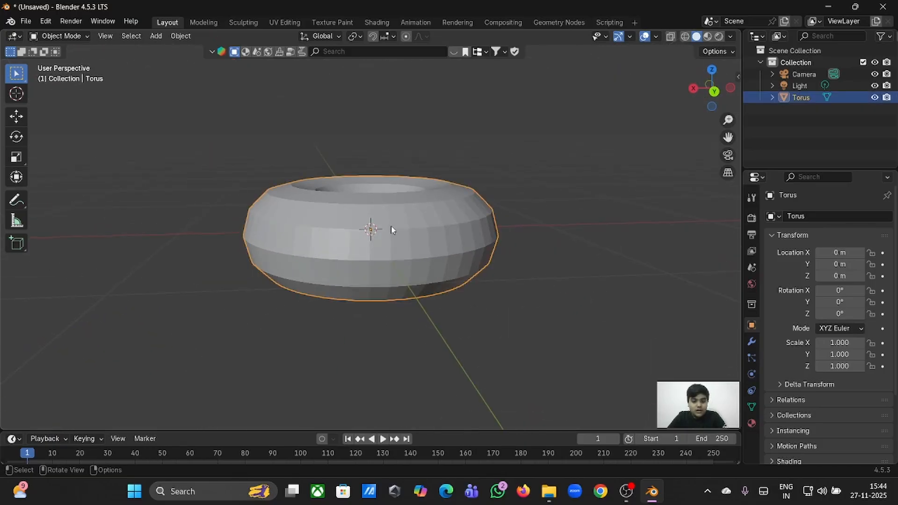
{"action": "middle_click_drag", "start_coordinate": [392, 229], "coordinate": [389, 229]}
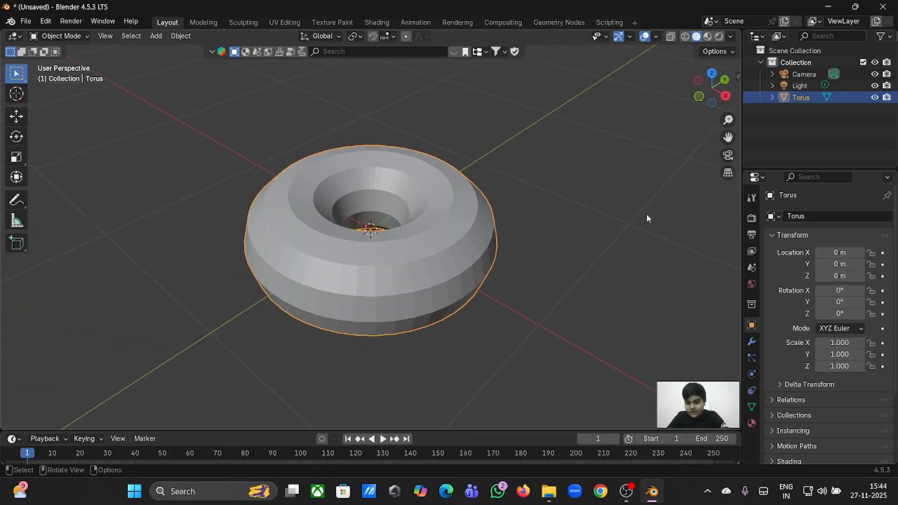
{"action": "left_click", "coordinate": [750, 341]}
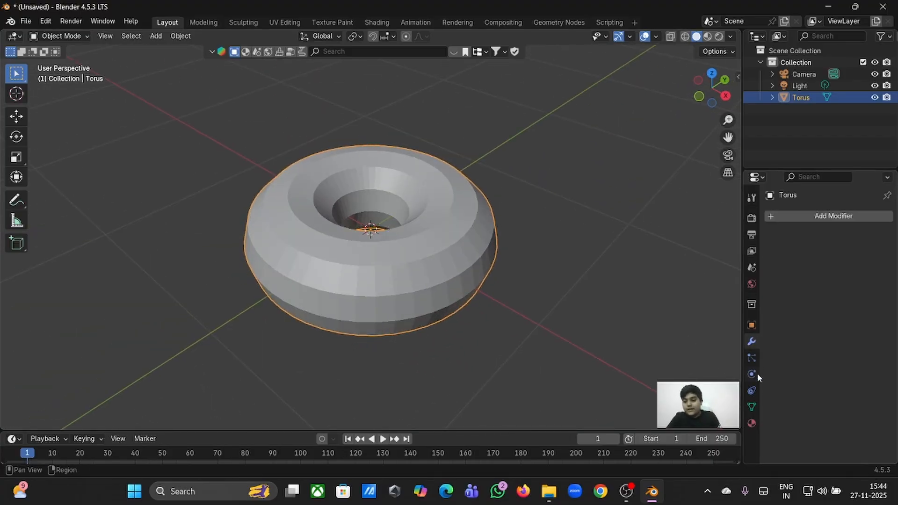
{"action": "left_click", "coordinate": [829, 216]}
{"action": "left_click", "coordinate": [825, 216]}
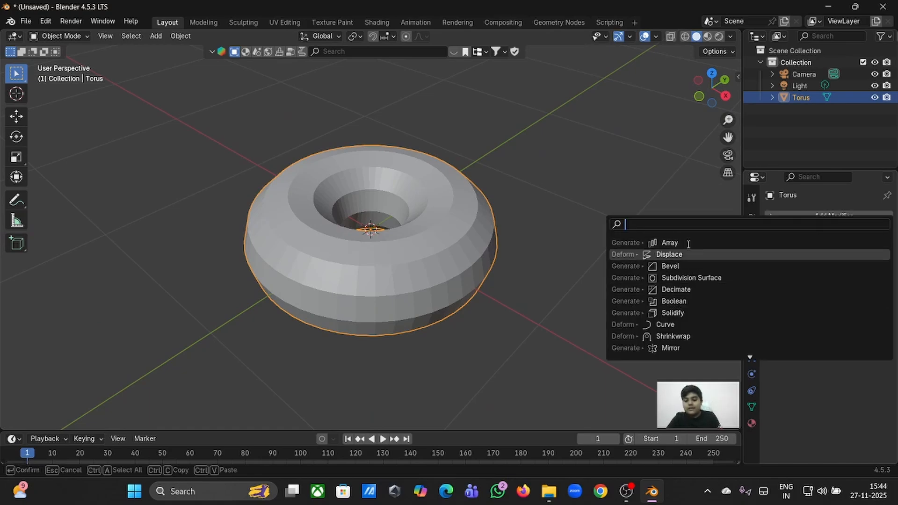
{"action": "left_click", "coordinate": [695, 278]}
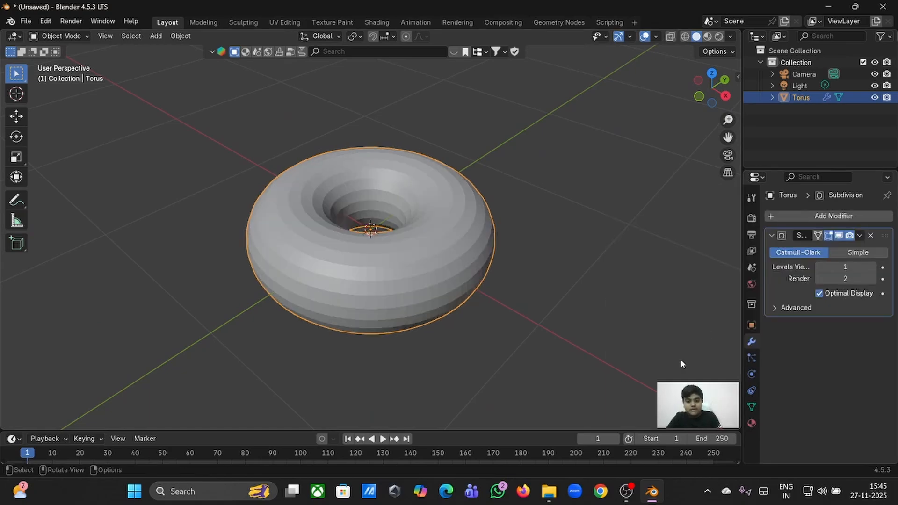
Set the torus's subdivision levels to 3 for both the viewport and the render.
{"action": "middle_click_drag", "start_coordinate": [680, 359], "coordinate": [639, 334]}
{"action": "scroll", "coordinate": [639, 330], "scroll_direction": "up", "scroll_amount": 2}
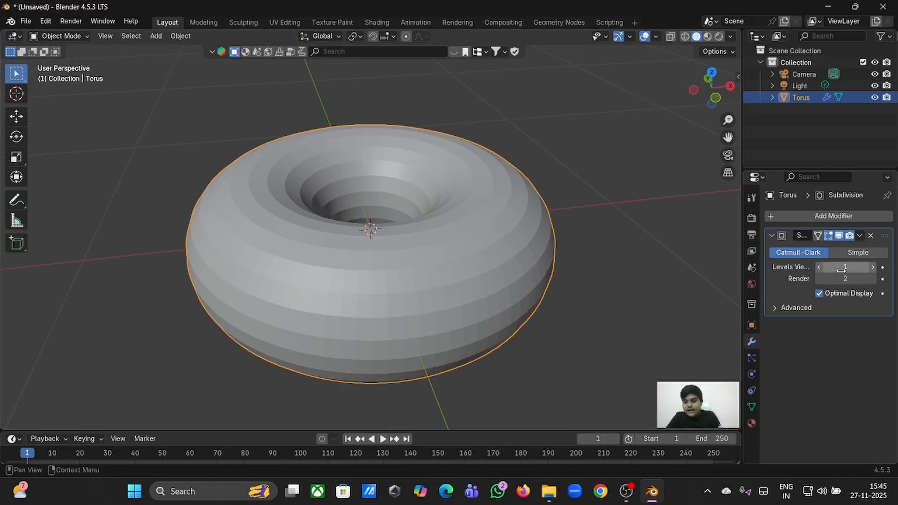
{"action": "left_click", "coordinate": [871, 265]}
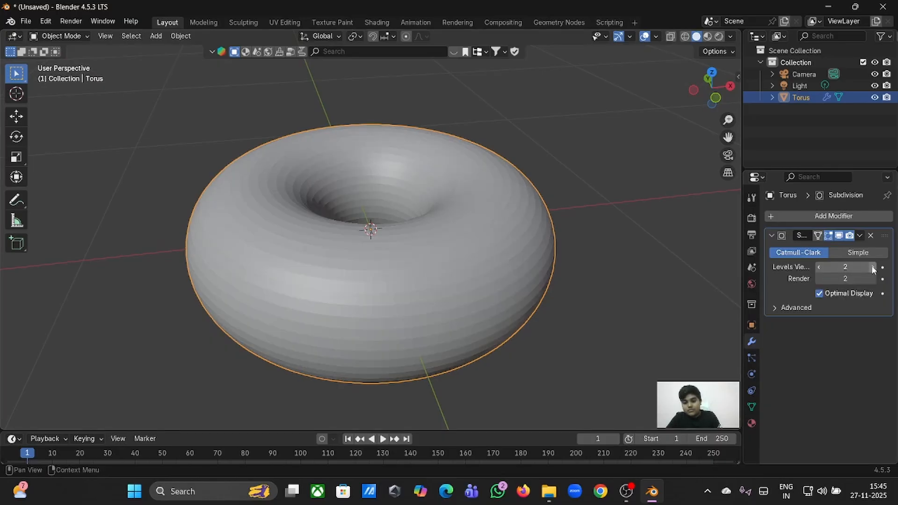
{"action": "middle_click_drag", "start_coordinate": [637, 318], "coordinate": [635, 356]}
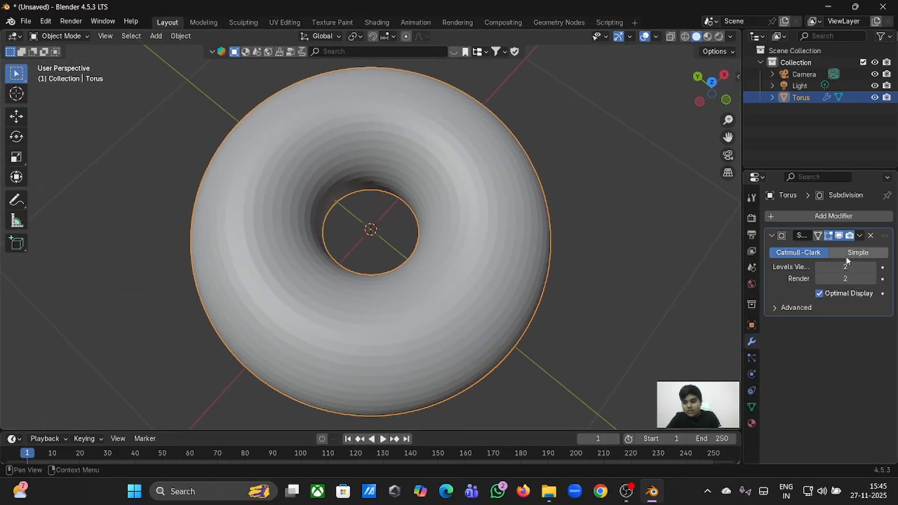
{"action": "left_click", "coordinate": [872, 279]}
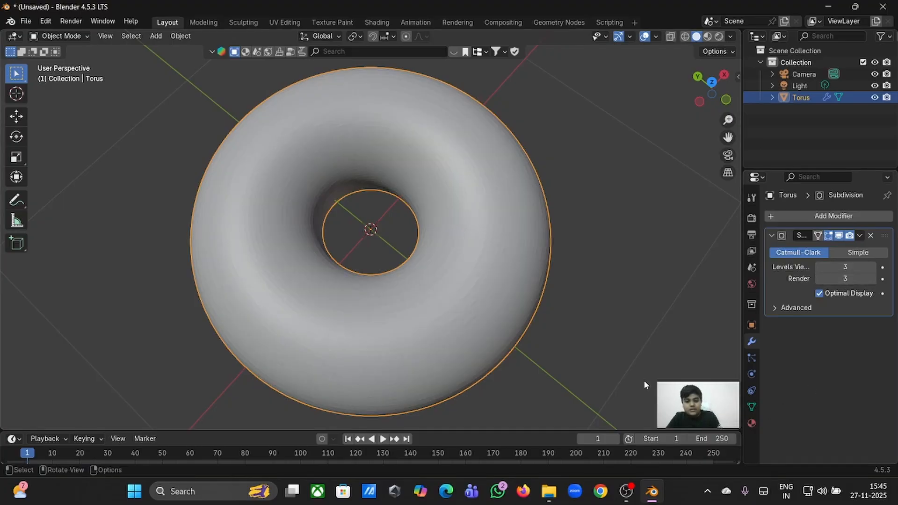
{"action": "left_click", "coordinate": [607, 346]}
{"action": "middle_click_drag", "start_coordinate": [606, 346], "coordinate": [607, 346]}
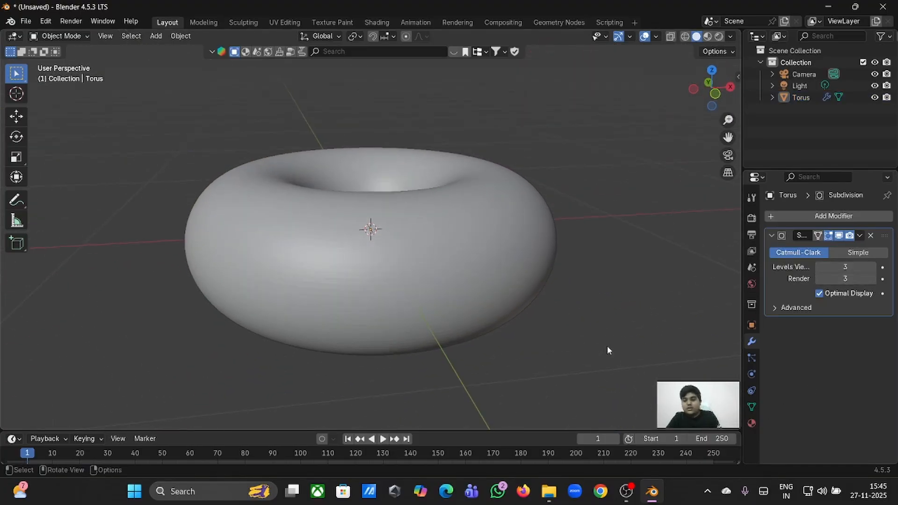
Apply the Subdivision modifier to the torus mesh and select the torus again.
{"action": "left_click", "coordinate": [858, 236]}
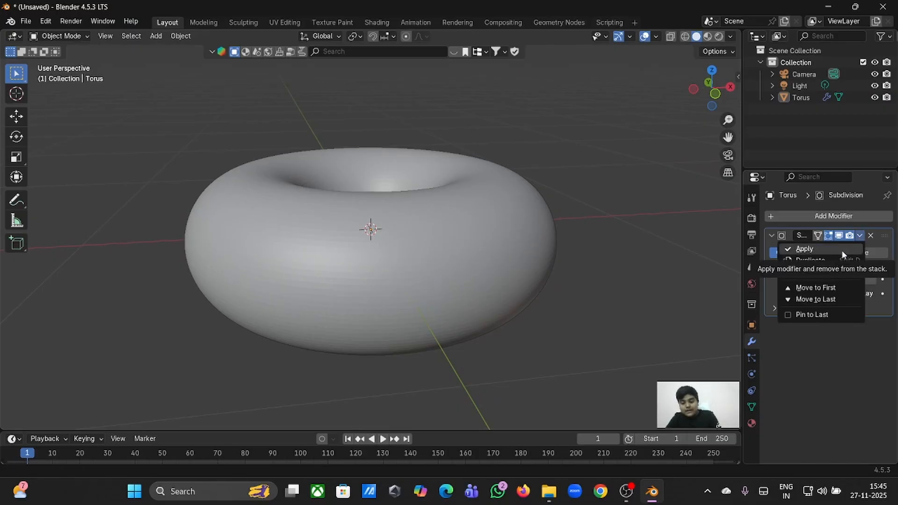
{"action": "left_click", "coordinate": [804, 248]}
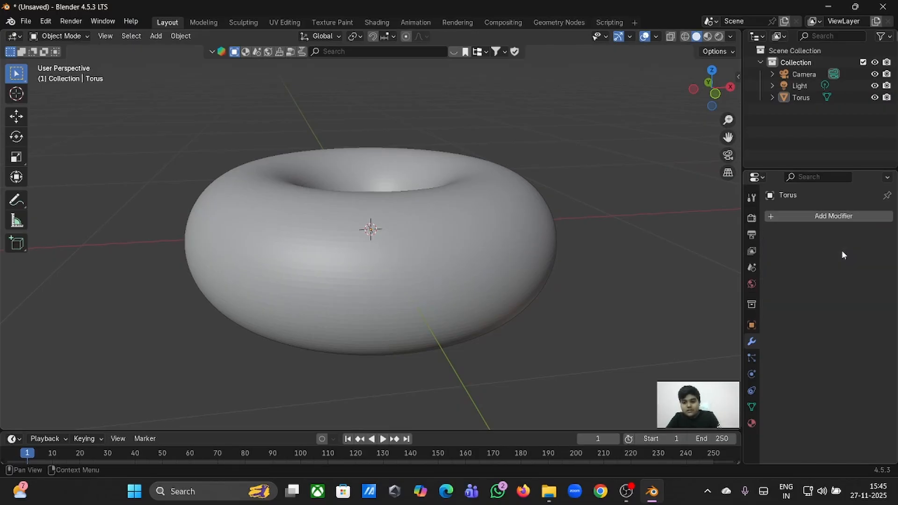
{"action": "middle_click_drag", "start_coordinate": [445, 271], "coordinate": [444, 271]}
{"action": "scroll", "coordinate": [444, 272], "scroll_direction": "up", "scroll_amount": 3}
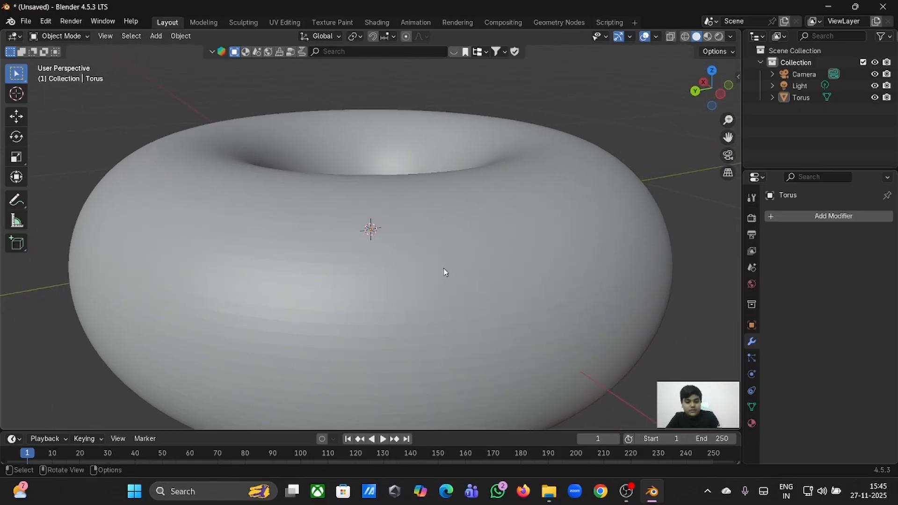
{"action": "scroll", "coordinate": [445, 272], "scroll_direction": "down", "scroll_amount": 4}
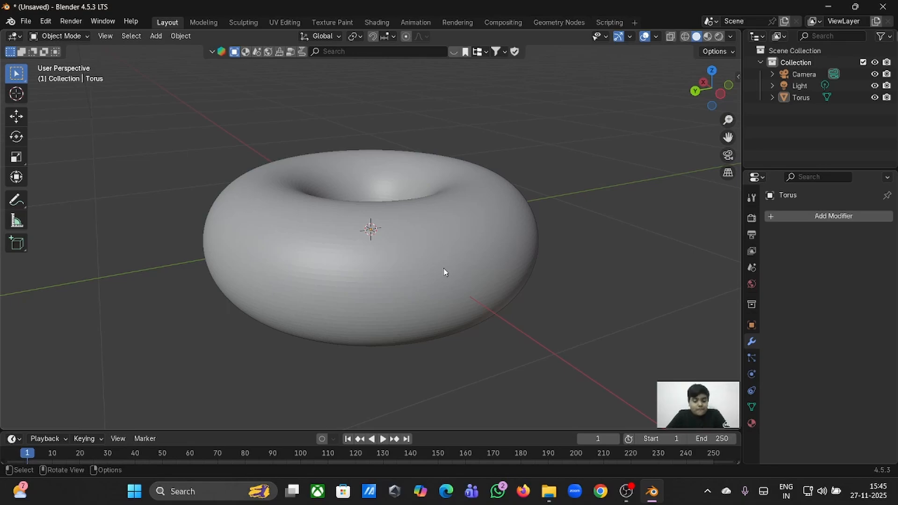
{"action": "middle_click_drag", "start_coordinate": [443, 269], "coordinate": [388, 246]}
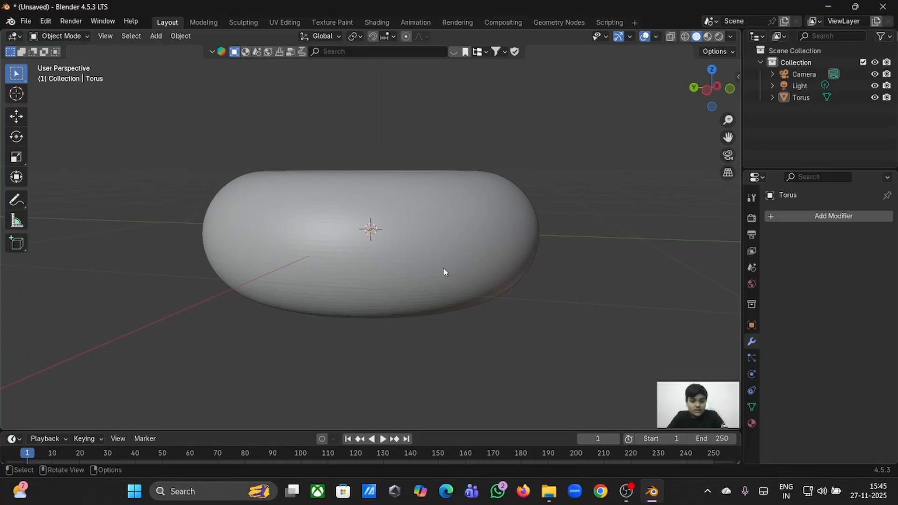
{"action": "left_click", "coordinate": [444, 272]}
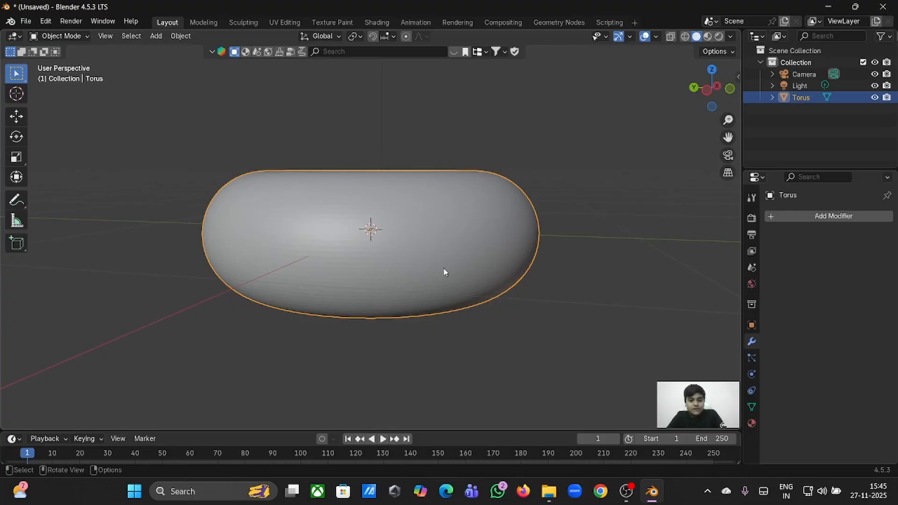
Add a Displace modifier to the torus.
{"action": "middle_click_drag", "start_coordinate": [444, 272], "coordinate": [444, 272]}
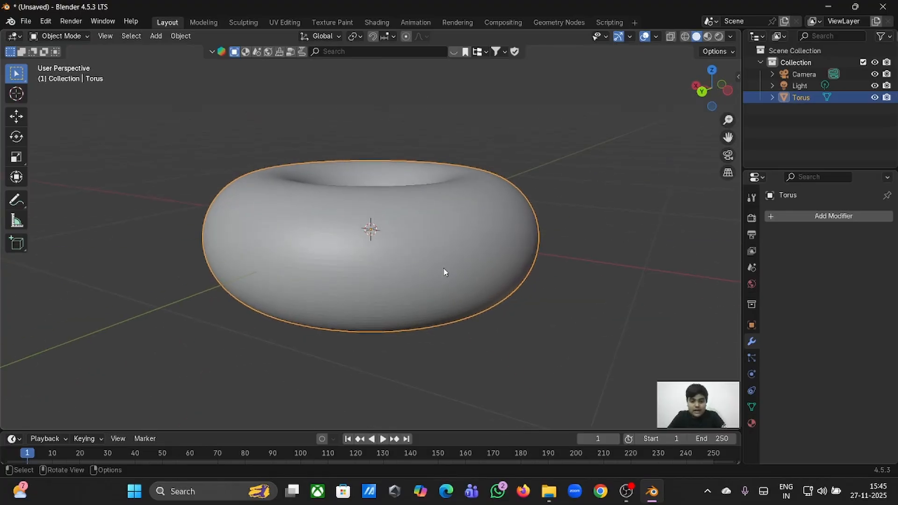
{"action": "left_click", "coordinate": [822, 215]}
{"action": "left_click", "coordinate": [821, 215]}
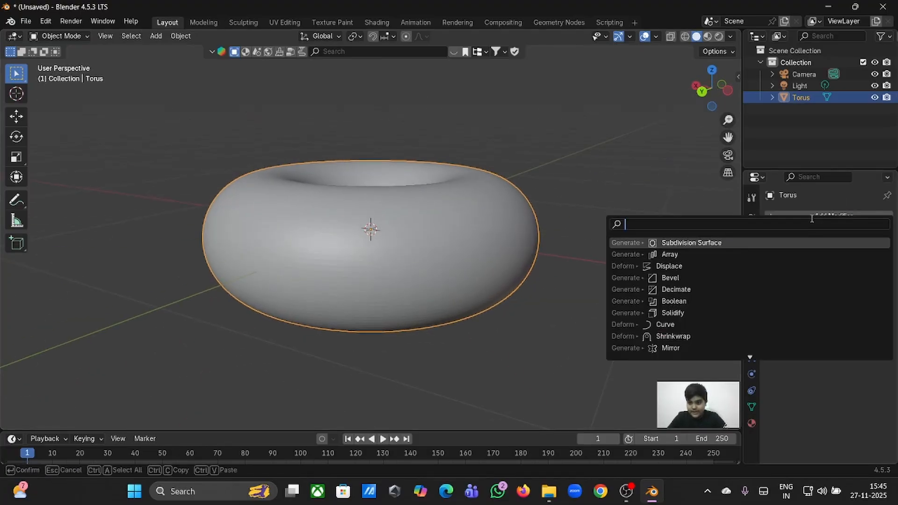
{"action": "left_click", "coordinate": [674, 266]}
{"action": "scroll", "coordinate": [665, 285], "scroll_direction": "down", "scroll_amount": 2}
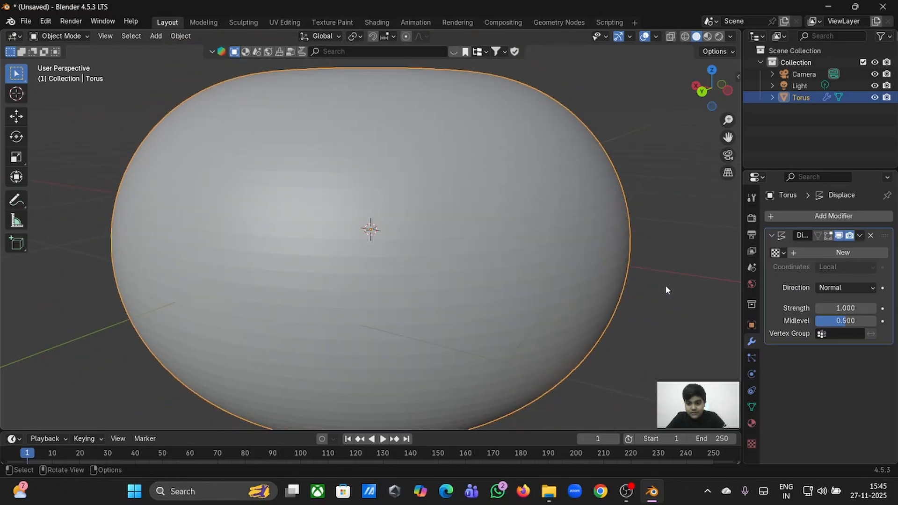
Create a new texture for the Displace modifier and set its type to Clouds.
{"action": "left_click", "coordinate": [865, 251]}
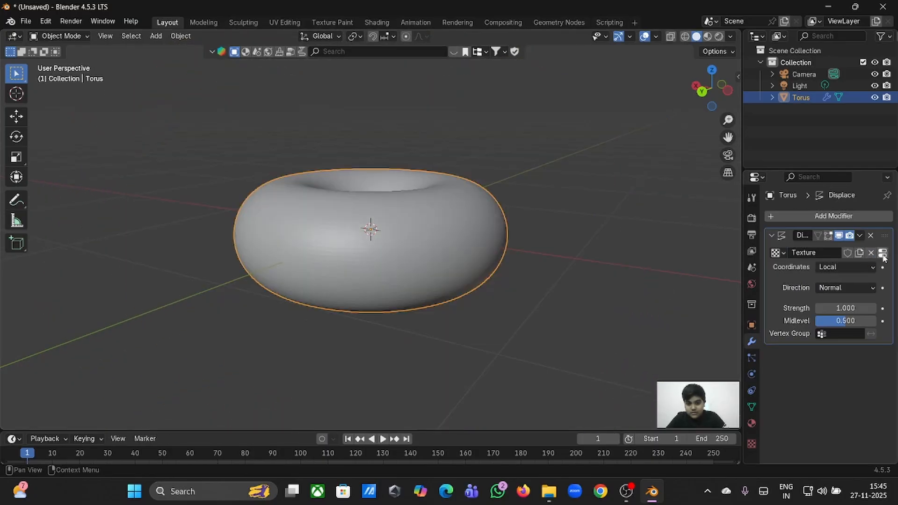
{"action": "left_click", "coordinate": [882, 253]}
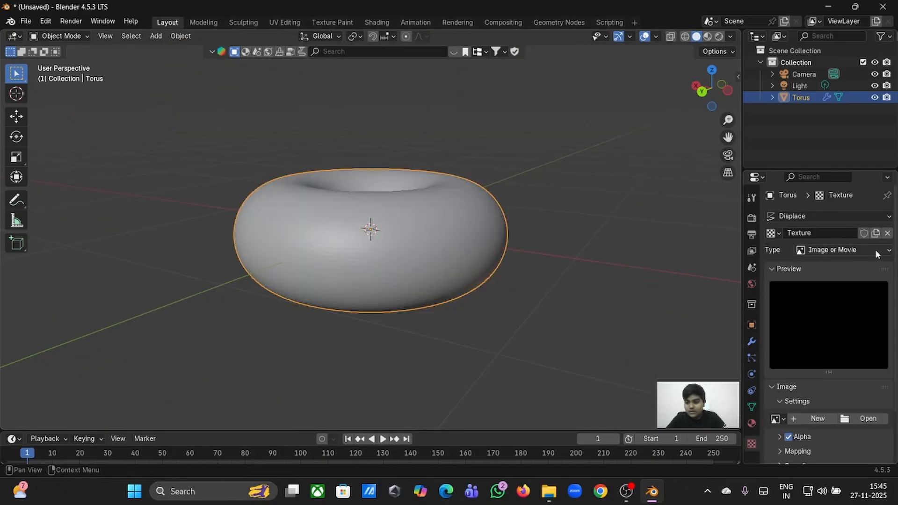
{"action": "left_click", "coordinate": [873, 248]}
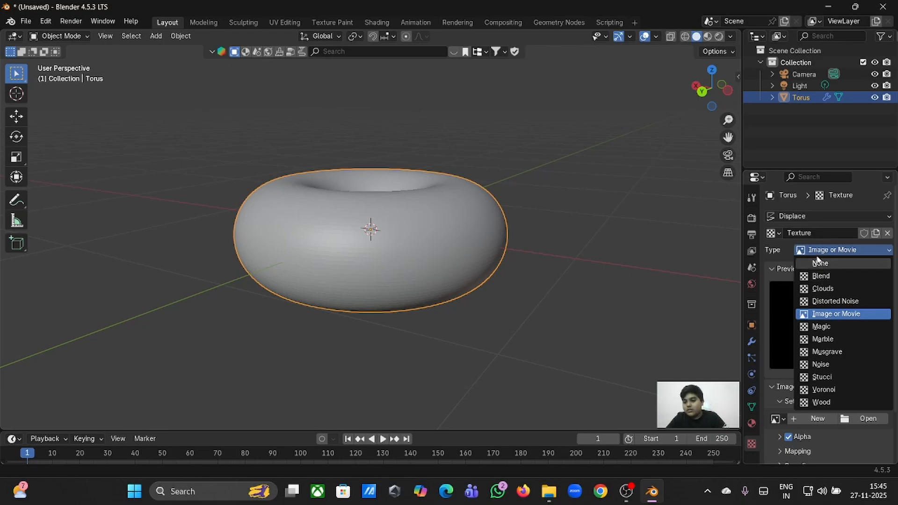
{"action": "left_click", "coordinate": [821, 289]}
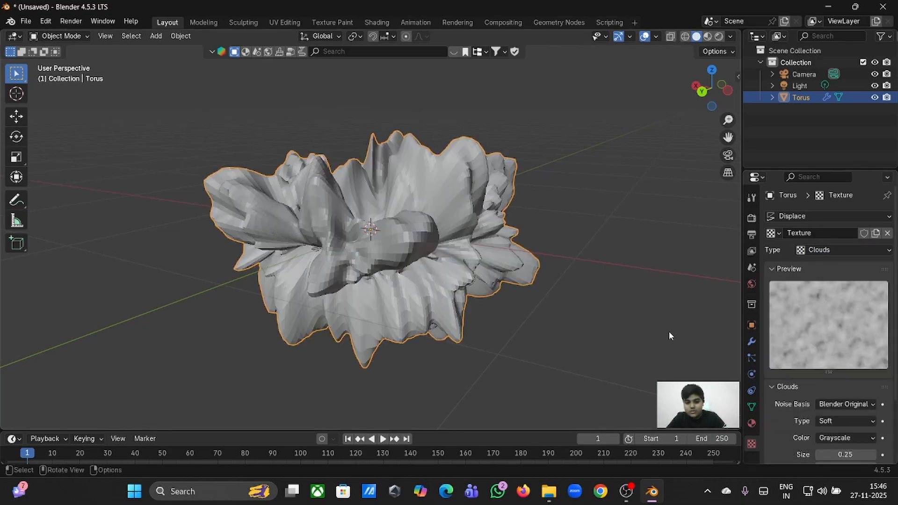
Increase the Clouds texture's size until the torus has broad, smooth bumps instead of sharp spikes.
{"action": "middle_click_drag", "start_coordinate": [660, 331], "coordinate": [703, 349]}
{"action": "scroll", "coordinate": [660, 331], "scroll_direction": "up", "scroll_amount": 1}
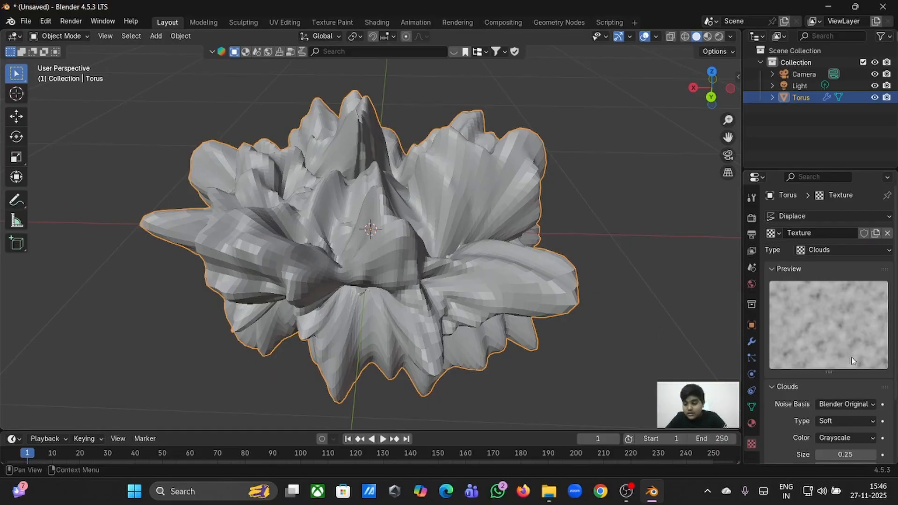
{"action": "left_click_drag", "start_coordinate": [845, 454], "coordinate": [891, 454]}
{"action": "middle_click_drag", "start_coordinate": [418, 309], "coordinate": [483, 345]}
Reduce the Displace modifier's strength, trying 0.2 and 0.1, and check the donut's shape.
{"action": "left_click", "coordinate": [751, 342]}
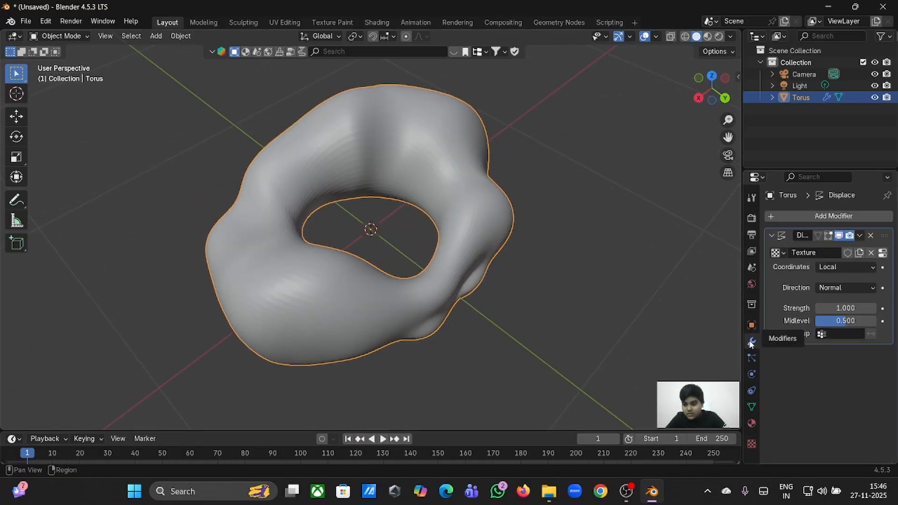
{"action": "left_click_drag", "start_coordinate": [819, 310], "coordinate": [776, 310]}
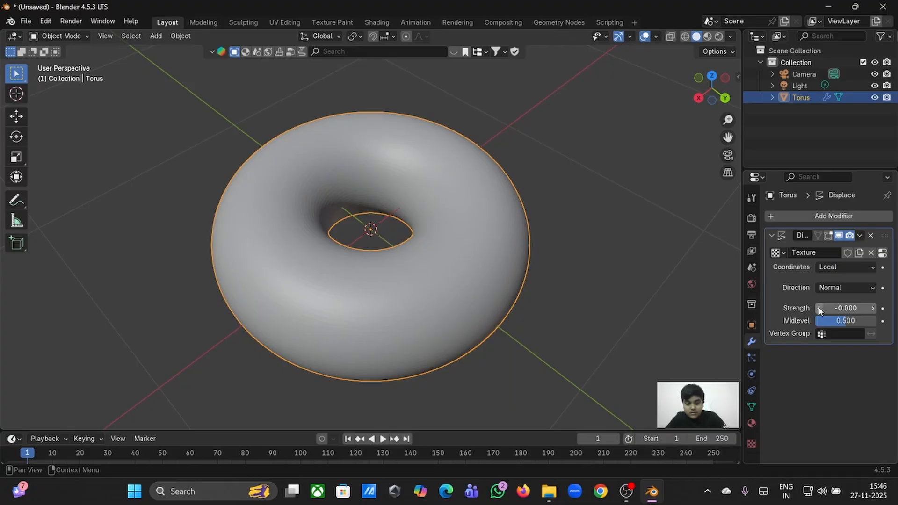
{"action": "left_click_drag", "start_coordinate": [872, 309], "coordinate": [872, 309]}
{"action": "left_click", "coordinate": [872, 308]}
{"action": "middle_click_drag", "start_coordinate": [669, 313], "coordinate": [669, 313]}
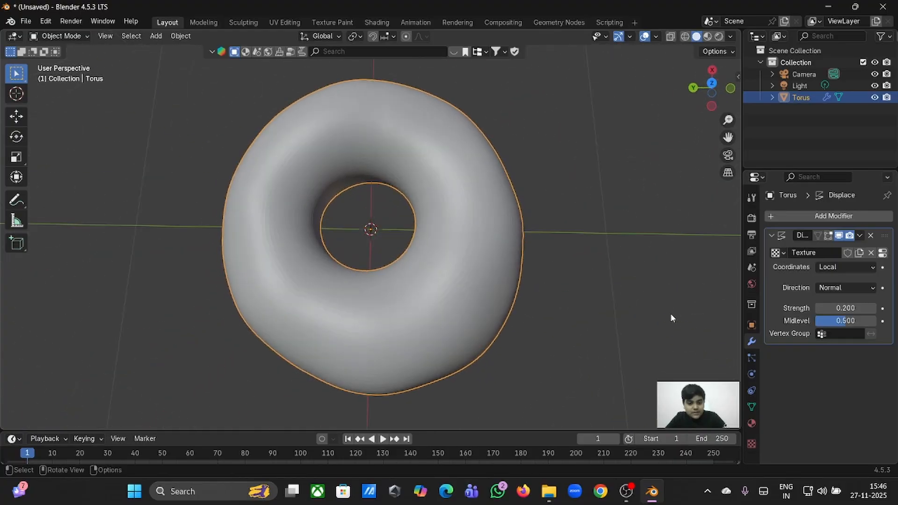
{"action": "left_click", "coordinate": [818, 308]}
{"action": "middle_click_drag", "start_coordinate": [552, 278], "coordinate": [553, 279]}
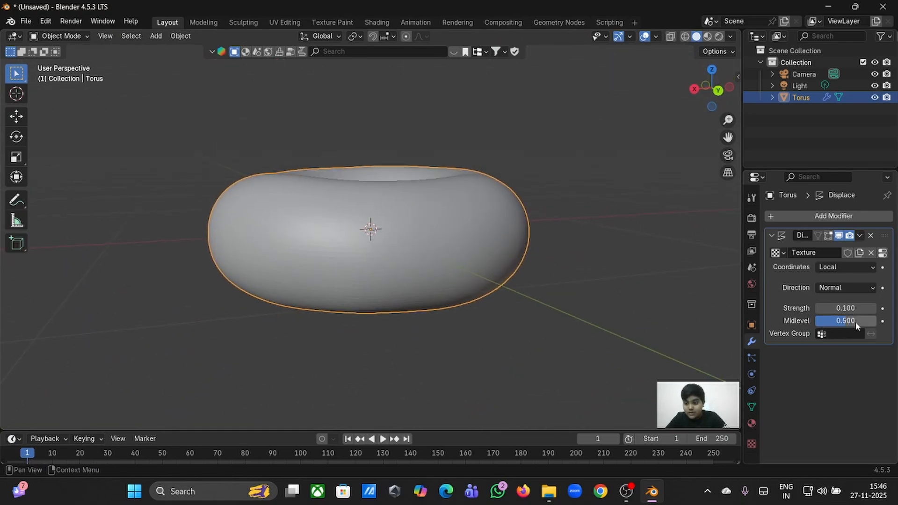
Set the Displace modifier's strength to 0.15 and check the donut's shape.
{"action": "double_click", "coordinate": [842, 307]}
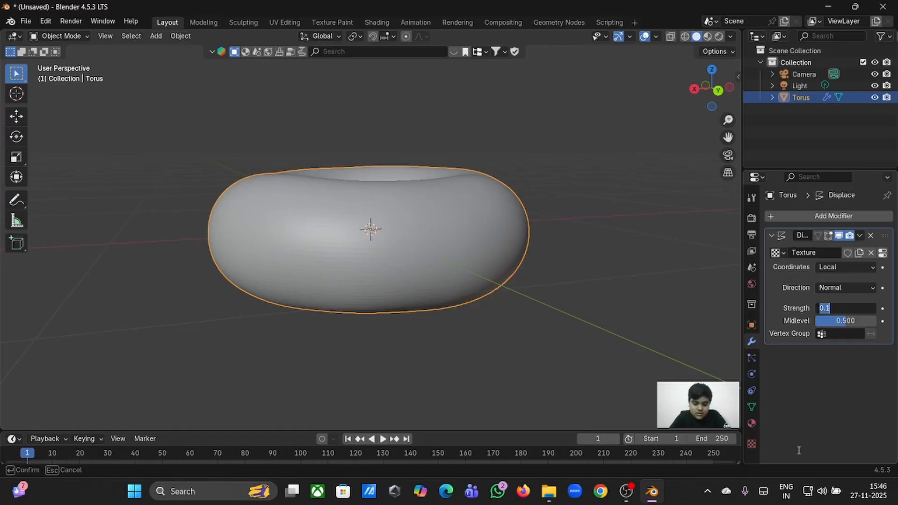
{"action": "type", "text": "0.1"}
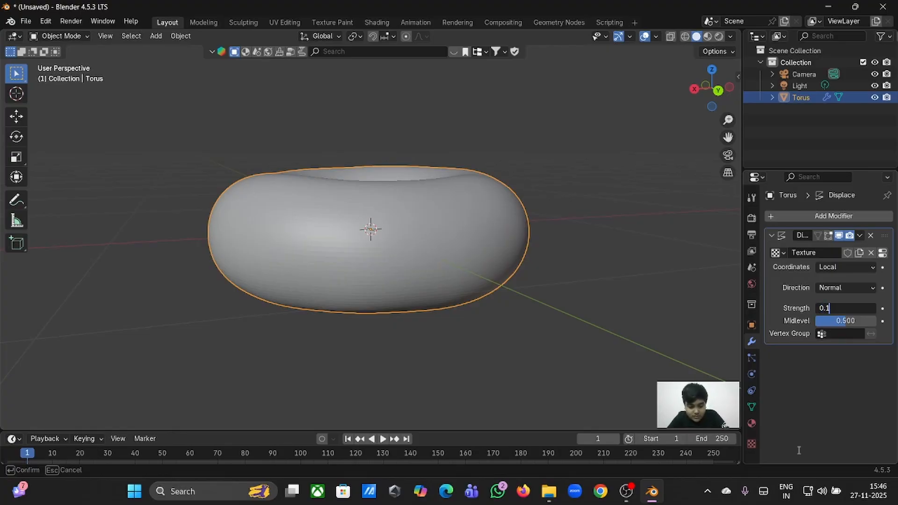
{"action": "type", "text": "50"}
{"action": "key", "text": "Return"}
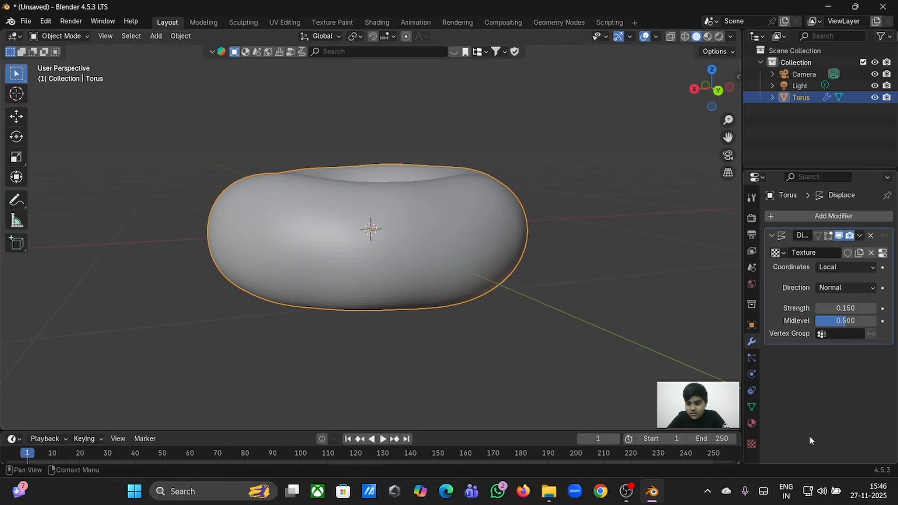
{"action": "middle_click_drag", "start_coordinate": [535, 394], "coordinate": [534, 393]}
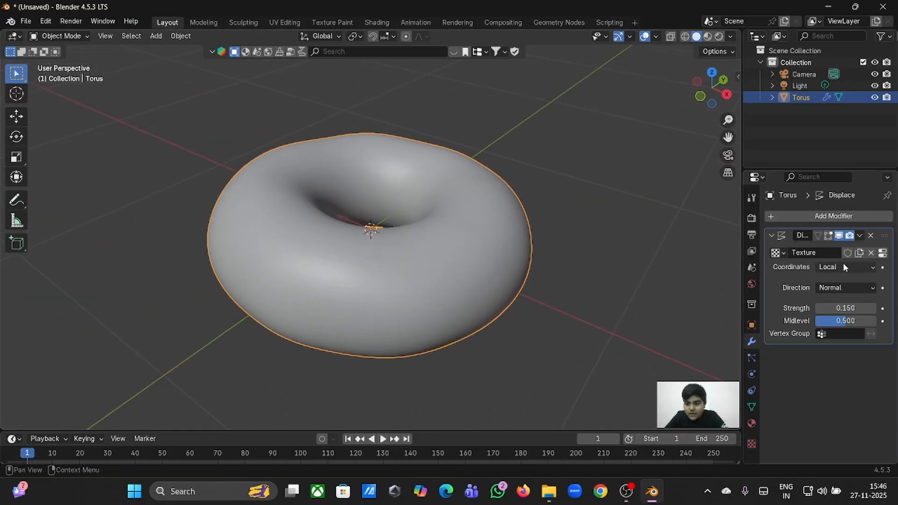
Set the Displace modifier's strength to 0.18.
{"action": "left_click", "coordinate": [850, 308]}
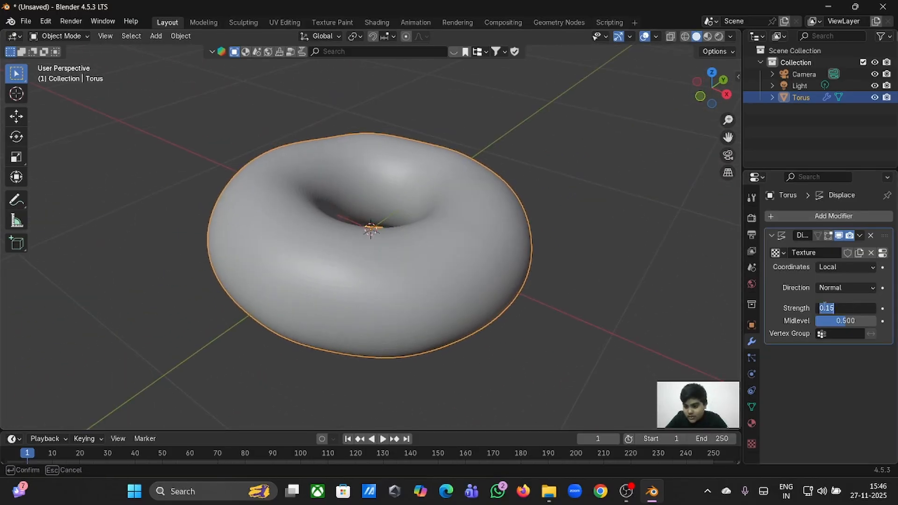
{"action": "type", "text": "0.1"}
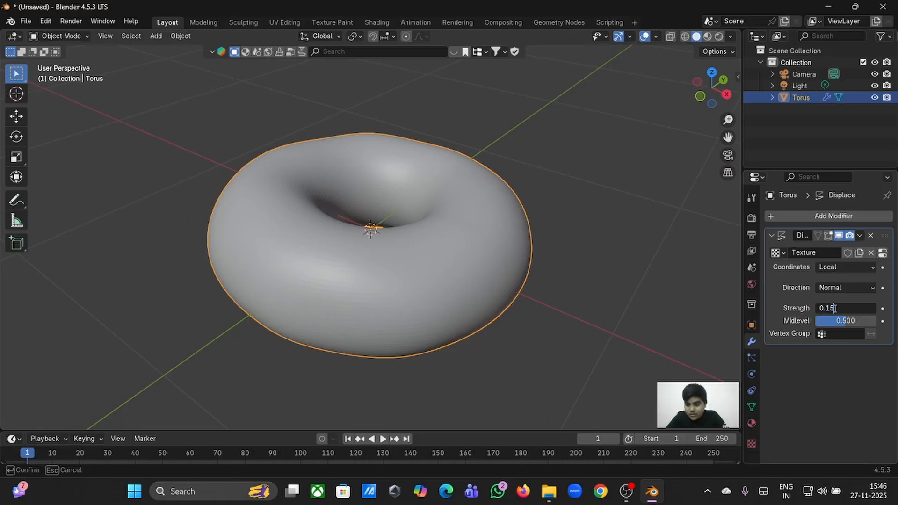
{"action": "type", "text": "8"}
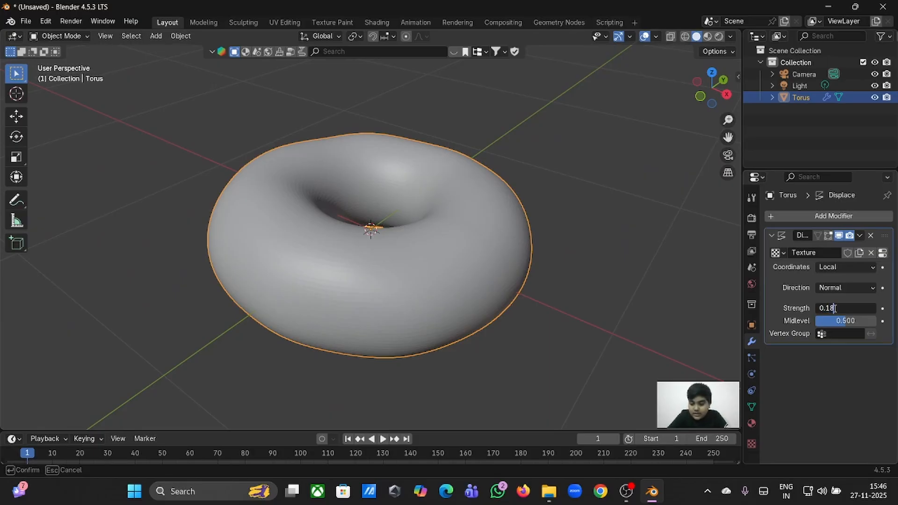
{"action": "key", "text": "Return"}
{"action": "middle_click_drag", "start_coordinate": [529, 307], "coordinate": [528, 308]}
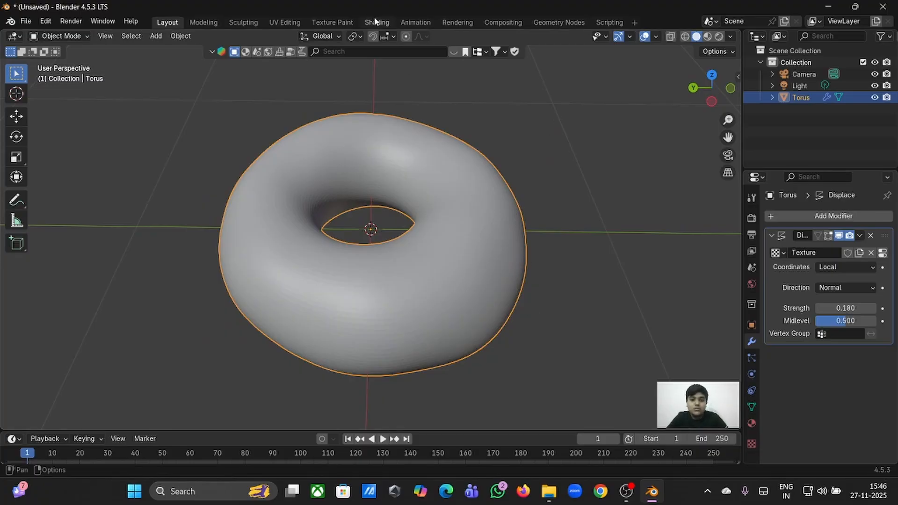
Examine the displaced donut from several sides in the Sculpting workspace.
{"action": "left_click", "coordinate": [252, 22]}
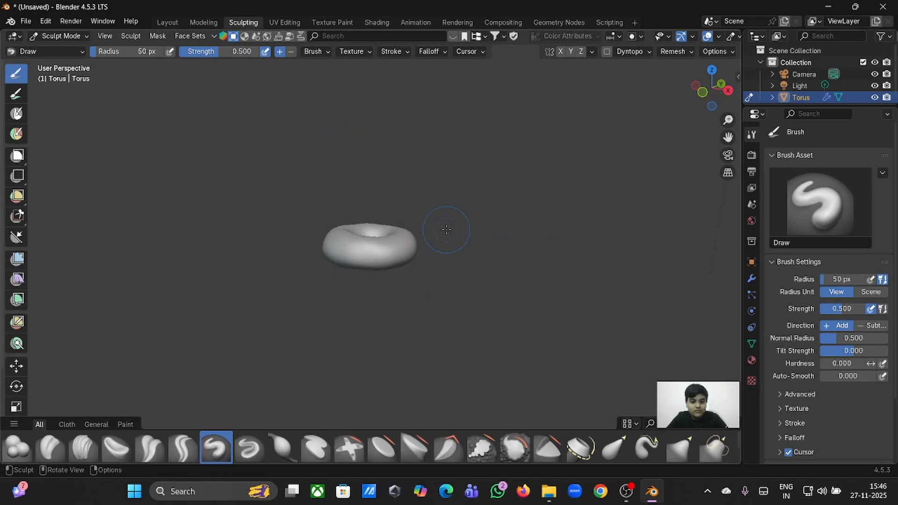
{"action": "scroll", "coordinate": [445, 226], "scroll_direction": "up", "scroll_amount": 4}
{"action": "middle_click_drag", "start_coordinate": [444, 226], "coordinate": [445, 230]}
{"action": "scroll", "coordinate": [445, 229], "scroll_direction": "up", "scroll_amount": 5}
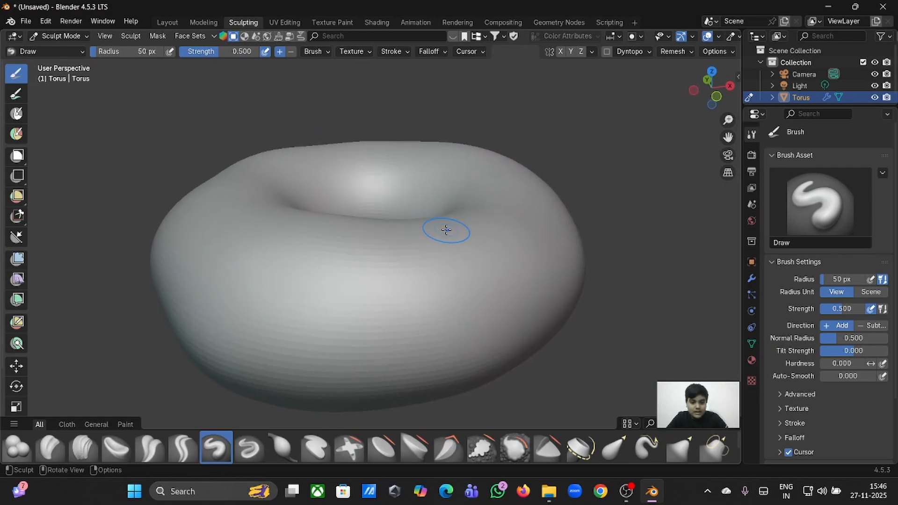
{"action": "scroll", "coordinate": [445, 230], "scroll_direction": "down", "scroll_amount": 3}
{"action": "scroll", "coordinate": [445, 229], "scroll_direction": "down", "scroll_amount": 2}
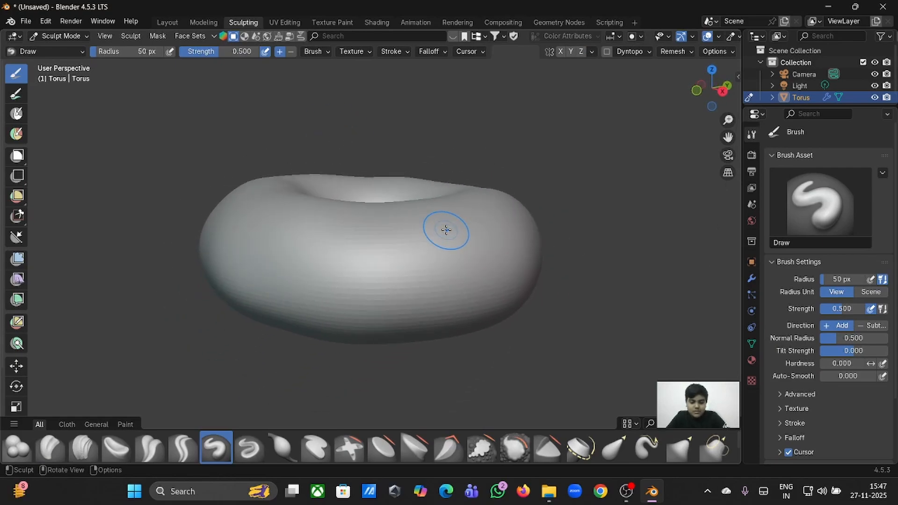
{"action": "mouse_move", "coordinate": [445, 230]}
{"action": "middle_mouse_down"}
{"action": "mouse_move", "coordinate": [469, 224]}
{"action": "mouse_move", "coordinate": [446, 229]}
{"action": "middle_mouse_up"}
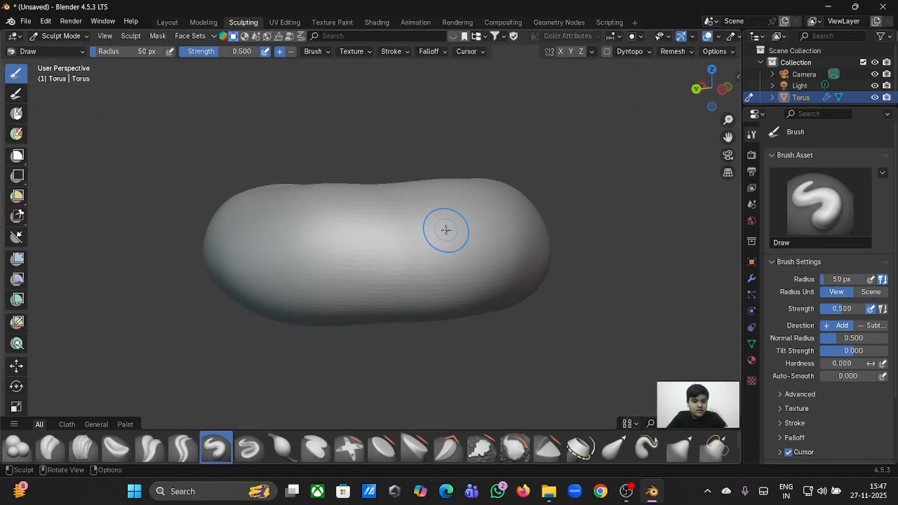
Return to the Layout workspace and apply the Displace modifier to the torus mesh.
{"action": "left_click", "coordinate": [172, 22]}
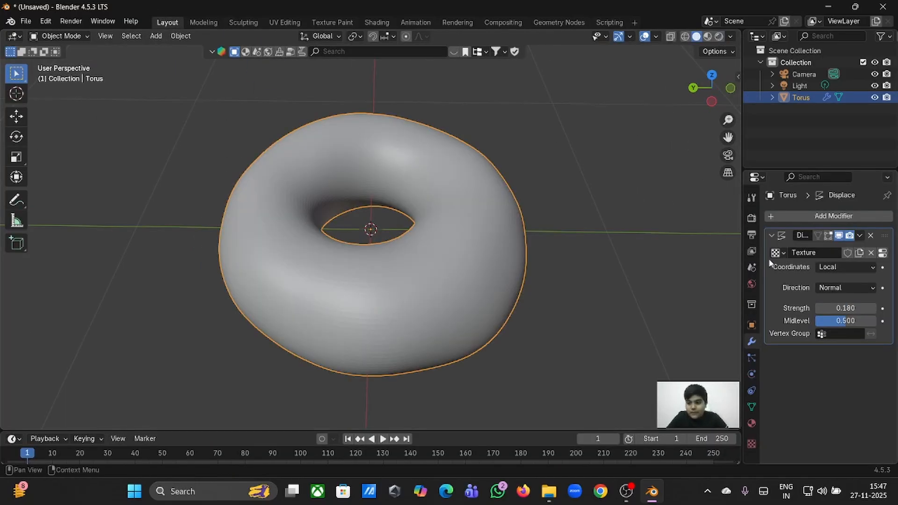
{"action": "left_click", "coordinate": [859, 236]}
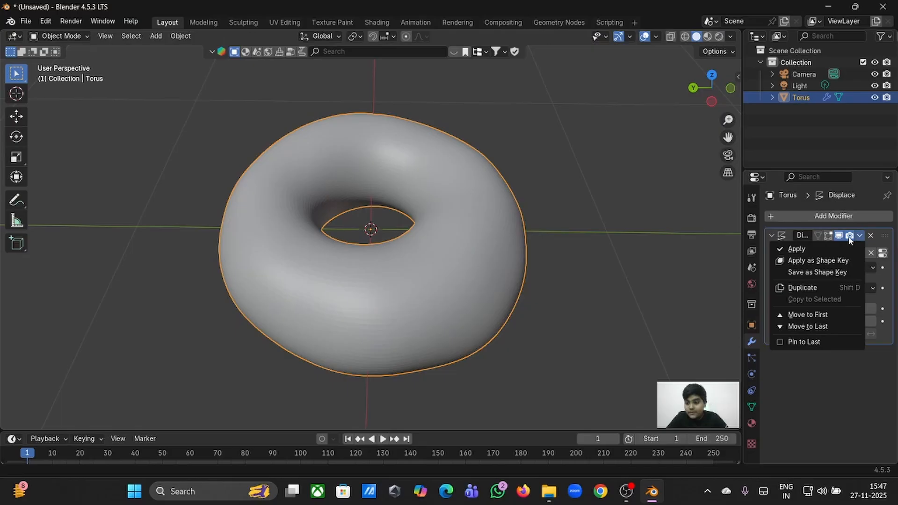
{"action": "left_click", "coordinate": [823, 246]}
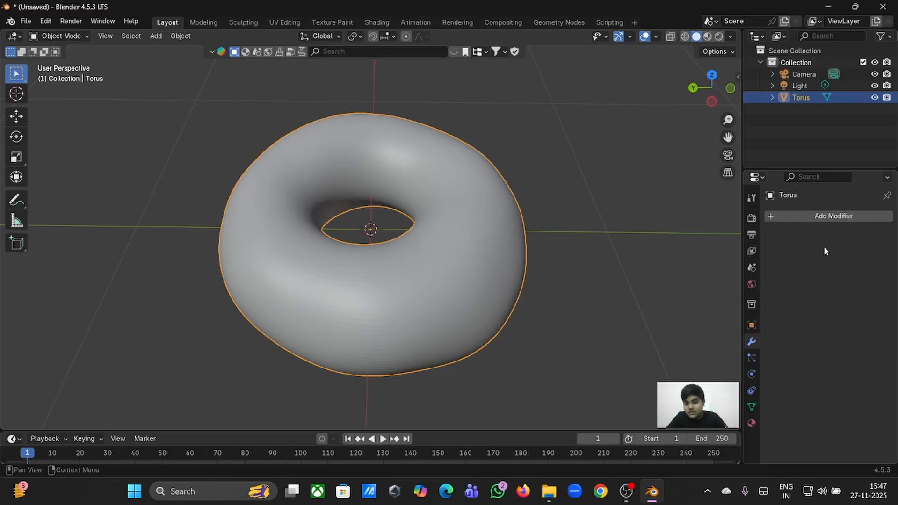
Switch to the Sculpting workspace and choose the Clay Strips brush for the donut.
{"action": "left_click", "coordinate": [243, 22]}
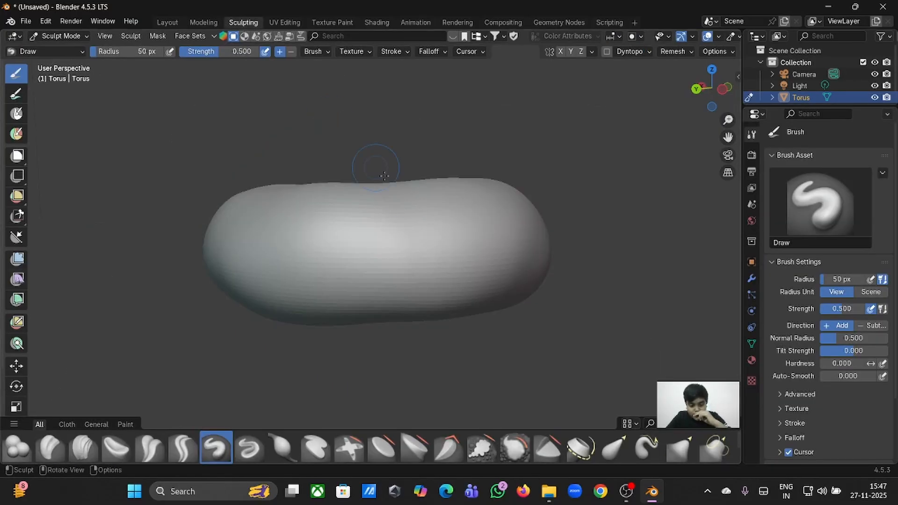
{"action": "middle_click_drag", "start_coordinate": [418, 212], "coordinate": [419, 211]}
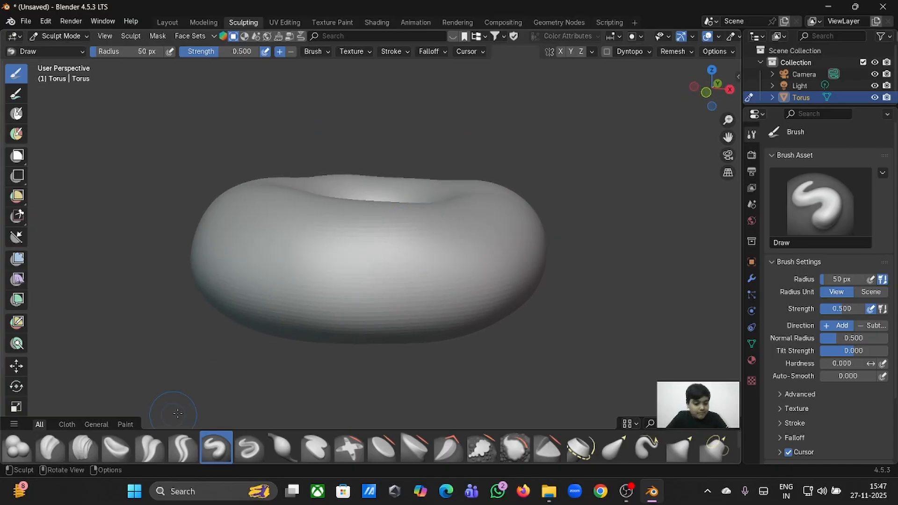
{"action": "left_click", "coordinate": [78, 453]}
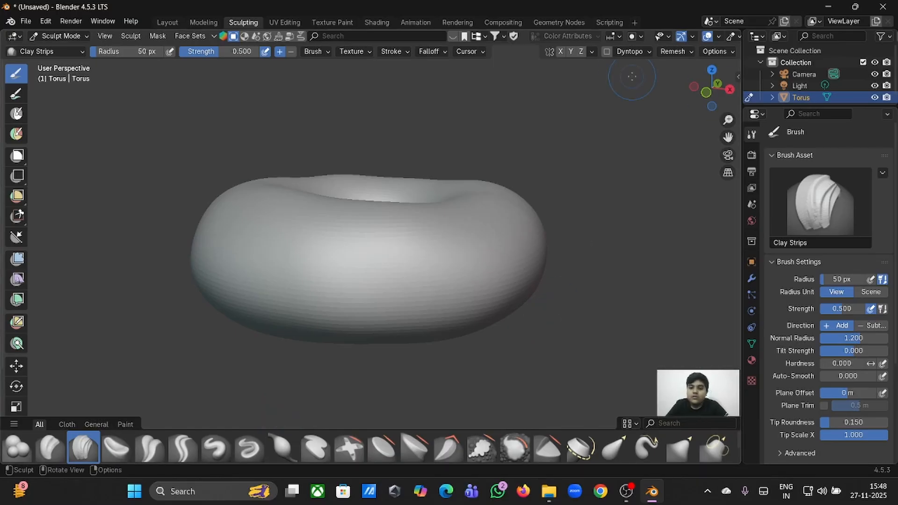
Enable dynamic topology for sculpting the donut and set its detail size to 8 px.
{"action": "left_click", "coordinate": [606, 52]}
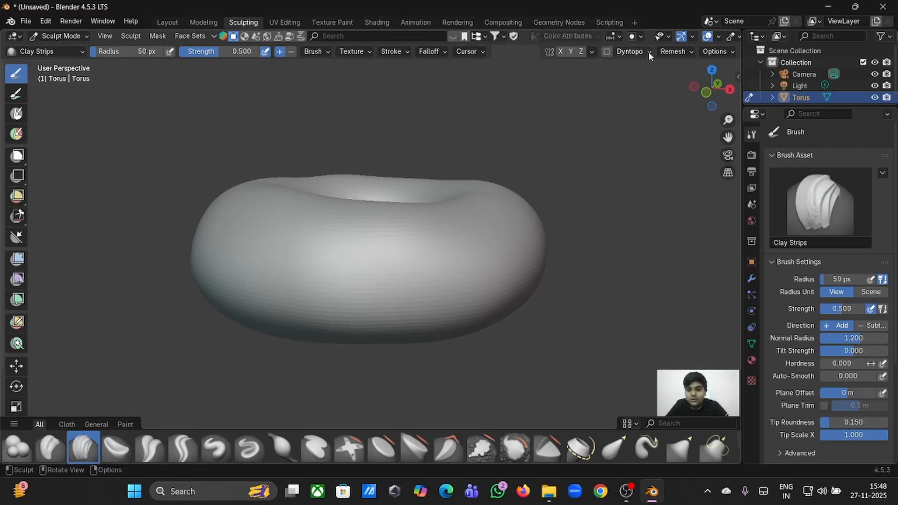
{"action": "left_click", "coordinate": [648, 52]}
{"action": "left_click", "coordinate": [607, 52]}
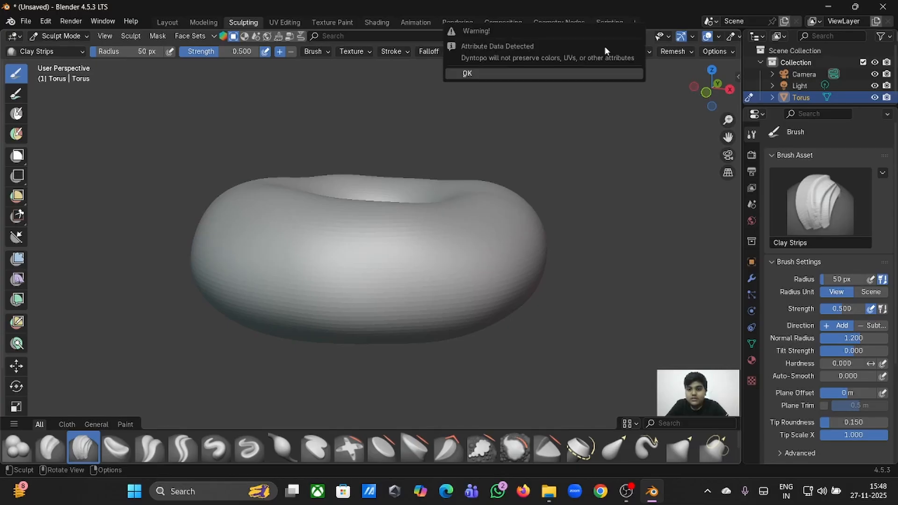
{"action": "left_click", "coordinate": [554, 74]}
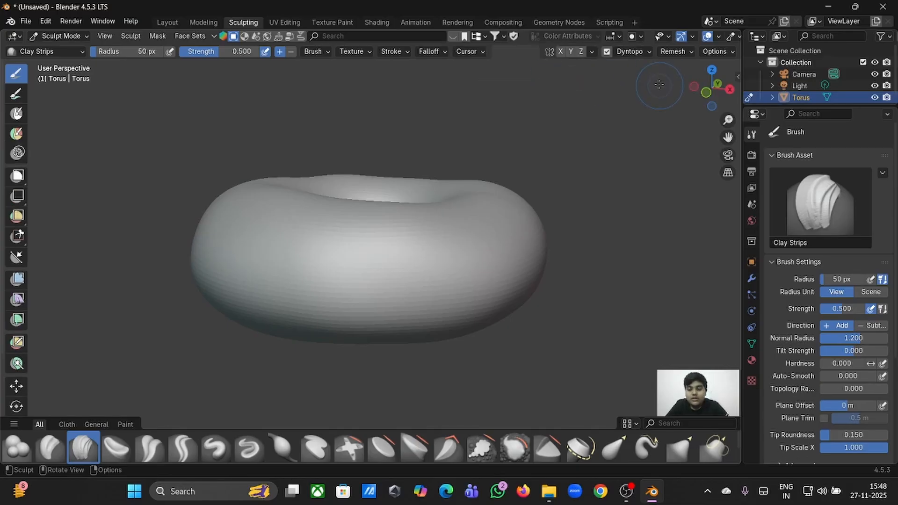
{"action": "left_click", "coordinate": [641, 53]}
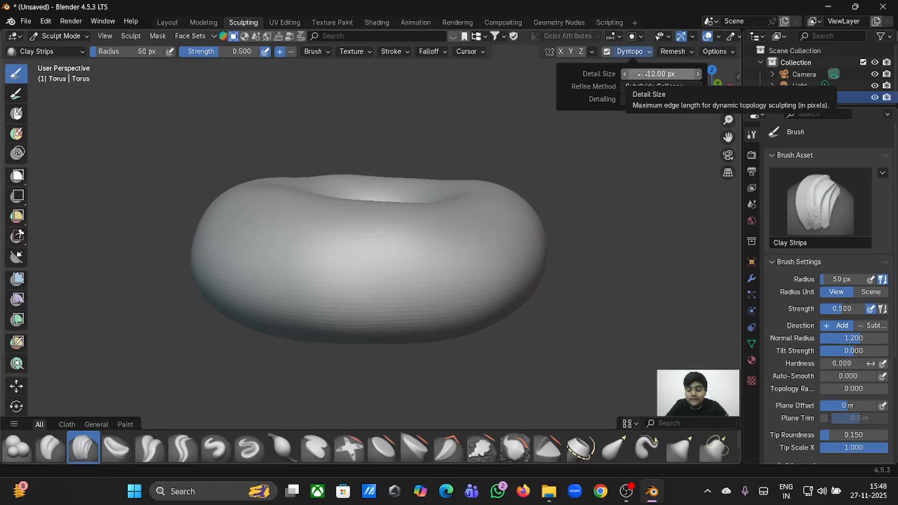
{"action": "left_click", "coordinate": [639, 73]}
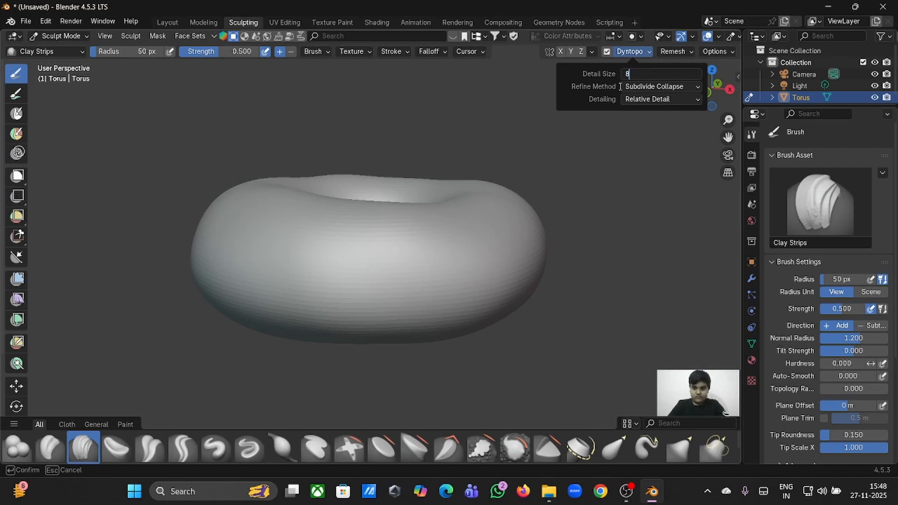
{"action": "key", "text": "Return"}
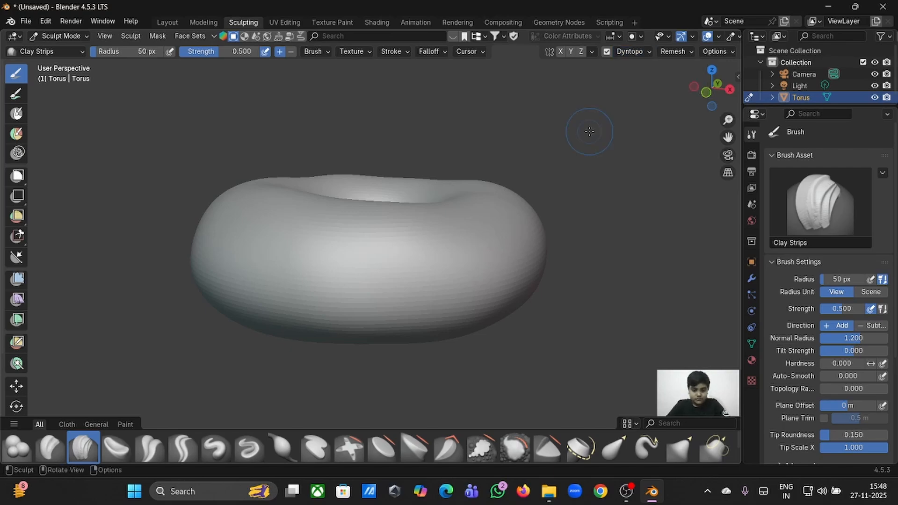
{"action": "middle_click_drag", "start_coordinate": [589, 132], "coordinate": [583, 124]}
{"action": "mouse_move", "coordinate": [477, 249]}
{"action": "left_mouse_down"}
{"action": "mouse_move", "coordinate": [288, 246]}
{"action": "mouse_move", "coordinate": [484, 274]}
{"action": "mouse_move", "coordinate": [491, 296]}
{"action": "left_mouse_up"}
{"action": "middle_click_drag", "start_coordinate": [490, 296], "coordinate": [519, 271]}
{"action": "mouse_move", "coordinate": [519, 271]}
{"action": "left_mouse_down"}
{"action": "mouse_move", "coordinate": [526, 252]}
{"action": "mouse_move", "coordinate": [384, 269]}
{"action": "left_mouse_up"}
{"action": "scroll", "coordinate": [457, 258], "scroll_direction": "up", "scroll_amount": 5}
{"action": "scroll", "coordinate": [457, 258], "scroll_direction": "down", "scroll_amount": 2}
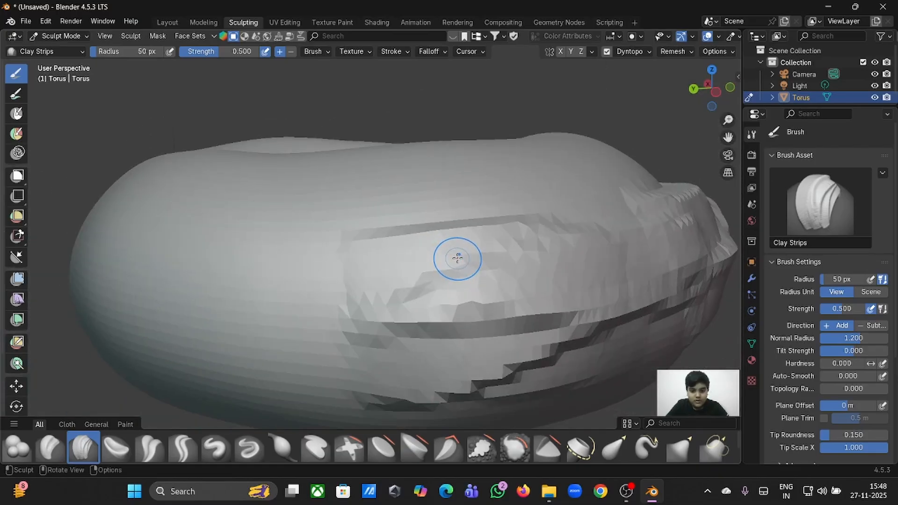
{"action": "middle_click_drag", "start_coordinate": [457, 259], "coordinate": [456, 258]}
{"action": "scroll", "coordinate": [457, 258], "scroll_direction": "down", "scroll_amount": 2}
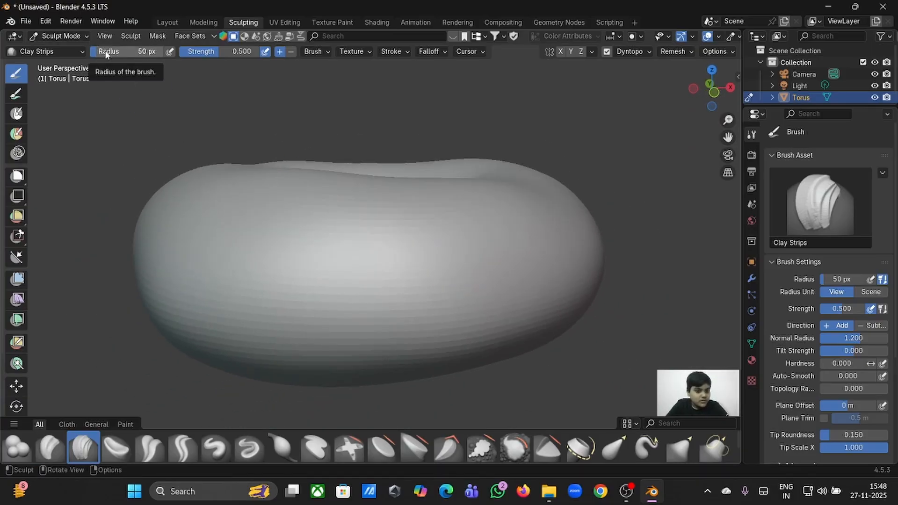
Build up uneven Clay Strips strokes around the lower outer side of the donut, using radius 50 px and strength 0.500.
{"action": "middle_click_drag", "start_coordinate": [498, 244], "coordinate": [437, 266]}
{"action": "left_click_drag", "start_coordinate": [420, 262], "coordinate": [388, 290]}
{"action": "left_click_drag", "start_coordinate": [448, 302], "coordinate": [486, 271]}
{"action": "mouse_move", "coordinate": [496, 280]}
{"action": "left_mouse_down"}
{"action": "mouse_move", "coordinate": [311, 316]}
{"action": "mouse_move", "coordinate": [420, 304]}
{"action": "mouse_move", "coordinate": [521, 320]}
{"action": "mouse_move", "coordinate": [260, 342]}
{"action": "left_mouse_up"}
{"action": "middle_click_drag", "start_coordinate": [260, 342], "coordinate": [473, 296]}
{"action": "mouse_move", "coordinate": [536, 276]}
{"action": "left_mouse_down"}
{"action": "mouse_move", "coordinate": [356, 299]}
{"action": "mouse_move", "coordinate": [467, 323]}
{"action": "mouse_move", "coordinate": [252, 327]}
{"action": "mouse_move", "coordinate": [550, 257]}
{"action": "left_mouse_up"}
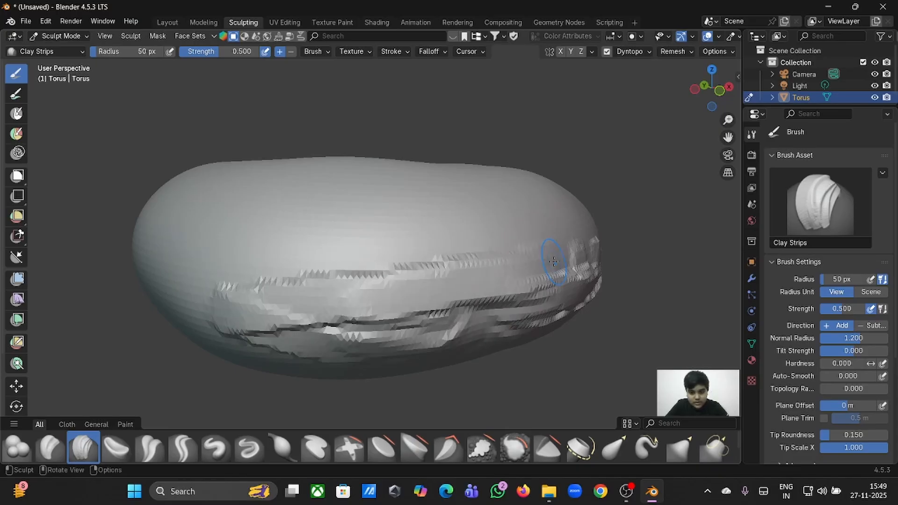
{"action": "middle_click_drag", "start_coordinate": [551, 257], "coordinate": [574, 264]}
{"action": "mouse_move", "coordinate": [552, 261]}
{"action": "left_mouse_down"}
{"action": "mouse_move", "coordinate": [416, 323]}
{"action": "mouse_move", "coordinate": [255, 351]}
{"action": "left_mouse_up"}
{"action": "middle_click_drag", "start_coordinate": [248, 366], "coordinate": [257, 364]}
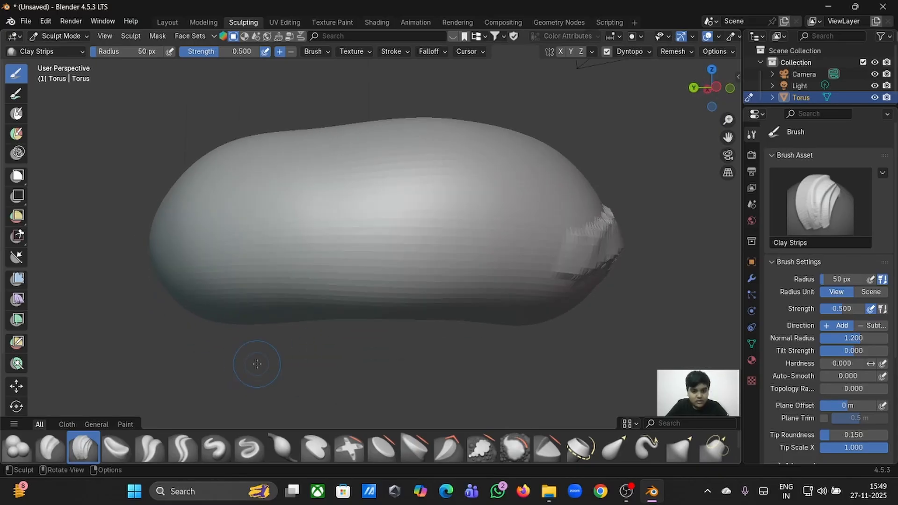
{"action": "mouse_move", "coordinate": [579, 283]}
{"action": "left_mouse_down"}
{"action": "mouse_move", "coordinate": [383, 253]}
{"action": "mouse_move", "coordinate": [574, 221]}
{"action": "left_mouse_up"}
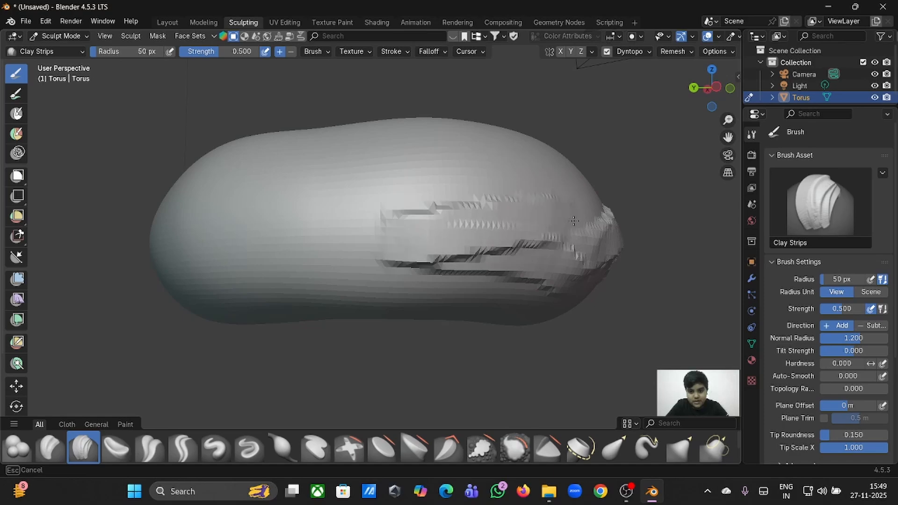
{"action": "middle_click_drag", "start_coordinate": [291, 257], "coordinate": [294, 261]}
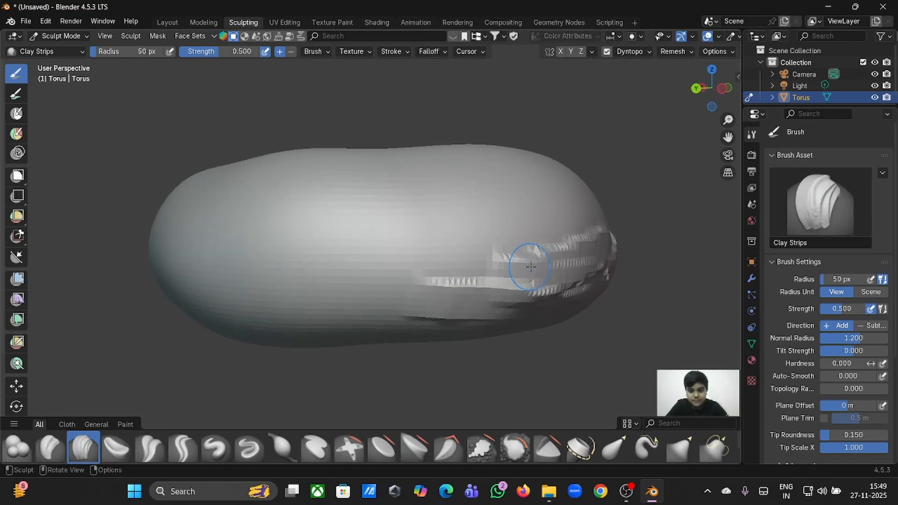
{"action": "left_click_drag", "start_coordinate": [531, 266], "coordinate": [295, 282]}
{"action": "left_click_drag", "start_coordinate": [462, 311], "coordinate": [210, 310]}
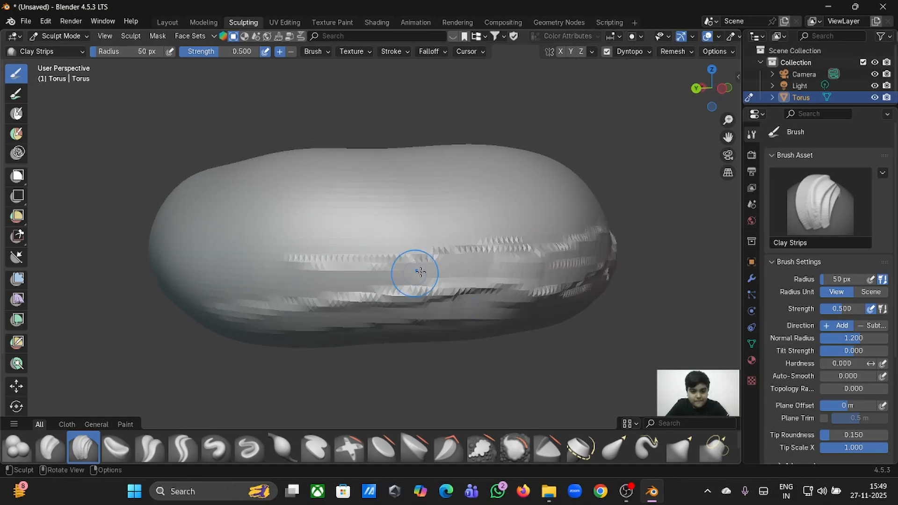
{"action": "left_click_drag", "start_coordinate": [508, 245], "coordinate": [239, 259]}
{"action": "left_click_drag", "start_coordinate": [298, 282], "coordinate": [266, 281]}
{"action": "mouse_move", "coordinate": [266, 280]}
{"action": "middle_mouse_down"}
{"action": "mouse_move", "coordinate": [377, 281]}
{"action": "mouse_move", "coordinate": [298, 355]}
{"action": "middle_mouse_up"}
{"action": "left_click_drag", "start_coordinate": [454, 362], "coordinate": [299, 370]}
{"action": "middle_click_drag", "start_coordinate": [299, 369], "coordinate": [308, 328]}
{"action": "middle_click_drag", "start_coordinate": [569, 313], "coordinate": [569, 313]}
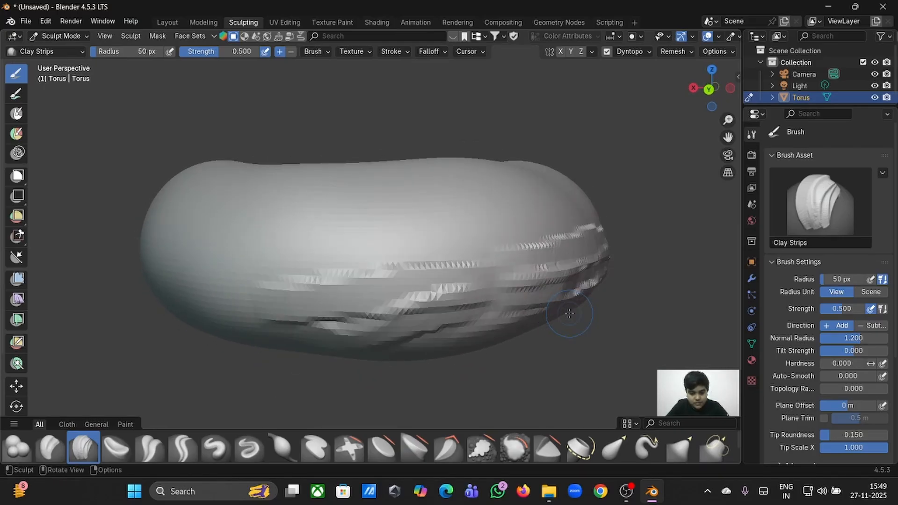
{"action": "middle_click_drag", "start_coordinate": [489, 322], "coordinate": [486, 323]}
{"action": "middle_click_drag", "start_coordinate": [224, 337], "coordinate": [222, 328]}
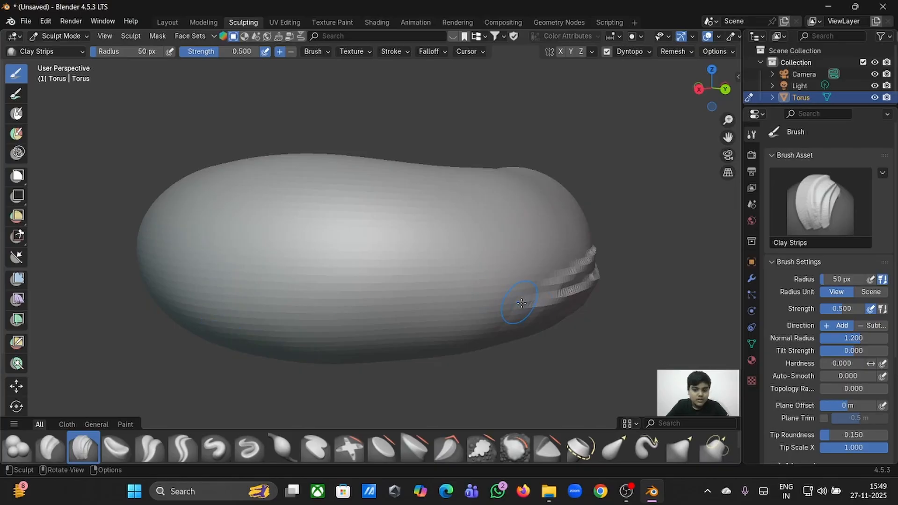
{"action": "mouse_move", "coordinate": [521, 303]}
{"action": "left_mouse_down"}
{"action": "mouse_move", "coordinate": [379, 293]}
{"action": "mouse_move", "coordinate": [455, 340]}
{"action": "mouse_move", "coordinate": [449, 329]}
{"action": "left_mouse_up"}
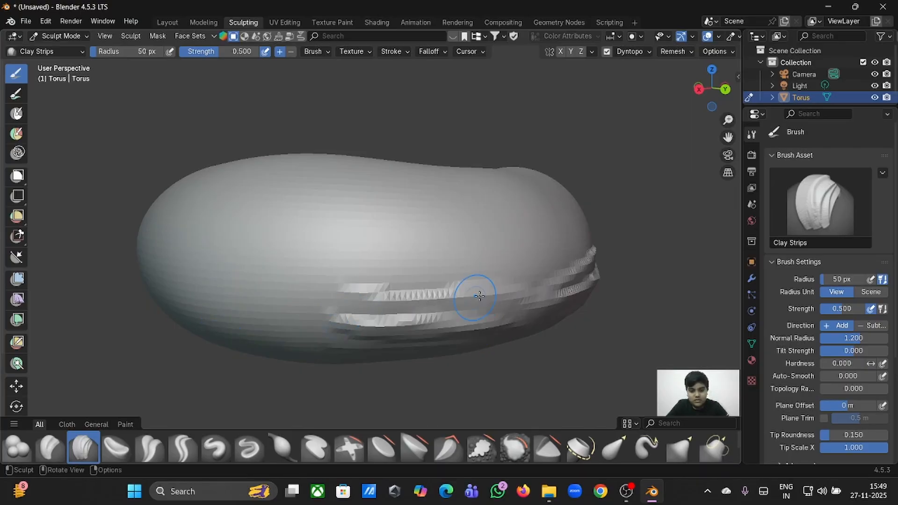
{"action": "mouse_move", "coordinate": [472, 292]}
{"action": "middle_mouse_down"}
{"action": "mouse_move", "coordinate": [315, 326]}
{"action": "mouse_move", "coordinate": [494, 276]}
{"action": "middle_mouse_up"}
{"action": "mouse_move", "coordinate": [494, 276]}
{"action": "left_mouse_down"}
{"action": "mouse_move", "coordinate": [219, 281]}
{"action": "mouse_move", "coordinate": [401, 234]}
{"action": "mouse_move", "coordinate": [407, 249]}
{"action": "mouse_move", "coordinate": [570, 243]}
{"action": "mouse_move", "coordinate": [508, 280]}
{"action": "mouse_move", "coordinate": [379, 273]}
{"action": "mouse_move", "coordinate": [637, 249]}
{"action": "left_mouse_up"}
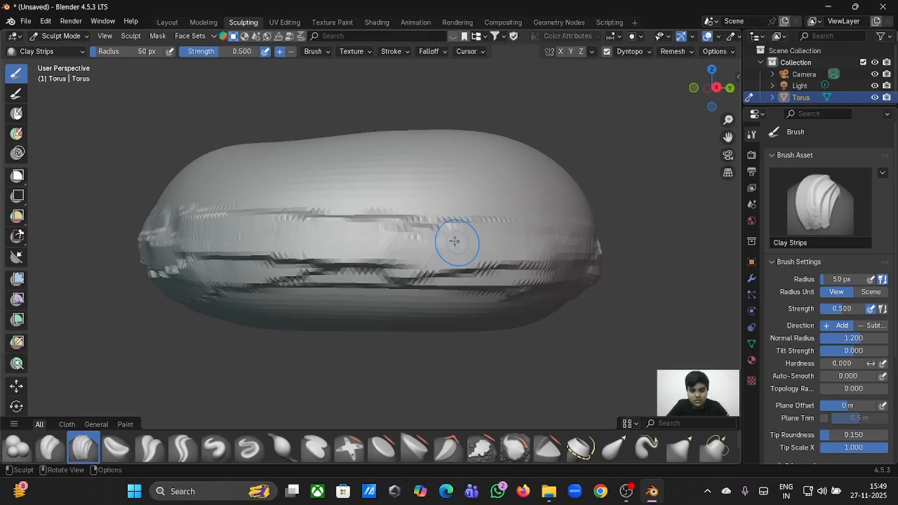
Add another band of Clay Strips strokes around the donut's outer side, above the existing strips.
{"action": "mouse_move", "coordinate": [491, 215]}
{"action": "middle_mouse_down"}
{"action": "mouse_move", "coordinate": [545, 230]}
{"action": "mouse_move", "coordinate": [625, 225]}
{"action": "mouse_move", "coordinate": [232, 272]}
{"action": "middle_mouse_up"}
{"action": "mouse_move", "coordinate": [140, 254]}
{"action": "left_mouse_down"}
{"action": "mouse_move", "coordinate": [366, 279]}
{"action": "mouse_move", "coordinate": [423, 274]}
{"action": "mouse_move", "coordinate": [189, 266]}
{"action": "left_mouse_up"}
{"action": "middle_click_drag", "start_coordinate": [189, 266], "coordinate": [121, 267]}
{"action": "mouse_move", "coordinate": [189, 268]}
{"action": "left_mouse_down"}
{"action": "mouse_move", "coordinate": [485, 262]}
{"action": "mouse_move", "coordinate": [274, 267]}
{"action": "left_mouse_up"}
{"action": "scroll", "coordinate": [381, 267], "scroll_direction": "down", "scroll_amount": 2}
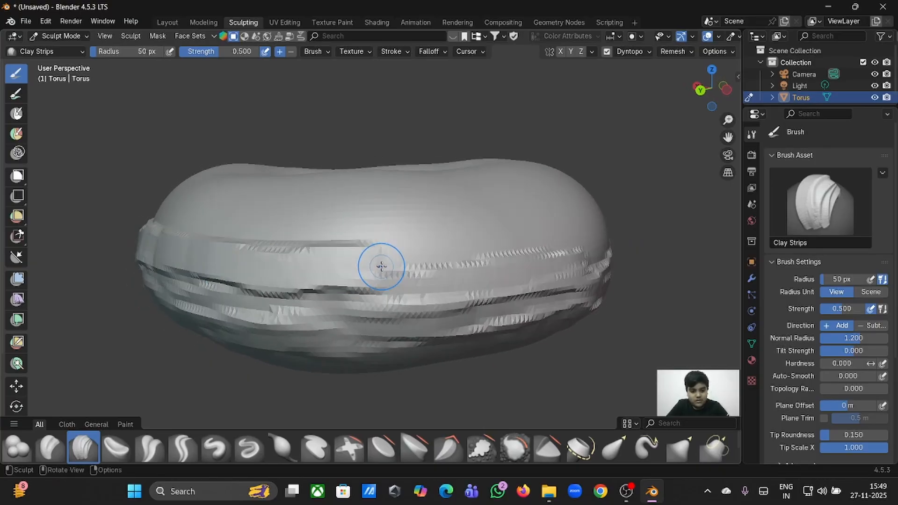
{"action": "mouse_move", "coordinate": [381, 267]}
{"action": "left_mouse_down"}
{"action": "mouse_move", "coordinate": [518, 238]}
{"action": "mouse_move", "coordinate": [274, 274]}
{"action": "mouse_move", "coordinate": [146, 215]}
{"action": "left_mouse_up"}
{"action": "scroll", "coordinate": [518, 239], "scroll_direction": "up", "scroll_amount": 3}
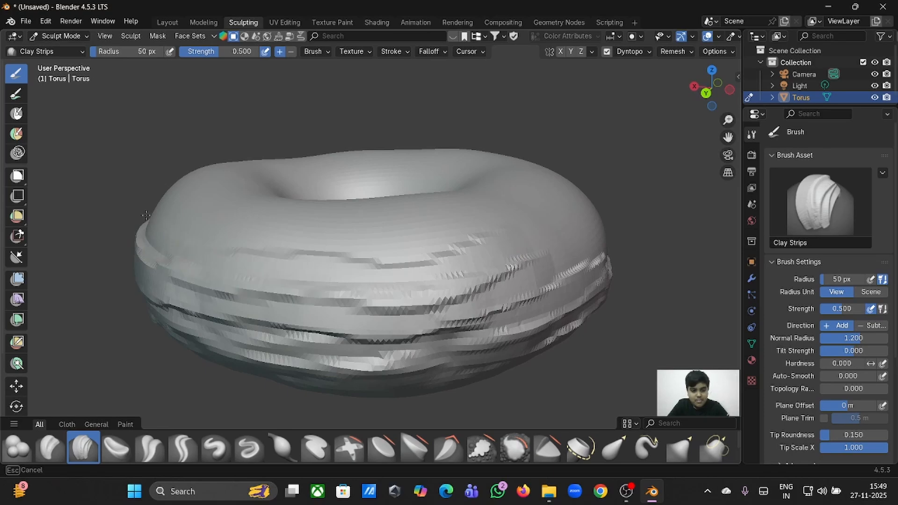
{"action": "scroll", "coordinate": [185, 237], "scroll_direction": "down", "scroll_amount": 5}
Extend the Clay Strips strokes up onto the donut's upper outer shoulder, working around the ring.
{"action": "mouse_move", "coordinate": [500, 360]}
{"action": "left_mouse_down"}
{"action": "mouse_move", "coordinate": [184, 369]}
{"action": "mouse_move", "coordinate": [147, 279]}
{"action": "left_mouse_up"}
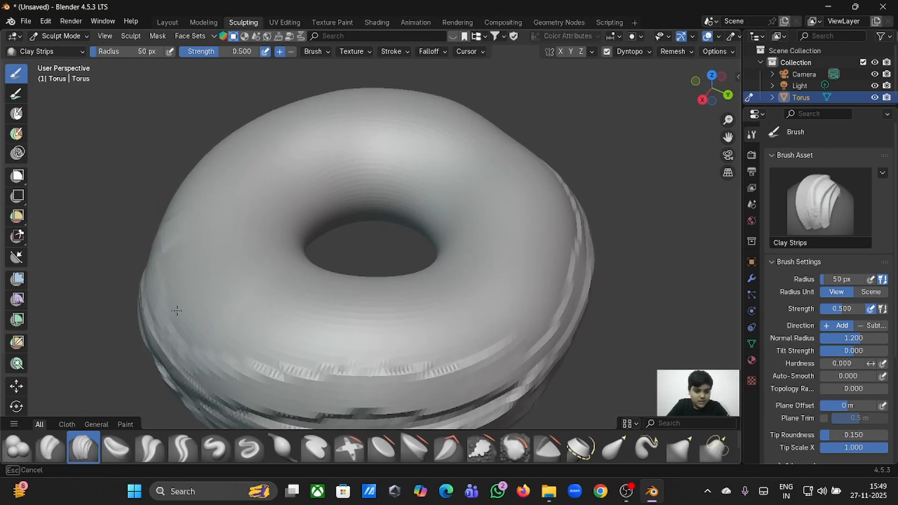
{"action": "mouse_move", "coordinate": [176, 311]}
{"action": "left_mouse_down"}
{"action": "mouse_move", "coordinate": [176, 253]}
{"action": "mouse_move", "coordinate": [348, 367]}
{"action": "mouse_move", "coordinate": [196, 315]}
{"action": "mouse_move", "coordinate": [194, 292]}
{"action": "left_mouse_up"}
{"action": "left_click_drag", "start_coordinate": [196, 280], "coordinate": [206, 241]}
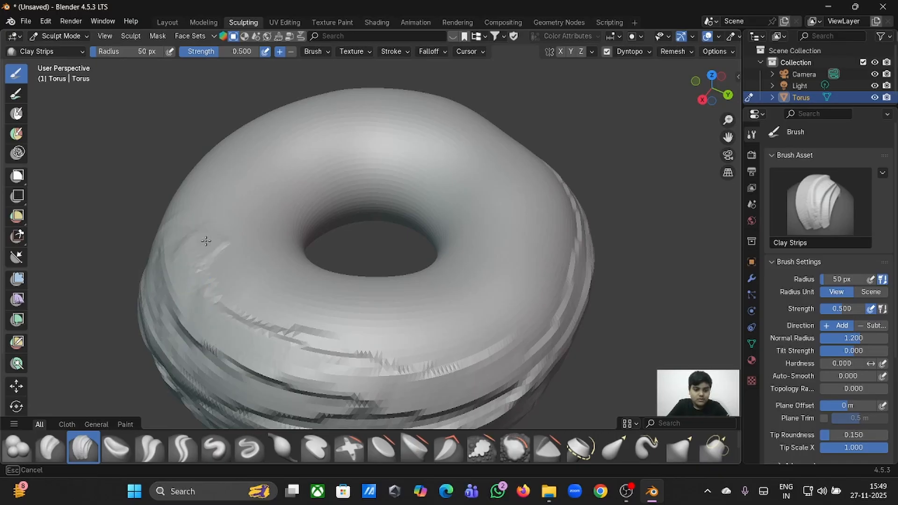
{"action": "mouse_move", "coordinate": [206, 241]}
{"action": "middle_mouse_down"}
{"action": "mouse_move", "coordinate": [234, 270]}
{"action": "mouse_move", "coordinate": [445, 315]}
{"action": "middle_mouse_up"}
{"action": "mouse_move", "coordinate": [444, 314]}
{"action": "left_mouse_down"}
{"action": "mouse_move", "coordinate": [249, 385]}
{"action": "mouse_move", "coordinate": [224, 318]}
{"action": "mouse_move", "coordinate": [213, 311]}
{"action": "mouse_move", "coordinate": [262, 323]}
{"action": "mouse_move", "coordinate": [306, 362]}
{"action": "left_mouse_up"}
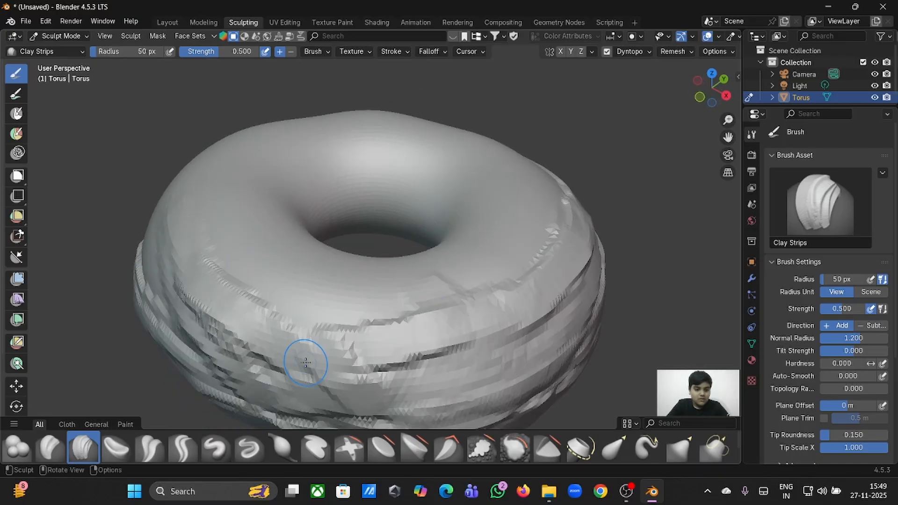
{"action": "middle_click_drag", "start_coordinate": [305, 362], "coordinate": [527, 318]}
{"action": "left_click_drag", "start_coordinate": [579, 303], "coordinate": [527, 360]}
{"action": "middle_click_drag", "start_coordinate": [527, 361], "coordinate": [510, 285]}
{"action": "left_click_drag", "start_coordinate": [509, 285], "coordinate": [171, 245]}
{"action": "mouse_move", "coordinate": [171, 245]}
{"action": "middle_mouse_down"}
{"action": "mouse_move", "coordinate": [161, 218]}
{"action": "mouse_move", "coordinate": [161, 227]}
{"action": "middle_mouse_up"}
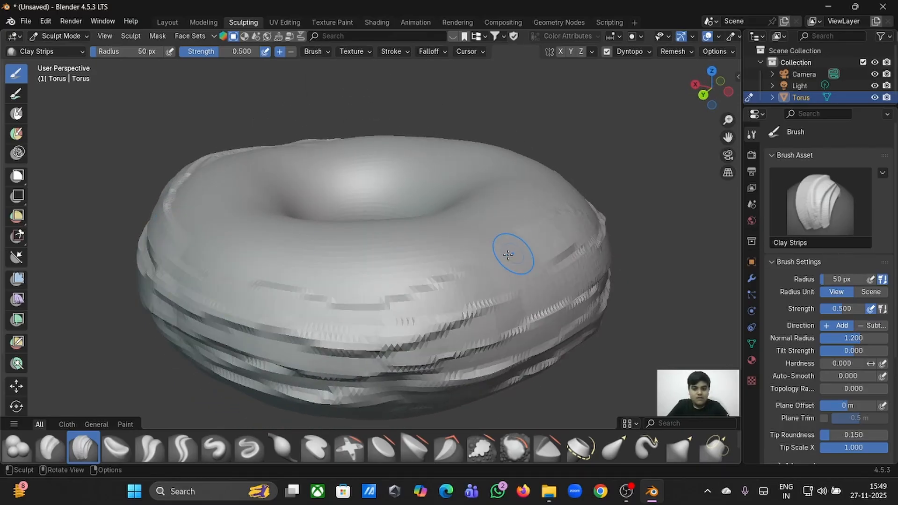
Build up rough Clay Strips strokes on the inner wall of the donut's hole and undo the last stroke.
{"action": "middle_click_drag", "start_coordinate": [509, 253], "coordinate": [508, 255]}
{"action": "scroll", "coordinate": [508, 255], "scroll_direction": "up", "scroll_amount": 5}
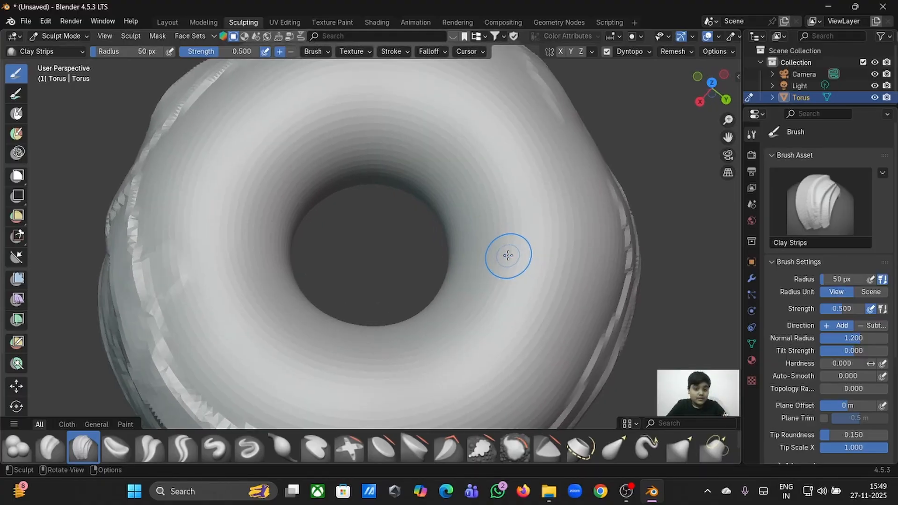
{"action": "middle_click_drag", "start_coordinate": [373, 176], "coordinate": [370, 169]}
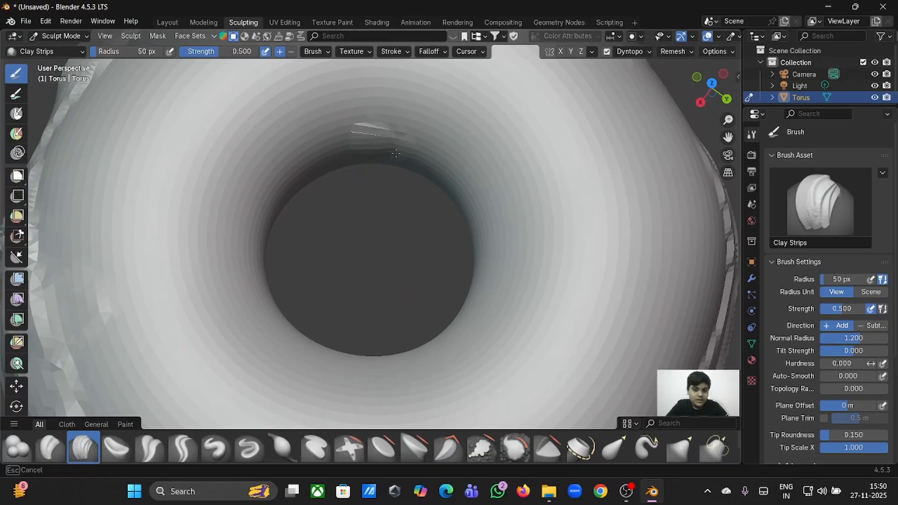
{"action": "left_click_drag", "start_coordinate": [413, 160], "coordinate": [457, 195]}
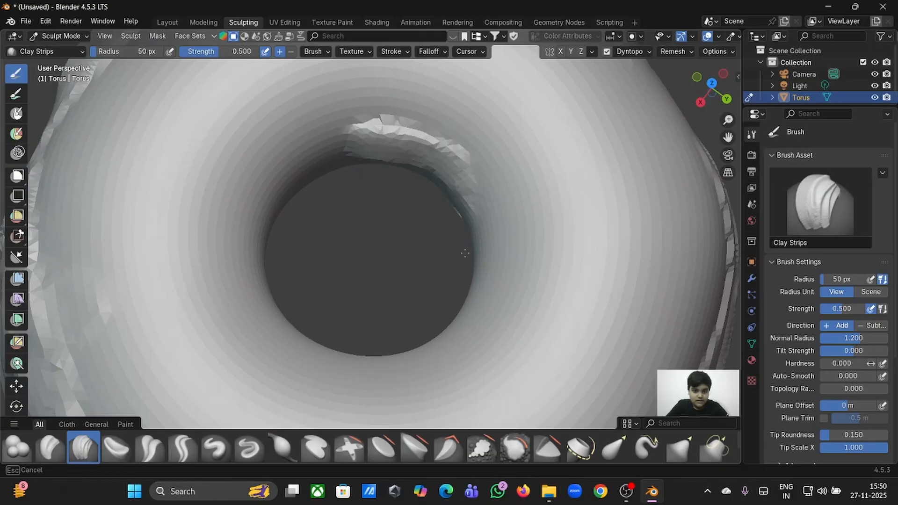
{"action": "mouse_move", "coordinate": [464, 253]}
{"action": "left_mouse_down"}
{"action": "mouse_move", "coordinate": [491, 248]}
{"action": "mouse_move", "coordinate": [507, 196]}
{"action": "mouse_move", "coordinate": [496, 271]}
{"action": "mouse_move", "coordinate": [468, 349]}
{"action": "mouse_move", "coordinate": [489, 224]}
{"action": "mouse_move", "coordinate": [469, 316]}
{"action": "mouse_move", "coordinate": [454, 187]}
{"action": "left_mouse_up"}
{"action": "middle_click_drag", "start_coordinate": [454, 187], "coordinate": [457, 200]}
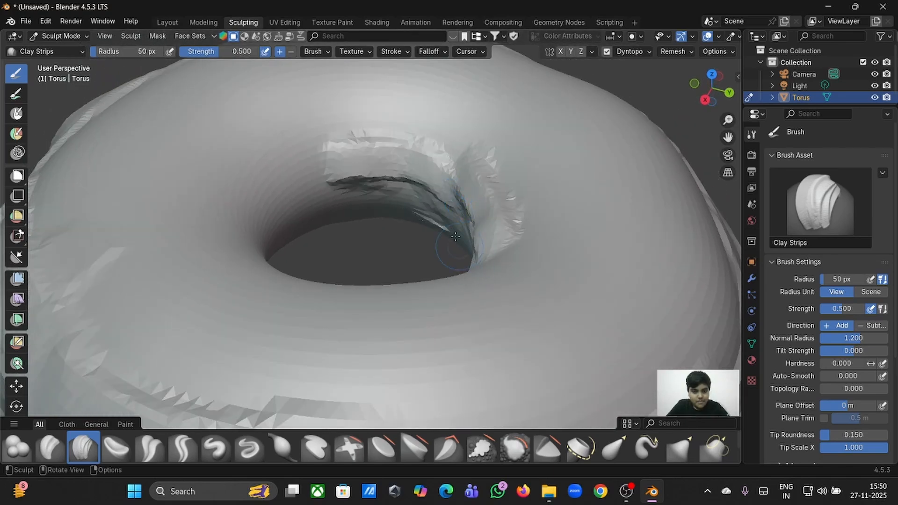
{"action": "mouse_move", "coordinate": [455, 237]}
{"action": "left_mouse_down"}
{"action": "mouse_move", "coordinate": [392, 197]}
{"action": "mouse_move", "coordinate": [356, 198]}
{"action": "left_mouse_up"}
{"action": "mouse_move", "coordinate": [301, 206]}
{"action": "left_mouse_down"}
{"action": "mouse_move", "coordinate": [327, 187]}
{"action": "mouse_move", "coordinate": [266, 178]}
{"action": "mouse_move", "coordinate": [346, 162]}
{"action": "mouse_move", "coordinate": [283, 228]}
{"action": "left_mouse_up"}
{"action": "middle_click_drag", "start_coordinate": [282, 228], "coordinate": [257, 229]}
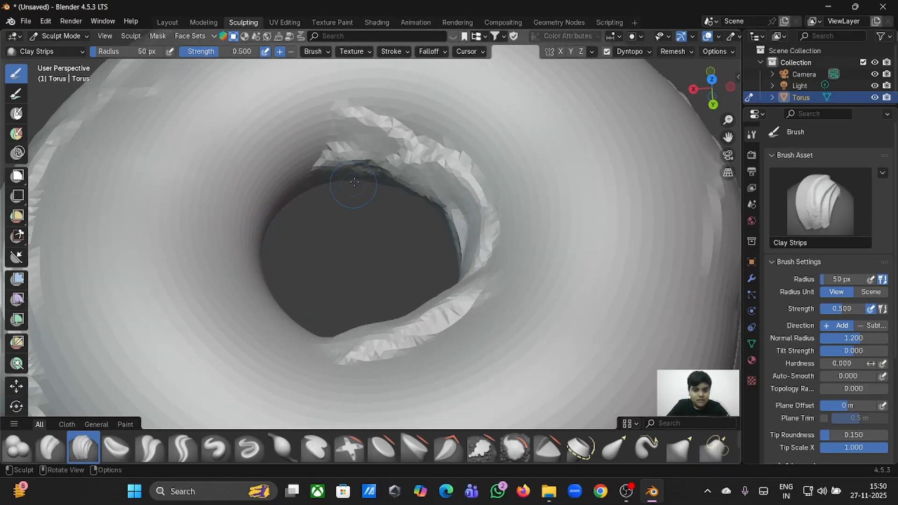
{"action": "mouse_move", "coordinate": [352, 184]}
{"action": "left_mouse_down"}
{"action": "mouse_move", "coordinate": [318, 156]}
{"action": "mouse_move", "coordinate": [355, 164]}
{"action": "left_mouse_up"}
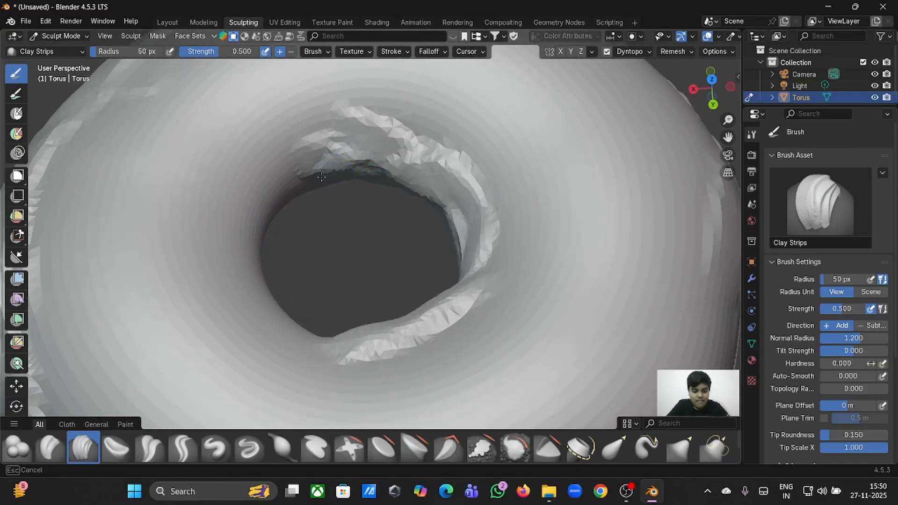
{"action": "middle_click_drag", "start_coordinate": [321, 177], "coordinate": [325, 194]}
{"action": "left_click_drag", "start_coordinate": [317, 192], "coordinate": [331, 187]}
{"action": "middle_click_drag", "start_coordinate": [331, 188], "coordinate": [362, 188]}
{"action": "left_click_drag", "start_coordinate": [408, 175], "coordinate": [469, 192]}
{"action": "mouse_move", "coordinate": [469, 187]}
{"action": "left_mouse_down"}
{"action": "mouse_move", "coordinate": [456, 177]}
{"action": "mouse_move", "coordinate": [382, 176]}
{"action": "mouse_move", "coordinate": [438, 214]}
{"action": "left_mouse_up"}
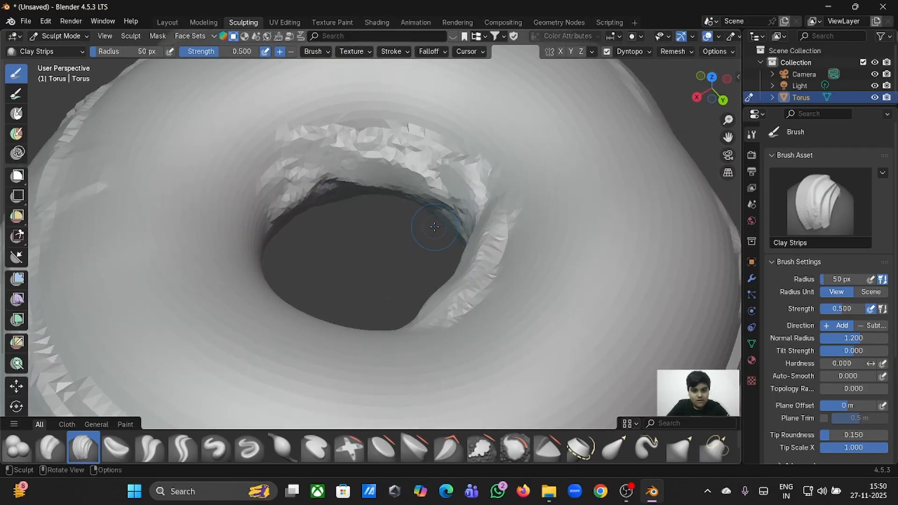
{"action": "middle_click_drag", "start_coordinate": [437, 214], "coordinate": [434, 226]}
{"action": "mouse_move", "coordinate": [364, 212]}
{"action": "left_mouse_down"}
{"action": "mouse_move", "coordinate": [309, 201]}
{"action": "mouse_move", "coordinate": [440, 199]}
{"action": "left_mouse_up"}
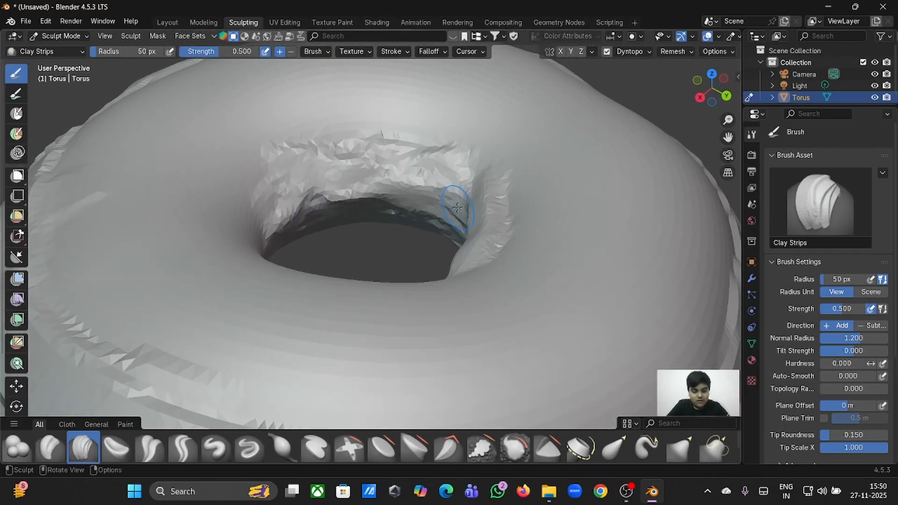
{"action": "middle_click_drag", "start_coordinate": [439, 199], "coordinate": [457, 207]}
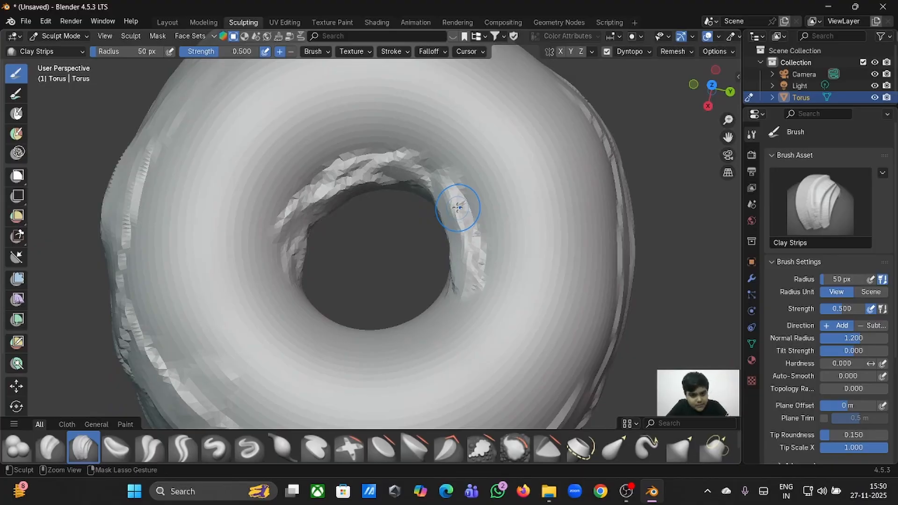
{"action": "key", "text": "ctrl+z"}
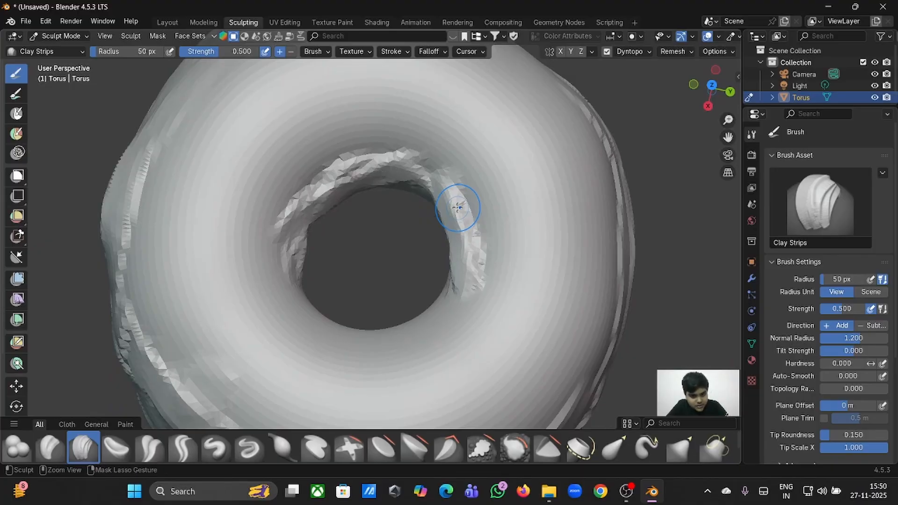
Add rough Clay Strips strokes across the donut's upper face and shoulder, working around the ring between the hole and outer side.
{"action": "middle_click_drag", "start_coordinate": [457, 207], "coordinate": [457, 208]}
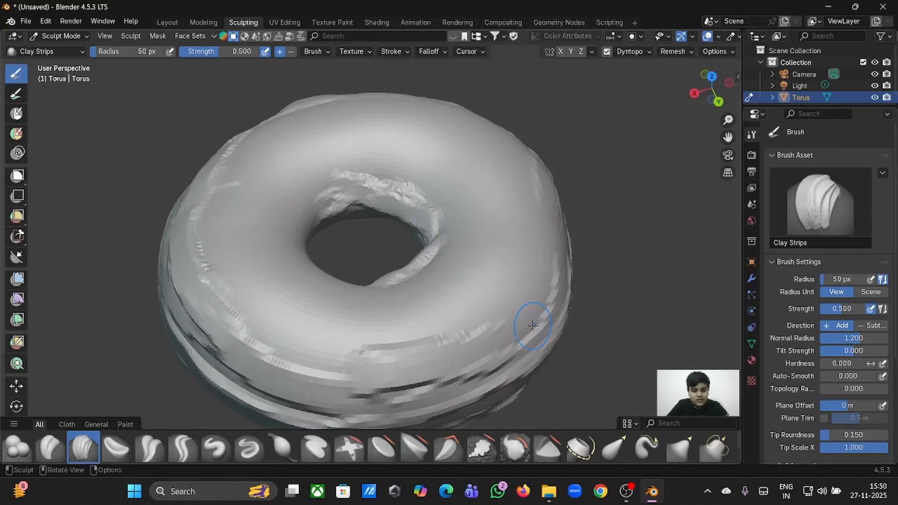
{"action": "mouse_move", "coordinate": [459, 312]}
{"action": "left_mouse_down"}
{"action": "mouse_move", "coordinate": [486, 298]}
{"action": "mouse_move", "coordinate": [428, 334]}
{"action": "mouse_move", "coordinate": [284, 342]}
{"action": "left_mouse_up"}
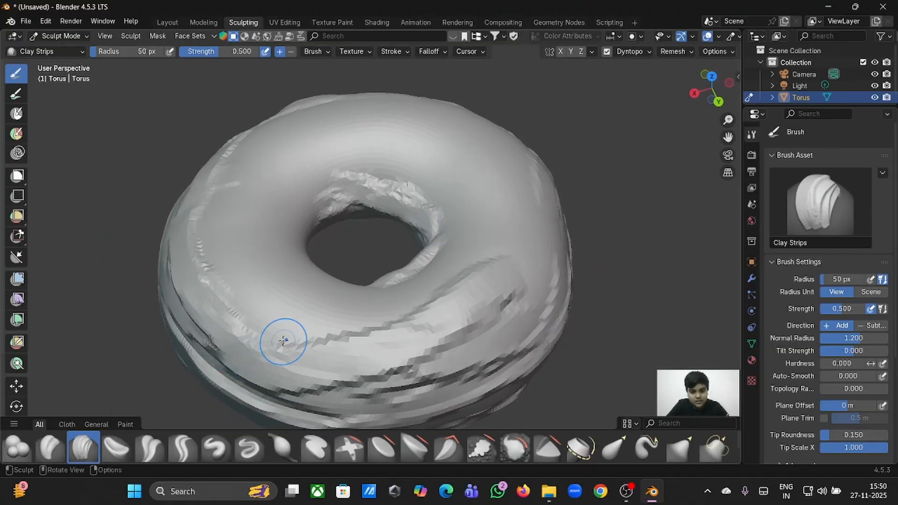
{"action": "middle_click_drag", "start_coordinate": [486, 327], "coordinate": [486, 328]}
{"action": "mouse_move", "coordinate": [295, 253]}
{"action": "left_mouse_down"}
{"action": "mouse_move", "coordinate": [337, 274]}
{"action": "mouse_move", "coordinate": [435, 258]}
{"action": "left_mouse_up"}
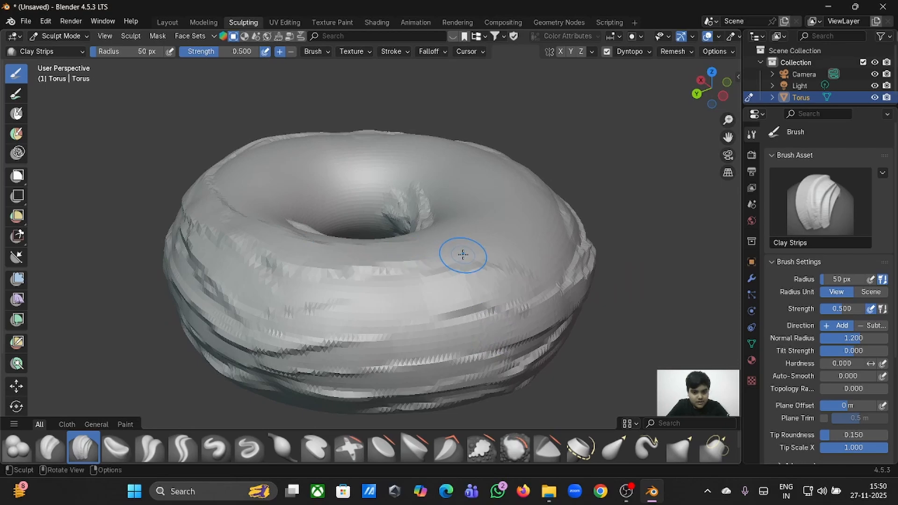
{"action": "middle_click_drag", "start_coordinate": [461, 257], "coordinate": [416, 247]}
{"action": "left_click_drag", "start_coordinate": [416, 247], "coordinate": [445, 212]}
{"action": "middle_click_drag", "start_coordinate": [445, 212], "coordinate": [447, 212]}
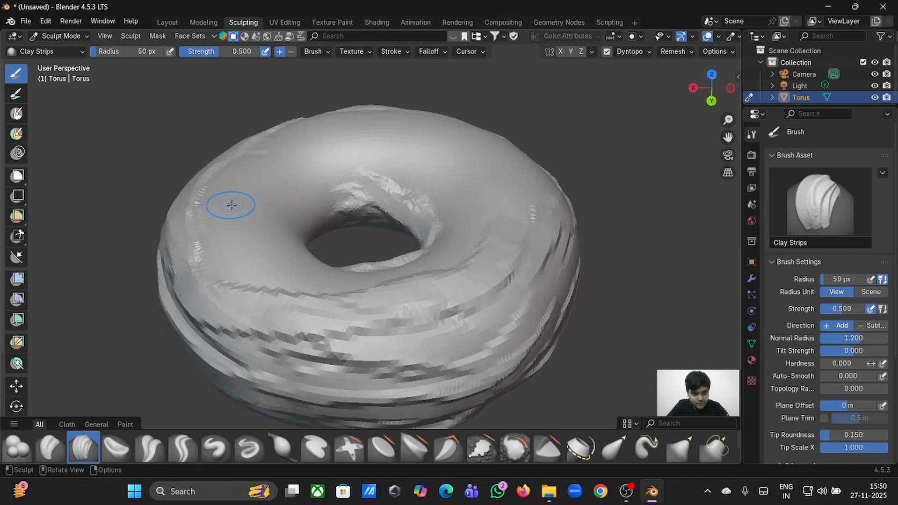
{"action": "mouse_move", "coordinate": [231, 204]}
{"action": "left_mouse_down"}
{"action": "mouse_move", "coordinate": [222, 221]}
{"action": "mouse_move", "coordinate": [241, 271]}
{"action": "left_mouse_up"}
{"action": "middle_click_drag", "start_coordinate": [240, 271], "coordinate": [245, 275]}
Build up uneven Clay Strips strokes on the donut's underside, circling the hole.
{"action": "mouse_move", "coordinate": [515, 192]}
{"action": "left_mouse_down"}
{"action": "mouse_move", "coordinate": [500, 304]}
{"action": "mouse_move", "coordinate": [463, 140]}
{"action": "mouse_move", "coordinate": [327, 110]}
{"action": "mouse_move", "coordinate": [264, 117]}
{"action": "mouse_move", "coordinate": [191, 154]}
{"action": "mouse_move", "coordinate": [175, 206]}
{"action": "mouse_move", "coordinate": [173, 262]}
{"action": "mouse_move", "coordinate": [203, 312]}
{"action": "mouse_move", "coordinate": [365, 402]}
{"action": "mouse_move", "coordinate": [504, 396]}
{"action": "mouse_move", "coordinate": [430, 387]}
{"action": "mouse_move", "coordinate": [509, 323]}
{"action": "mouse_move", "coordinate": [495, 346]}
{"action": "mouse_move", "coordinate": [528, 262]}
{"action": "mouse_move", "coordinate": [514, 186]}
{"action": "left_mouse_up"}
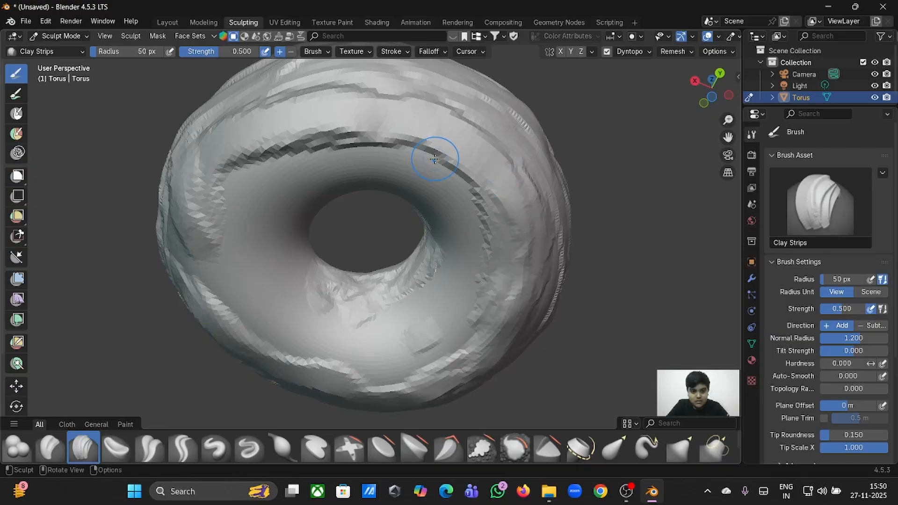
{"action": "mouse_move", "coordinate": [434, 159]}
{"action": "left_mouse_down"}
{"action": "mouse_move", "coordinate": [299, 155]}
{"action": "mouse_move", "coordinate": [233, 196]}
{"action": "mouse_move", "coordinate": [301, 344]}
{"action": "left_mouse_up"}
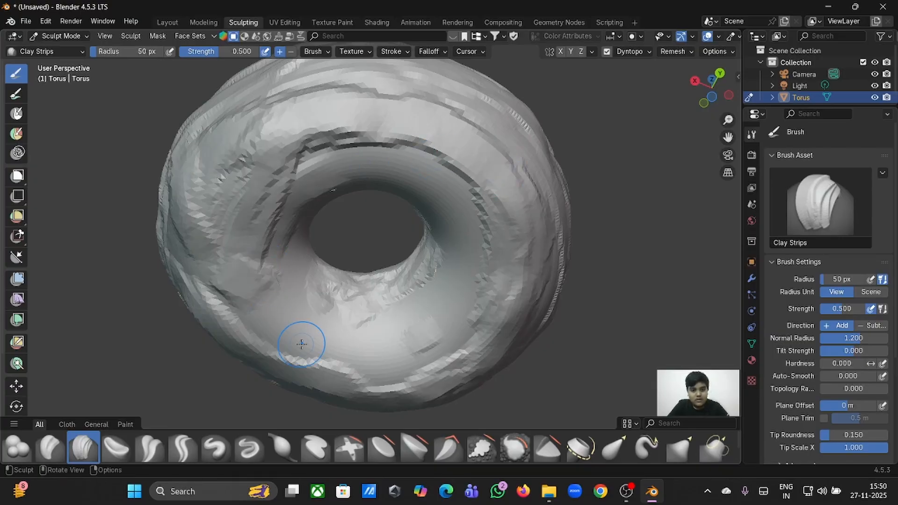
{"action": "mouse_move", "coordinate": [301, 344]}
{"action": "middle_mouse_down"}
{"action": "mouse_move", "coordinate": [301, 281]}
{"action": "mouse_move", "coordinate": [300, 344]}
{"action": "middle_mouse_up"}
{"action": "mouse_move", "coordinate": [301, 345]}
{"action": "left_mouse_down"}
{"action": "mouse_move", "coordinate": [297, 150]}
{"action": "mouse_move", "coordinate": [218, 318]}
{"action": "mouse_move", "coordinate": [312, 124]}
{"action": "mouse_move", "coordinate": [425, 128]}
{"action": "left_mouse_up"}
{"action": "scroll", "coordinate": [425, 128], "scroll_direction": "down", "scroll_amount": 2}
{"action": "middle_click_drag", "start_coordinate": [425, 129], "coordinate": [425, 128]}
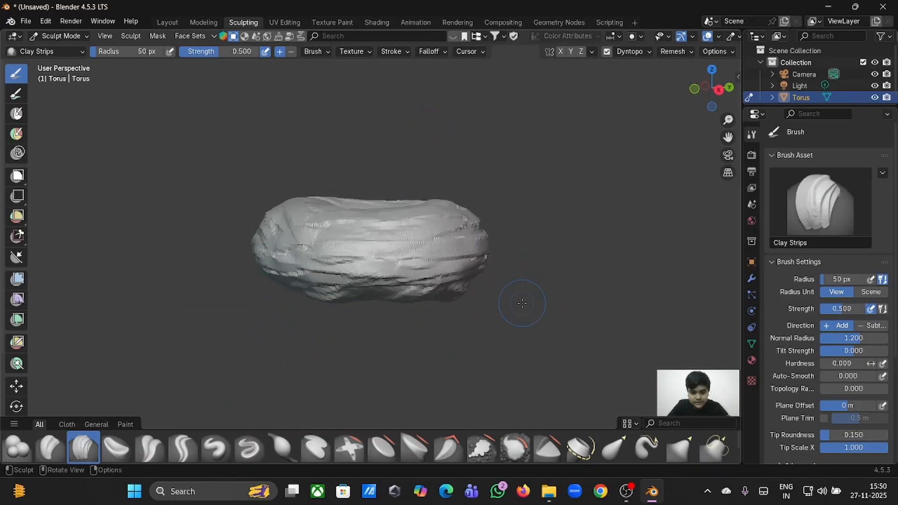
Switch to the Smooth brush, try a stroke on the donut's outer side, and set the brush radius to 115 px.
{"action": "left_click", "coordinate": [516, 448]}
{"action": "middle_click_drag", "start_coordinate": [352, 220], "coordinate": [356, 224]}
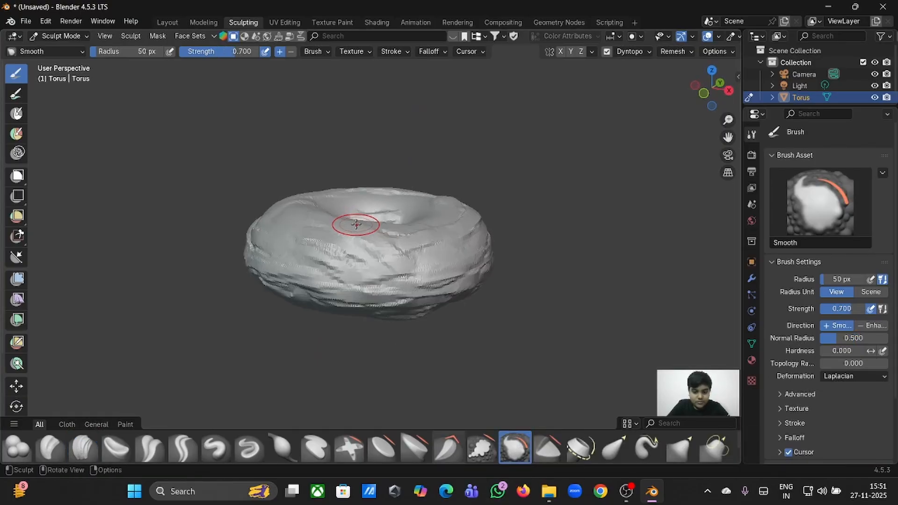
{"action": "scroll", "coordinate": [356, 225], "scroll_direction": "up", "scroll_amount": 4}
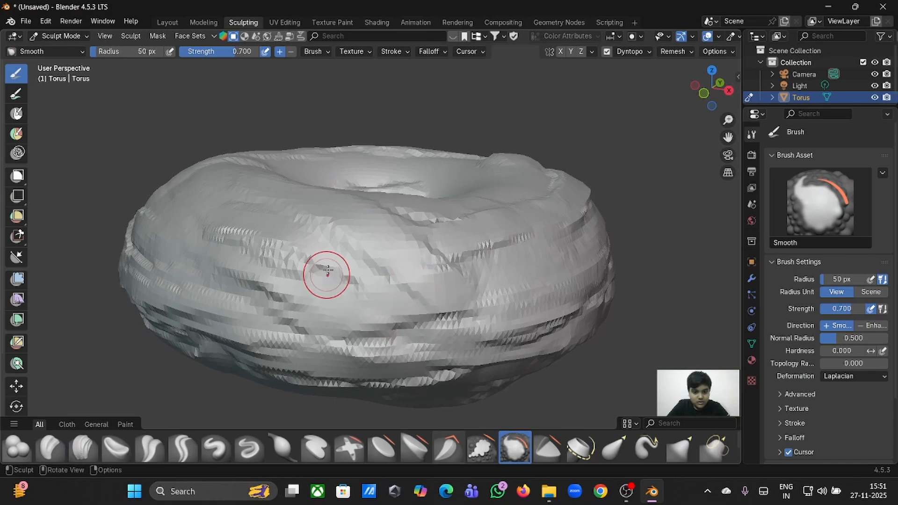
{"action": "left_click_drag", "start_coordinate": [327, 274], "coordinate": [313, 262]}
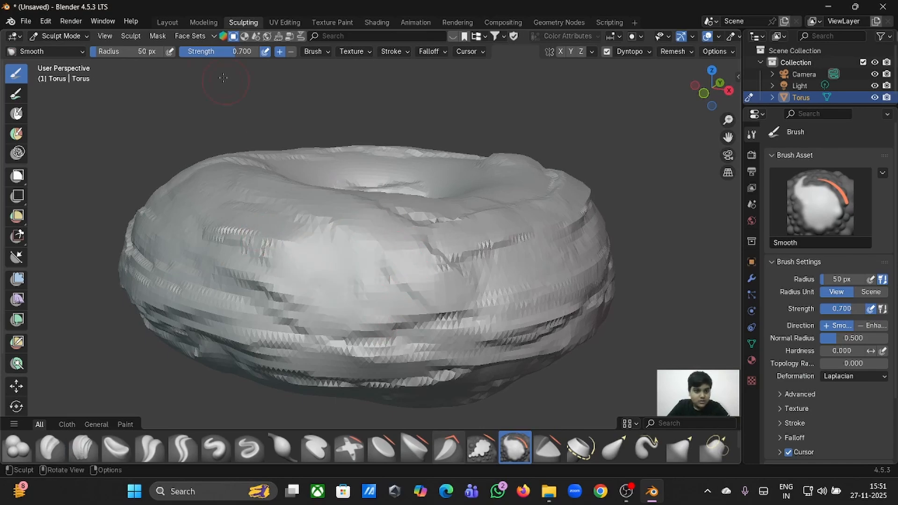
{"action": "left_click_drag", "start_coordinate": [95, 51], "coordinate": [135, 52]}
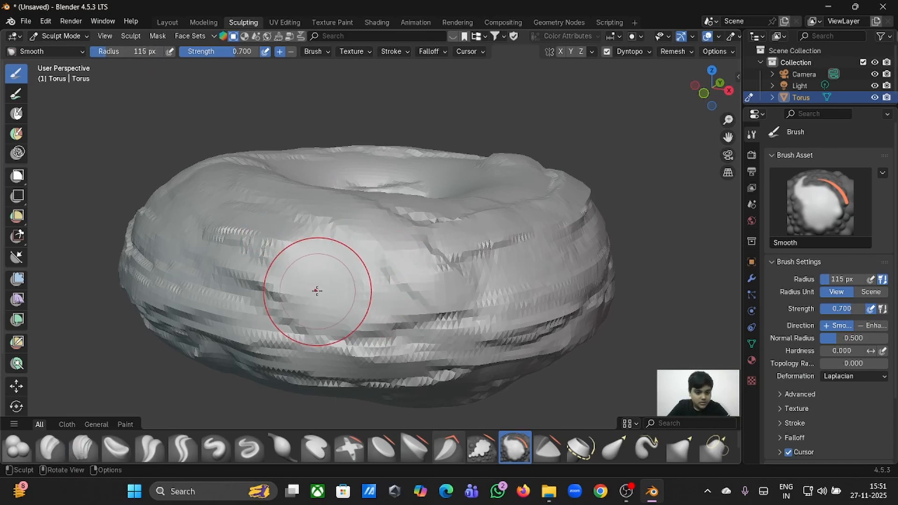
Smooth the clay ridges across the first section of the donut's outer side with strength 0.700.
{"action": "mouse_move", "coordinate": [311, 285]}
{"action": "left_mouse_down"}
{"action": "mouse_move", "coordinate": [238, 285]}
{"action": "mouse_move", "coordinate": [210, 304]}
{"action": "left_mouse_up"}
{"action": "mouse_move", "coordinate": [306, 358]}
{"action": "left_mouse_down"}
{"action": "mouse_move", "coordinate": [176, 338]}
{"action": "mouse_move", "coordinate": [184, 301]}
{"action": "left_mouse_up"}
{"action": "mouse_move", "coordinate": [231, 231]}
{"action": "left_mouse_down"}
{"action": "mouse_move", "coordinate": [340, 261]}
{"action": "mouse_move", "coordinate": [486, 381]}
{"action": "mouse_move", "coordinate": [351, 366]}
{"action": "mouse_move", "coordinate": [436, 321]}
{"action": "left_mouse_up"}
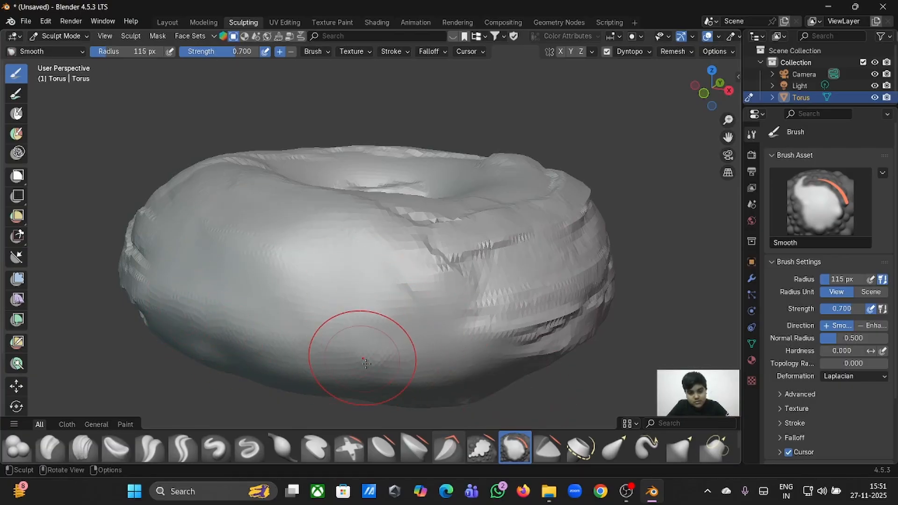
{"action": "mouse_move", "coordinate": [460, 268]}
{"action": "left_mouse_down"}
{"action": "mouse_move", "coordinate": [481, 235]}
{"action": "mouse_move", "coordinate": [406, 206]}
{"action": "mouse_move", "coordinate": [501, 311]}
{"action": "mouse_move", "coordinate": [533, 321]}
{"action": "mouse_move", "coordinate": [536, 353]}
{"action": "left_mouse_up"}
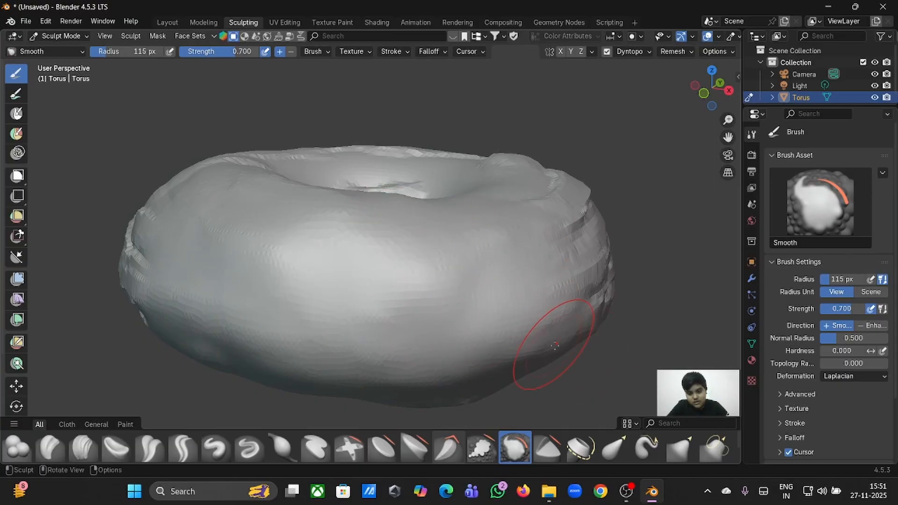
Continue smoothing the strip ridges along the adjoining section of the donut's outer side.
{"action": "mouse_move", "coordinate": [551, 351]}
{"action": "middle_mouse_down"}
{"action": "mouse_move", "coordinate": [551, 341]}
{"action": "mouse_move", "coordinate": [428, 401]}
{"action": "middle_mouse_up"}
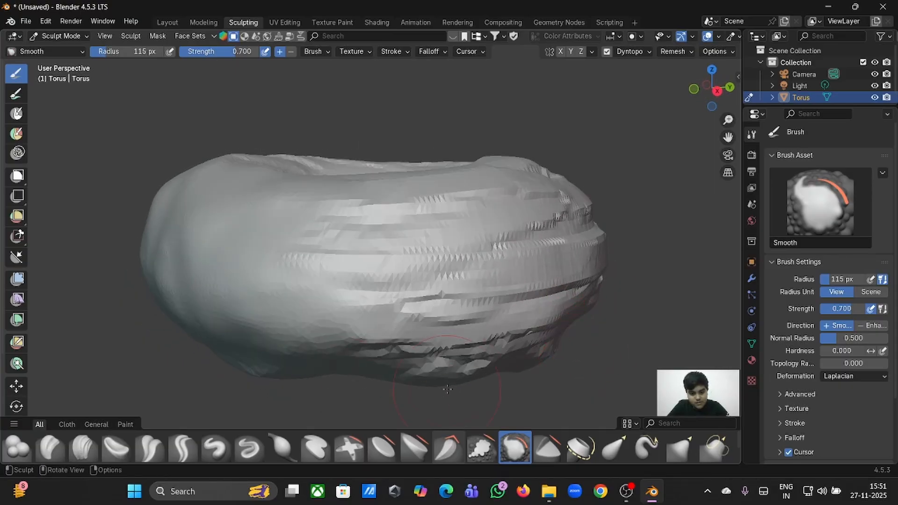
{"action": "left_click_drag", "start_coordinate": [447, 389], "coordinate": [387, 360]}
{"action": "mouse_move", "coordinate": [463, 370]}
{"action": "left_mouse_down"}
{"action": "mouse_move", "coordinate": [388, 328]}
{"action": "mouse_move", "coordinate": [414, 314]}
{"action": "mouse_move", "coordinate": [261, 262]}
{"action": "left_mouse_up"}
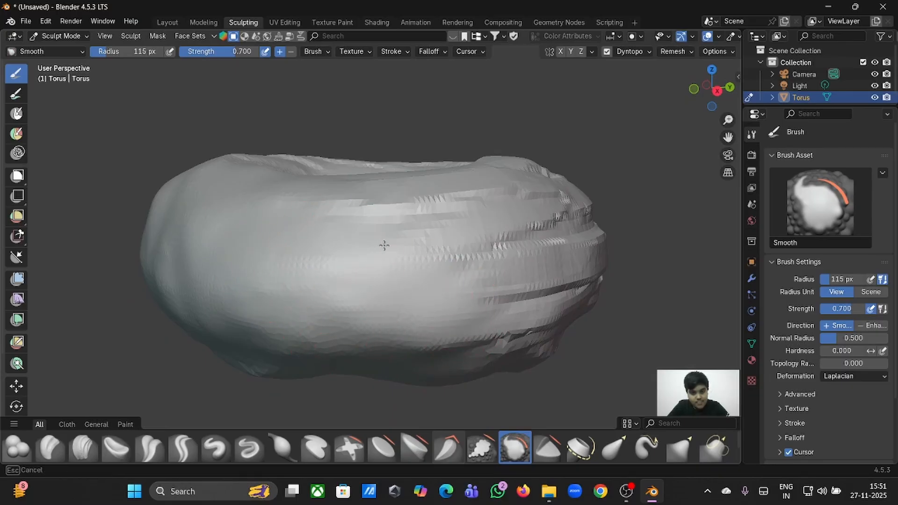
{"action": "mouse_move", "coordinate": [384, 245]}
{"action": "left_mouse_down"}
{"action": "mouse_move", "coordinate": [409, 214]}
{"action": "mouse_move", "coordinate": [326, 198]}
{"action": "mouse_move", "coordinate": [491, 217]}
{"action": "left_mouse_up"}
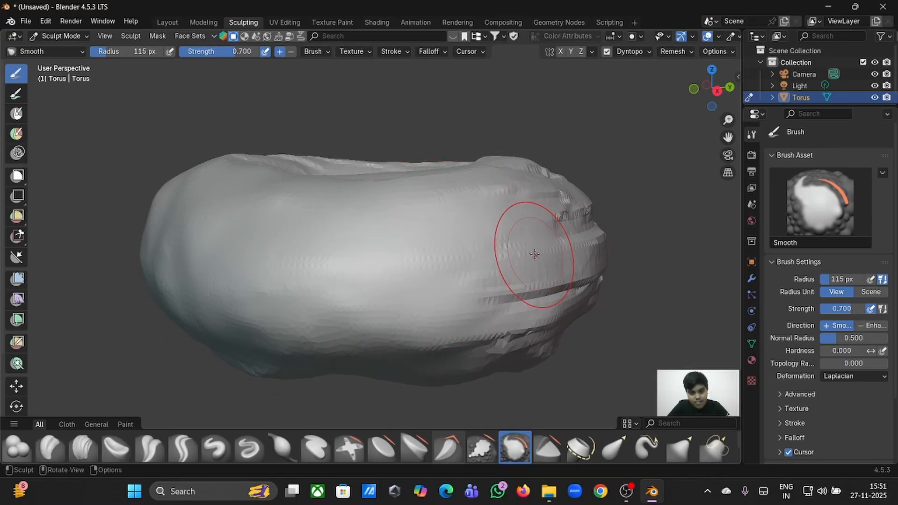
{"action": "middle_click_drag", "start_coordinate": [486, 301], "coordinate": [490, 327]}
{"action": "mouse_move", "coordinate": [437, 270]}
{"action": "left_mouse_down"}
{"action": "mouse_move", "coordinate": [529, 301]}
{"action": "mouse_move", "coordinate": [462, 247]}
{"action": "mouse_move", "coordinate": [493, 241]}
{"action": "left_mouse_up"}
{"action": "middle_click_drag", "start_coordinate": [580, 234], "coordinate": [529, 244]}
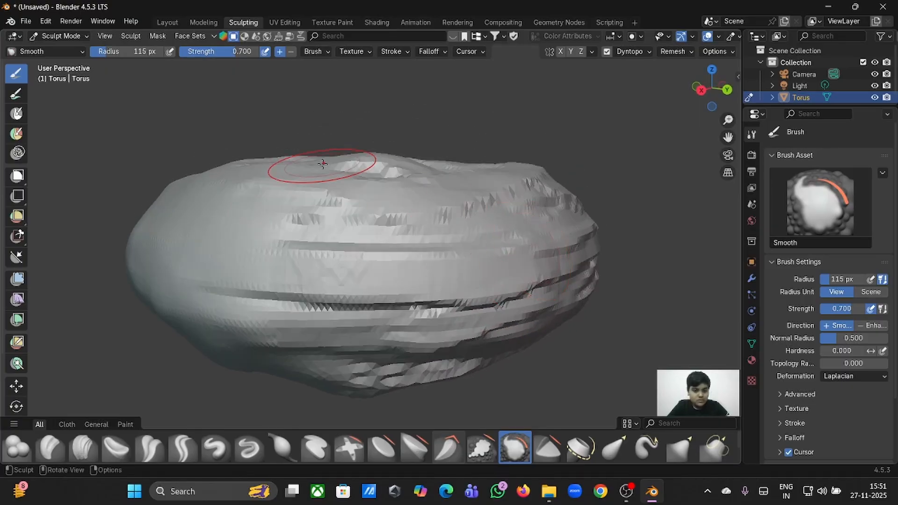
Smooth the rough strokes on the donut's upper face and shoulder beside the hole.
{"action": "middle_click_drag", "start_coordinate": [322, 164], "coordinate": [271, 276]}
{"action": "left_click_drag", "start_coordinate": [240, 267], "coordinate": [255, 174]}
{"action": "left_click_drag", "start_coordinate": [303, 140], "coordinate": [255, 206]}
{"action": "mouse_move", "coordinate": [205, 166]}
{"action": "left_mouse_down"}
{"action": "mouse_move", "coordinate": [221, 145]}
{"action": "mouse_move", "coordinate": [314, 152]}
{"action": "mouse_move", "coordinate": [255, 264]}
{"action": "left_mouse_up"}
{"action": "middle_click_drag", "start_coordinate": [255, 264], "coordinate": [252, 260]}
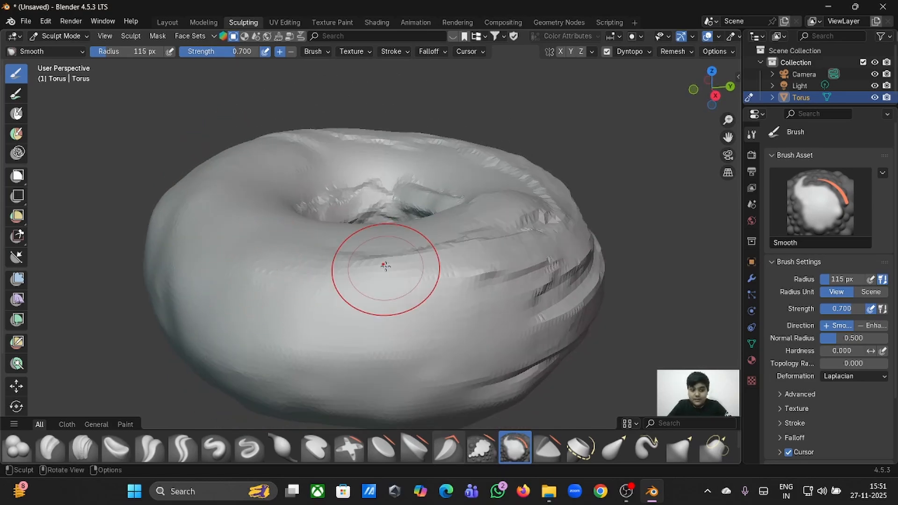
{"action": "middle_click_drag", "start_coordinate": [385, 266], "coordinate": [386, 265]}
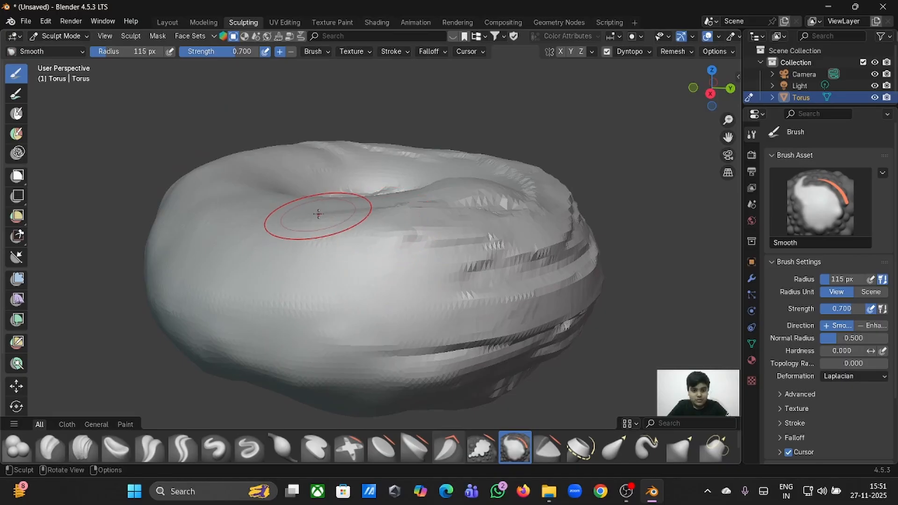
Smooth the still ridged far section of the donut's outer side, from its upper edge down to its lower edge.
{"action": "middle_click_drag", "start_coordinate": [409, 202], "coordinate": [467, 261]}
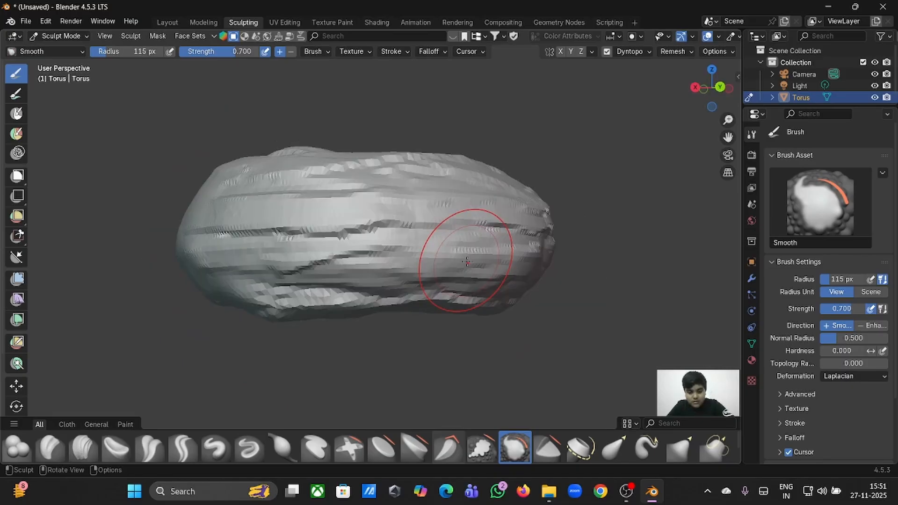
{"action": "left_click_drag", "start_coordinate": [261, 260], "coordinate": [259, 236]}
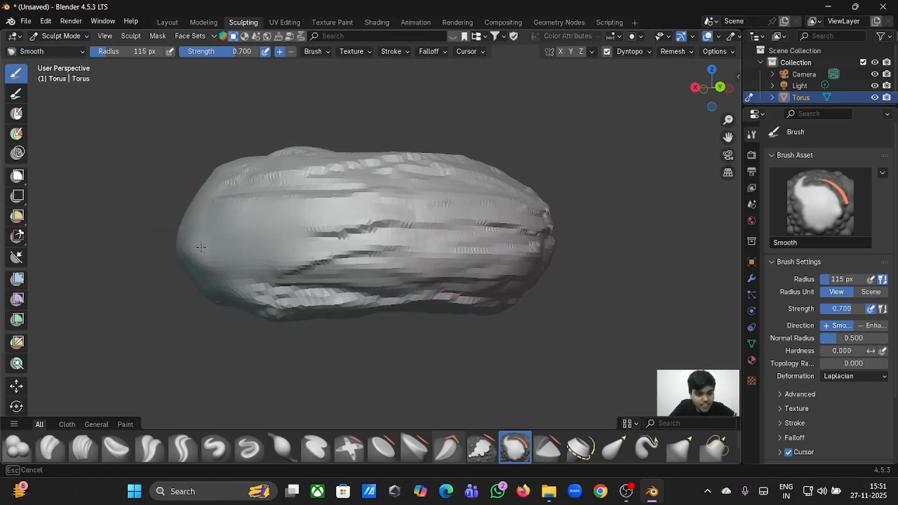
{"action": "mouse_move", "coordinate": [204, 253]}
{"action": "left_mouse_down"}
{"action": "mouse_move", "coordinate": [327, 197]}
{"action": "mouse_move", "coordinate": [356, 290]}
{"action": "mouse_move", "coordinate": [299, 290]}
{"action": "mouse_move", "coordinate": [269, 304]}
{"action": "mouse_move", "coordinate": [245, 290]}
{"action": "left_mouse_up"}
{"action": "middle_click_drag", "start_coordinate": [394, 271], "coordinate": [390, 239]}
{"action": "left_click_drag", "start_coordinate": [225, 259], "coordinate": [327, 210]}
{"action": "middle_click_drag", "start_coordinate": [343, 197], "coordinate": [343, 231]}
{"action": "mouse_move", "coordinate": [307, 279]}
{"action": "left_mouse_down"}
{"action": "mouse_move", "coordinate": [467, 292]}
{"action": "mouse_move", "coordinate": [481, 230]}
{"action": "mouse_move", "coordinate": [377, 231]}
{"action": "mouse_move", "coordinate": [398, 219]}
{"action": "left_mouse_up"}
{"action": "mouse_move", "coordinate": [453, 199]}
{"action": "left_mouse_down"}
{"action": "mouse_move", "coordinate": [421, 180]}
{"action": "mouse_move", "coordinate": [508, 209]}
{"action": "left_mouse_up"}
{"action": "middle_click_drag", "start_coordinate": [554, 212], "coordinate": [510, 210]}
{"action": "left_click_drag", "start_coordinate": [296, 256], "coordinate": [544, 254]}
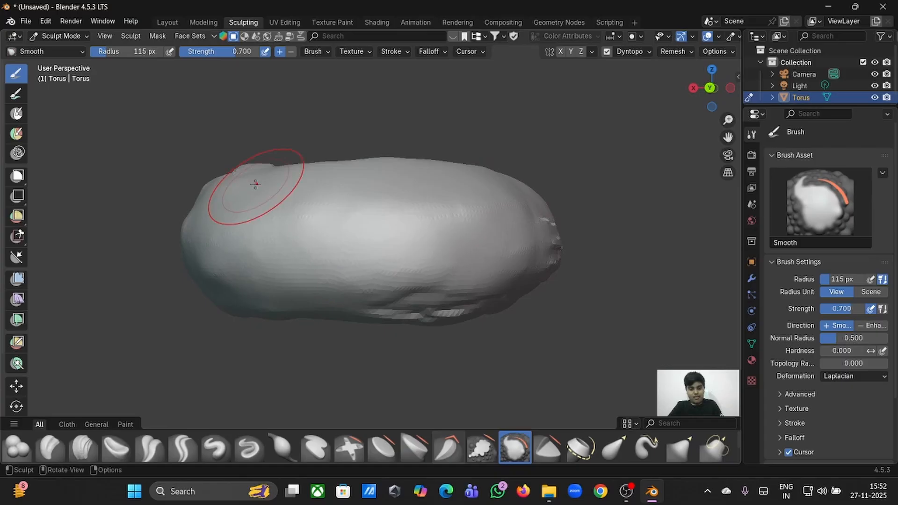
Smooth the lower outer side and the adjoining underside of the donut.
{"action": "middle_click_drag", "start_coordinate": [255, 184], "coordinate": [254, 181]}
{"action": "left_click_drag", "start_coordinate": [262, 238], "coordinate": [516, 253]}
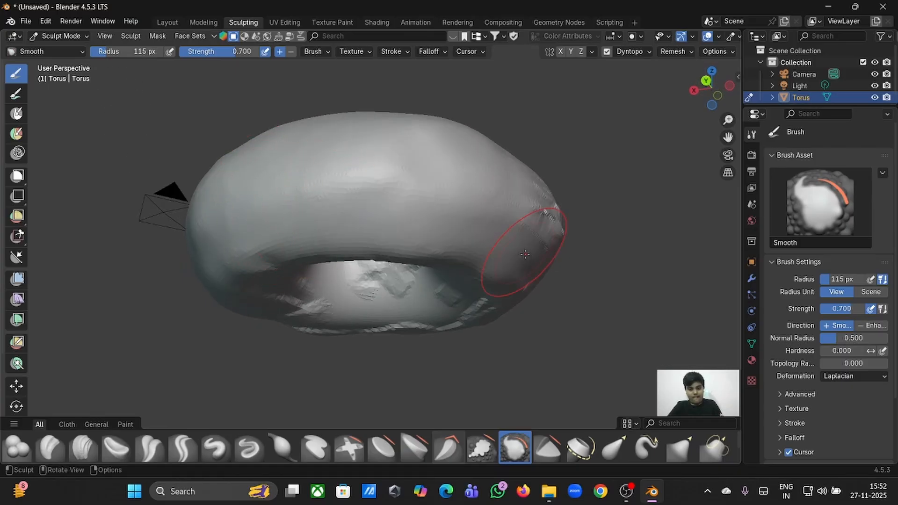
{"action": "middle_click_drag", "start_coordinate": [525, 254], "coordinate": [531, 270]}
{"action": "mouse_move", "coordinate": [336, 199]}
{"action": "left_mouse_down"}
{"action": "mouse_move", "coordinate": [325, 194]}
{"action": "mouse_move", "coordinate": [487, 152]}
{"action": "mouse_move", "coordinate": [319, 143]}
{"action": "left_mouse_up"}
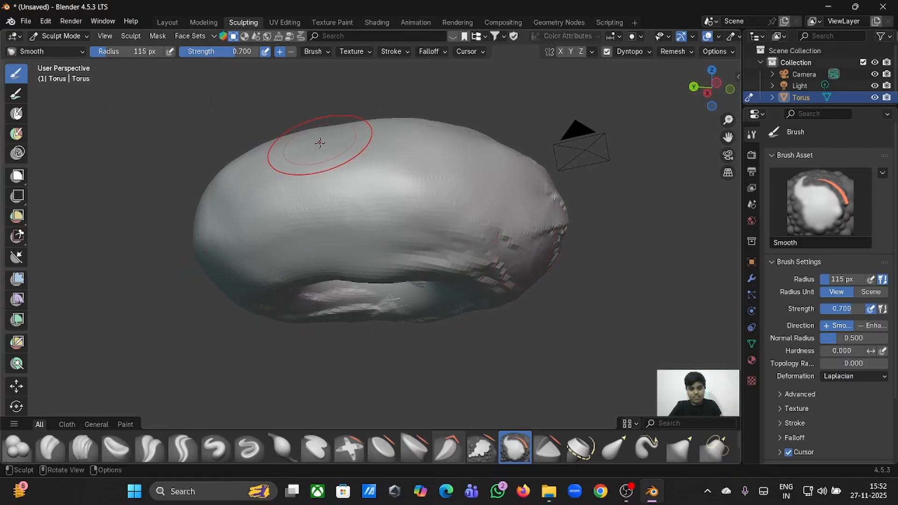
{"action": "mouse_move", "coordinate": [319, 143]}
{"action": "middle_mouse_down"}
{"action": "mouse_move", "coordinate": [323, 159]}
{"action": "mouse_move", "coordinate": [316, 140]}
{"action": "middle_mouse_up"}
Smooth the donut's top surface and the rough strips on the hole's inner wall.
{"action": "mouse_move", "coordinate": [317, 141]}
{"action": "left_mouse_down"}
{"action": "mouse_move", "coordinate": [331, 383]}
{"action": "mouse_move", "coordinate": [233, 217]}
{"action": "mouse_move", "coordinate": [333, 185]}
{"action": "mouse_move", "coordinate": [307, 262]}
{"action": "left_mouse_up"}
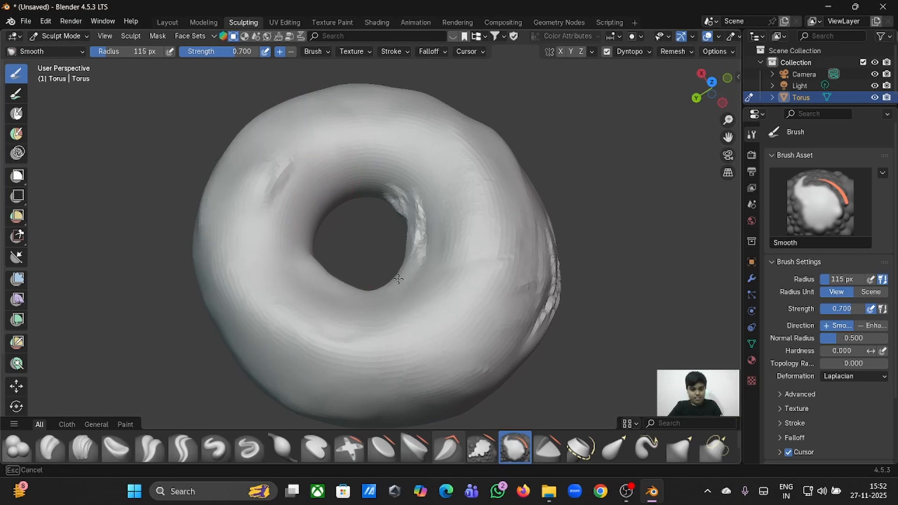
{"action": "left_click_drag", "start_coordinate": [393, 206], "coordinate": [401, 280]}
{"action": "middle_click_drag", "start_coordinate": [401, 281], "coordinate": [409, 247]}
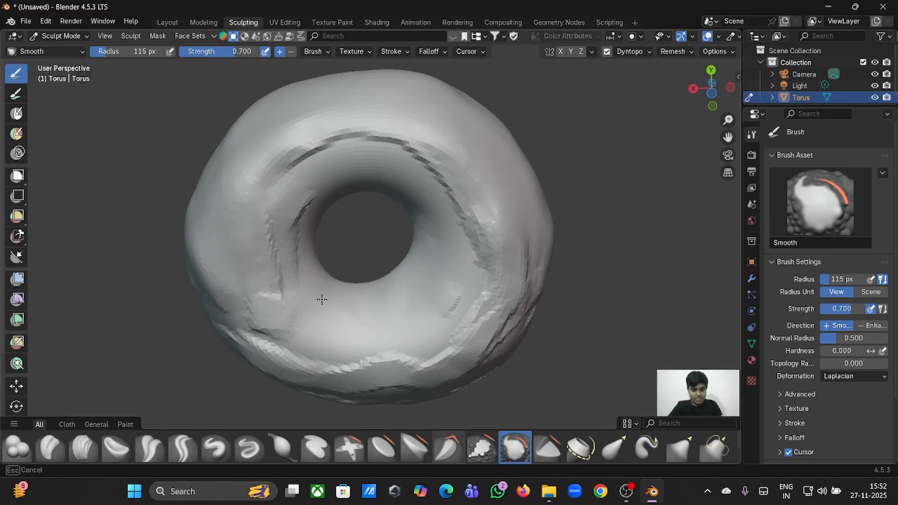
Smooth the rough strips around the hole on the underside and the last jagged patches on the outer side.
{"action": "mouse_move", "coordinate": [321, 299]}
{"action": "left_mouse_down"}
{"action": "mouse_move", "coordinate": [472, 313]}
{"action": "mouse_move", "coordinate": [372, 346]}
{"action": "mouse_move", "coordinate": [247, 229]}
{"action": "mouse_move", "coordinate": [299, 326]}
{"action": "mouse_move", "coordinate": [317, 164]}
{"action": "mouse_move", "coordinate": [454, 201]}
{"action": "mouse_move", "coordinate": [483, 299]}
{"action": "mouse_move", "coordinate": [234, 294]}
{"action": "mouse_move", "coordinate": [363, 396]}
{"action": "left_mouse_up"}
{"action": "middle_click_drag", "start_coordinate": [420, 410], "coordinate": [421, 328]}
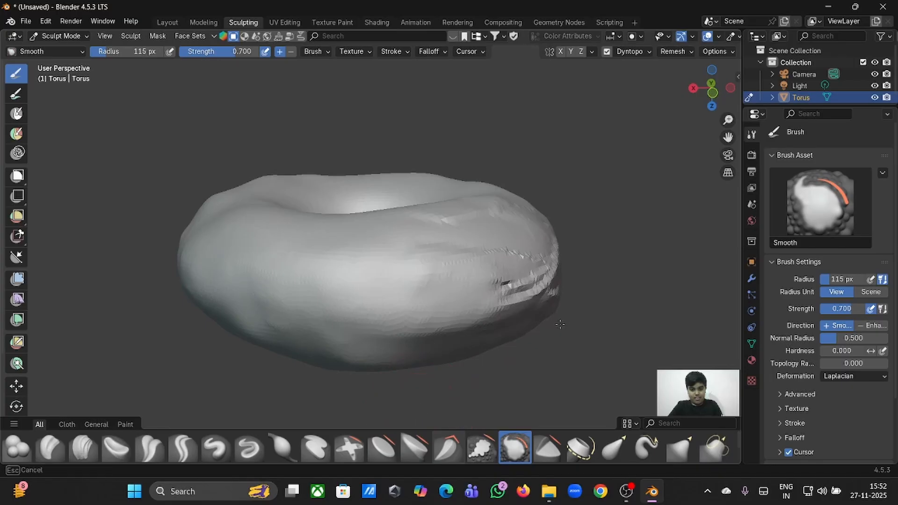
{"action": "middle_click_drag", "start_coordinate": [351, 334], "coordinate": [318, 317]}
{"action": "left_click_drag", "start_coordinate": [401, 256], "coordinate": [473, 239]}
{"action": "left_click_drag", "start_coordinate": [475, 236], "coordinate": [375, 205]}
{"action": "middle_click_drag", "start_coordinate": [495, 188], "coordinate": [530, 193]}
{"action": "middle_click_drag", "start_coordinate": [187, 237], "coordinate": [357, 274]}
{"action": "middle_click_drag", "start_coordinate": [410, 367], "coordinate": [360, 302]}
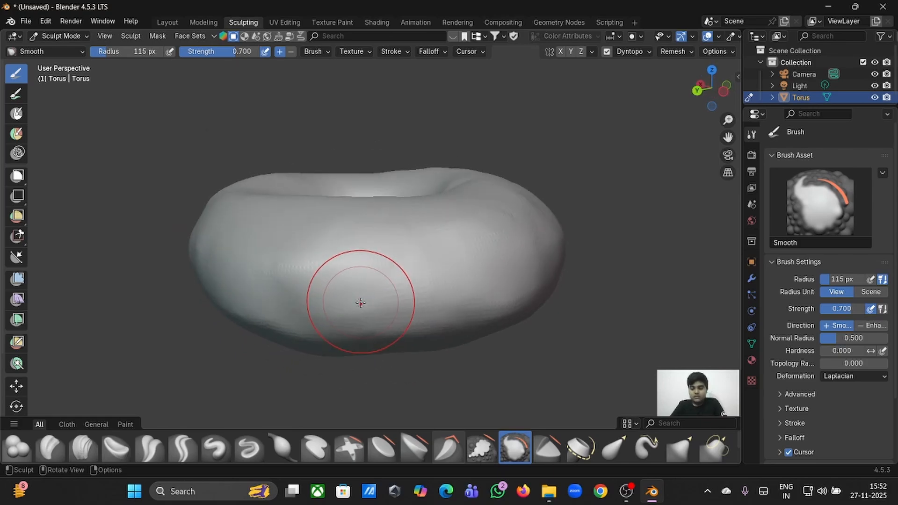
Smooth the faint leftover ridges on the outer side and inspect the donut's surface from all around.
{"action": "middle_click_drag", "start_coordinate": [360, 303], "coordinate": [360, 303]}
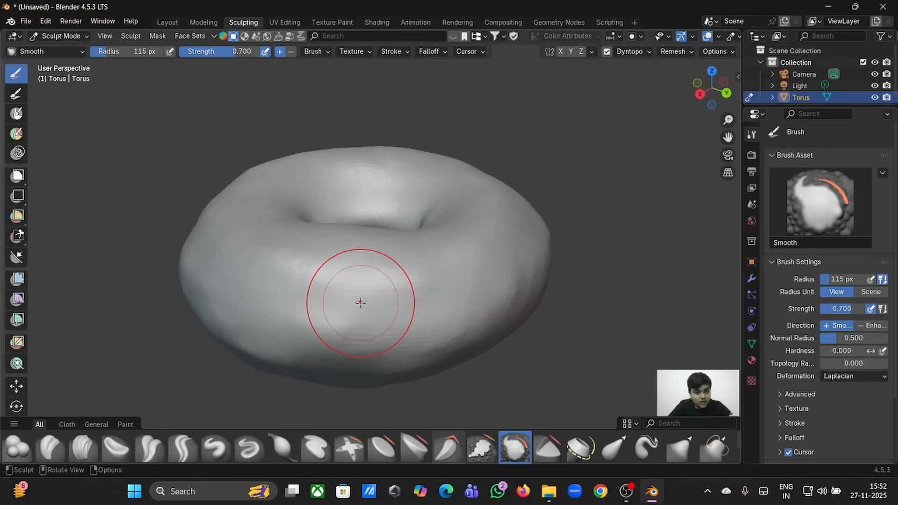
{"action": "middle_click_drag", "start_coordinate": [473, 301], "coordinate": [423, 351]}
{"action": "scroll", "coordinate": [425, 352], "scroll_direction": "up", "scroll_amount": 3}
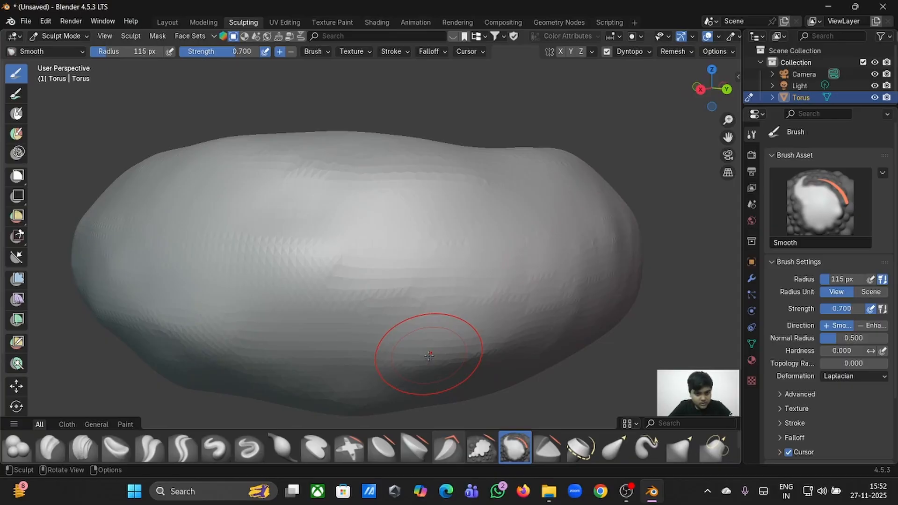
{"action": "mouse_move", "coordinate": [355, 302]}
{"action": "left_mouse_down"}
{"action": "mouse_move", "coordinate": [409, 294]}
{"action": "mouse_move", "coordinate": [353, 292]}
{"action": "left_mouse_up"}
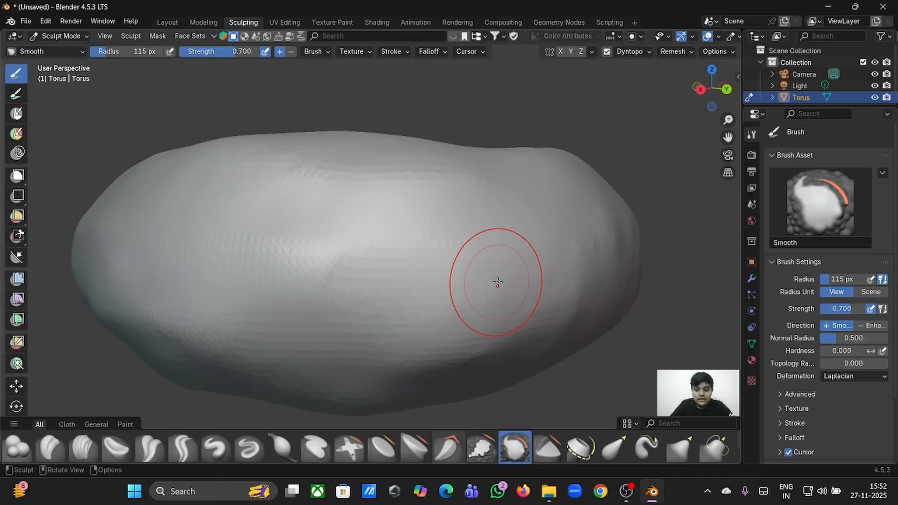
{"action": "middle_click_drag", "start_coordinate": [497, 282], "coordinate": [472, 272]}
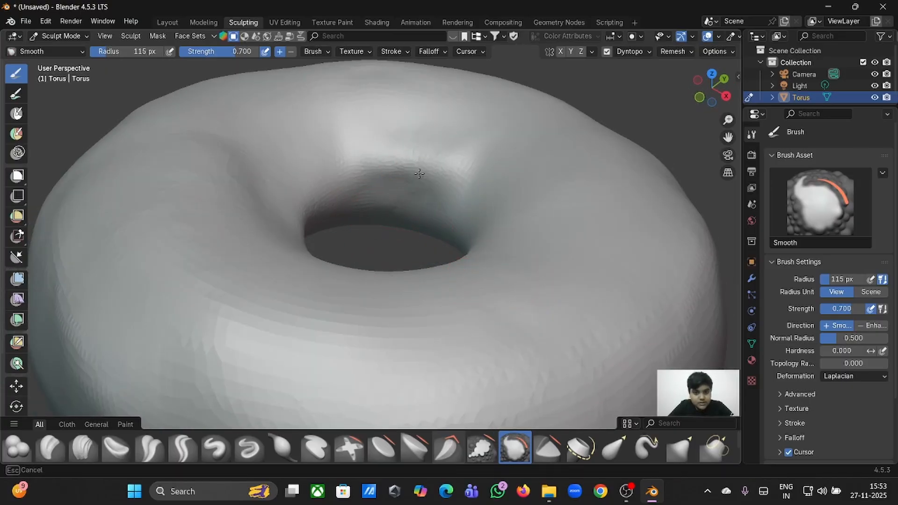
{"action": "middle_click_drag", "start_coordinate": [418, 174], "coordinate": [419, 173]}
{"action": "scroll", "coordinate": [367, 158], "scroll_direction": "down", "scroll_amount": 5}
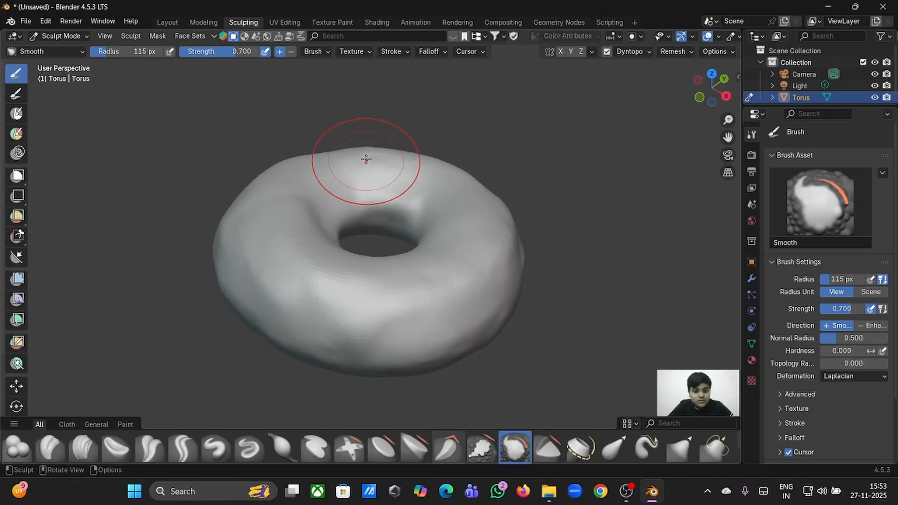
{"action": "middle_click_drag", "start_coordinate": [367, 158], "coordinate": [367, 158]}
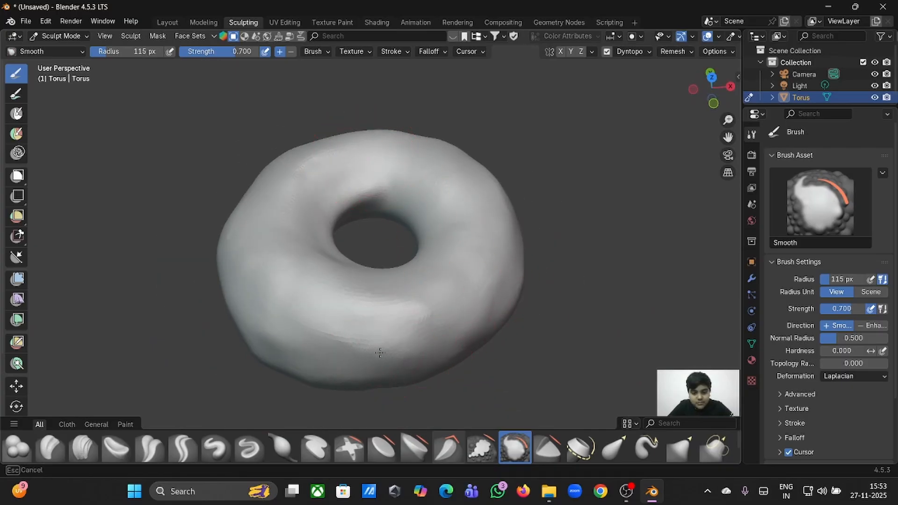
{"action": "middle_click_drag", "start_coordinate": [416, 312], "coordinate": [416, 313]}
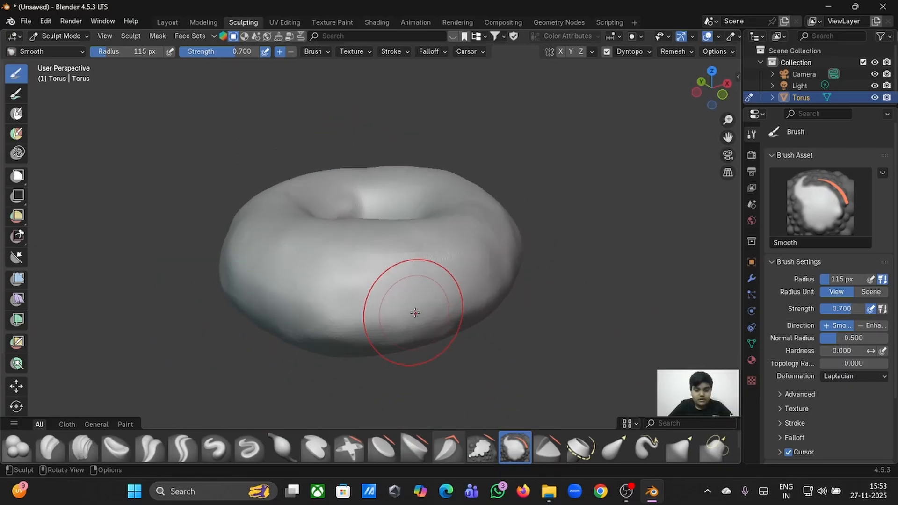
Smooth the donut's lower outer side and the outer part of its top surface.
{"action": "left_click_drag", "start_coordinate": [363, 323], "coordinate": [350, 313]}
{"action": "middle_click_drag", "start_coordinate": [350, 312], "coordinate": [352, 312]}
{"action": "middle_click_drag", "start_coordinate": [441, 356], "coordinate": [463, 360]}
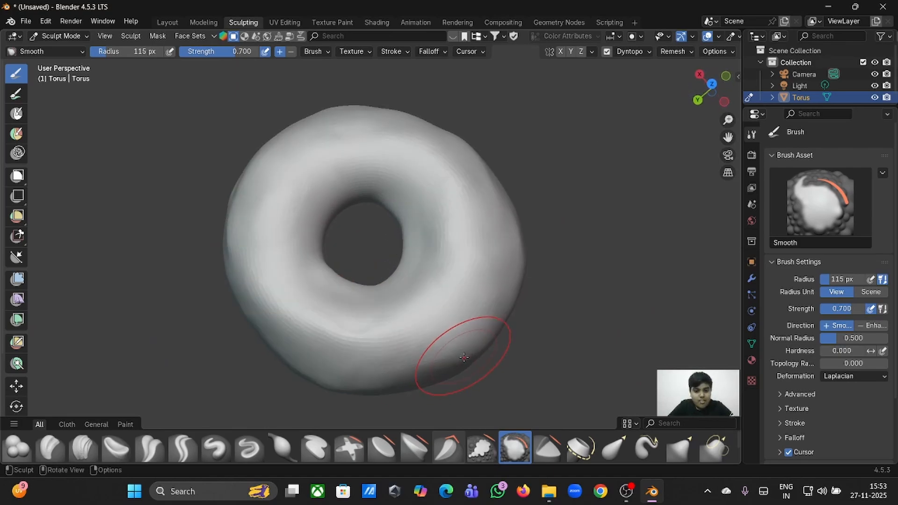
{"action": "left_click_drag", "start_coordinate": [463, 360], "coordinate": [360, 337]}
{"action": "middle_click_drag", "start_coordinate": [361, 337], "coordinate": [374, 339]}
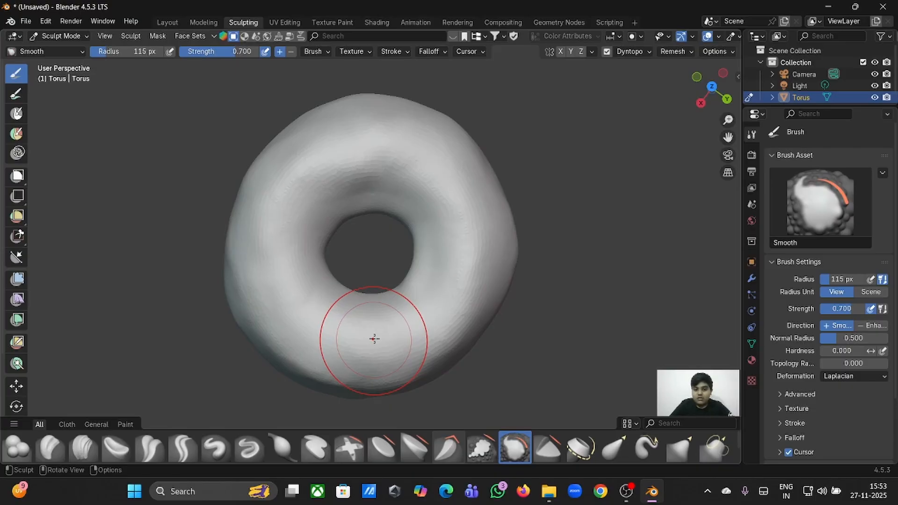
Smooth the remaining unevenness along the middle and lower outer side of the donut.
{"action": "middle_click_drag", "start_coordinate": [374, 339], "coordinate": [371, 330]}
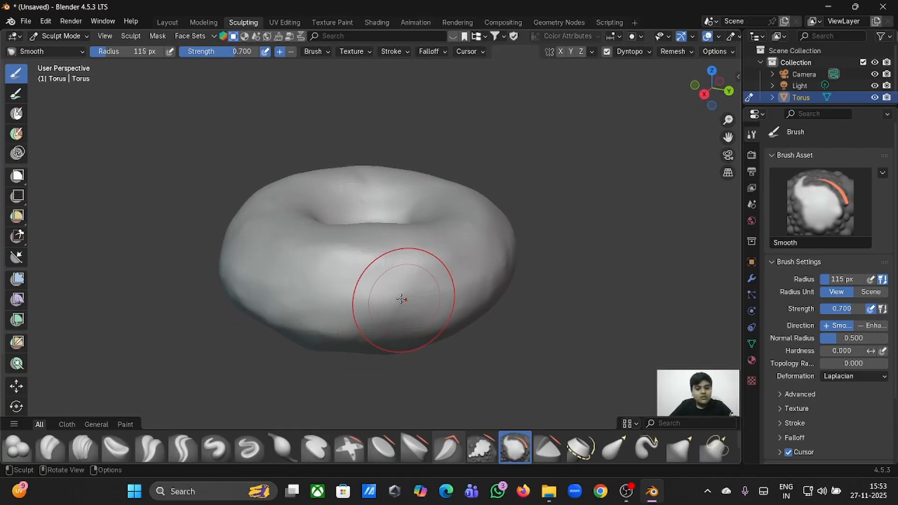
{"action": "left_click_drag", "start_coordinate": [401, 299], "coordinate": [305, 332]}
{"action": "middle_click_drag", "start_coordinate": [227, 309], "coordinate": [337, 302]}
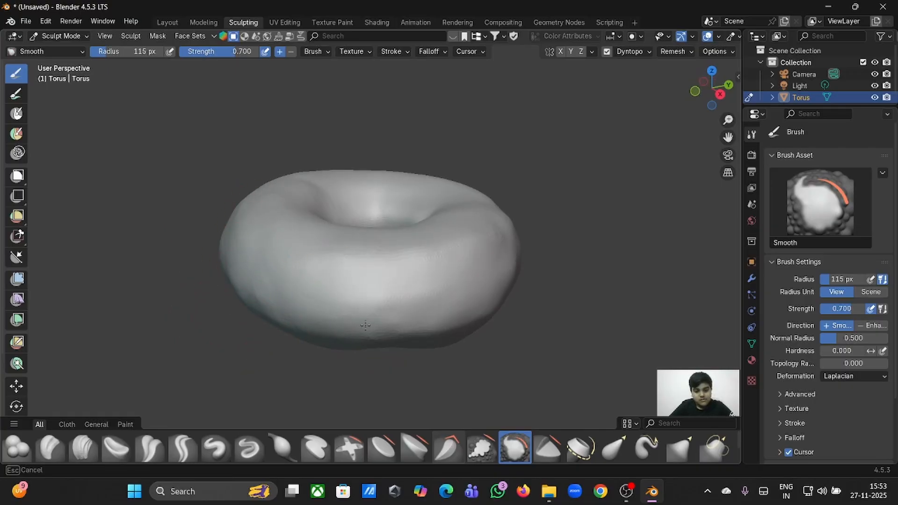
{"action": "mouse_move", "coordinate": [365, 326]}
{"action": "left_mouse_down"}
{"action": "mouse_move", "coordinate": [380, 320]}
{"action": "mouse_move", "coordinate": [357, 321]}
{"action": "left_mouse_up"}
{"action": "middle_click_drag", "start_coordinate": [356, 320], "coordinate": [395, 302]}
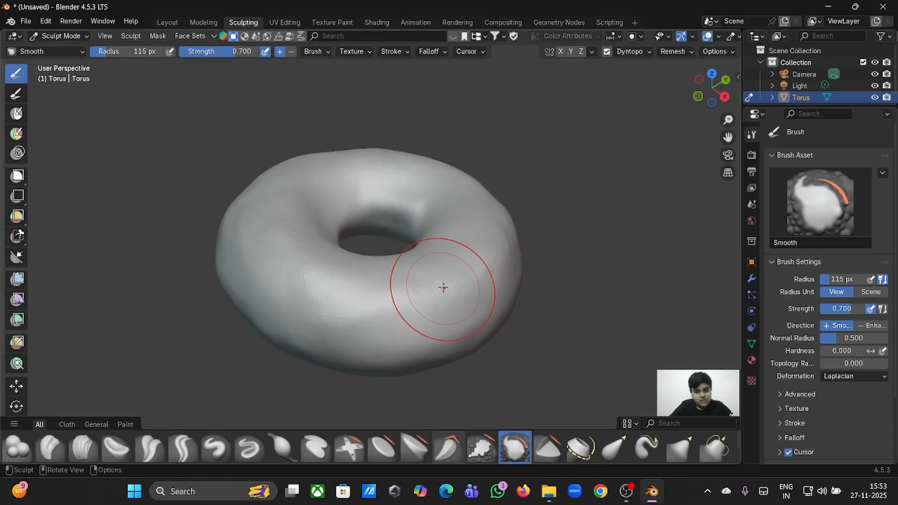
Smooth the donut's underside on both sides of the hole.
{"action": "middle_click_drag", "start_coordinate": [312, 249], "coordinate": [349, 133]}
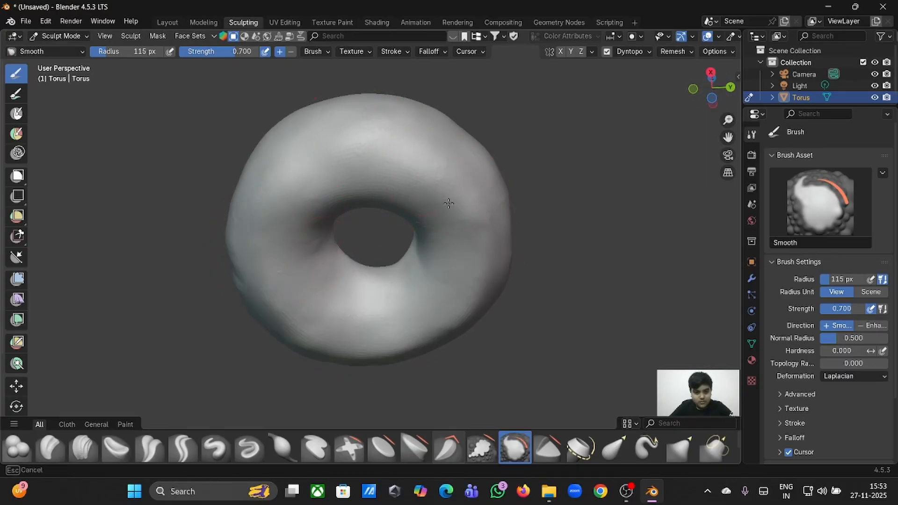
{"action": "left_click_drag", "start_coordinate": [284, 241], "coordinate": [464, 201]}
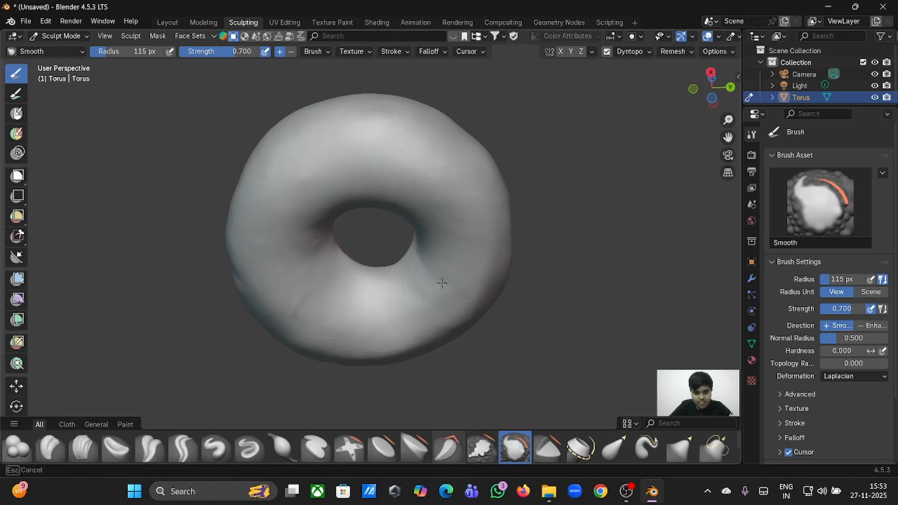
{"action": "left_click_drag", "start_coordinate": [442, 283], "coordinate": [437, 285]}
{"action": "mouse_move", "coordinate": [351, 301]}
{"action": "middle_mouse_down"}
{"action": "mouse_move", "coordinate": [351, 241]}
{"action": "mouse_move", "coordinate": [351, 300]}
{"action": "middle_mouse_up"}
Return to the Layout workspace, put the torus into Edit Mode and deselect all its vertices.
{"action": "left_click", "coordinate": [170, 23]}
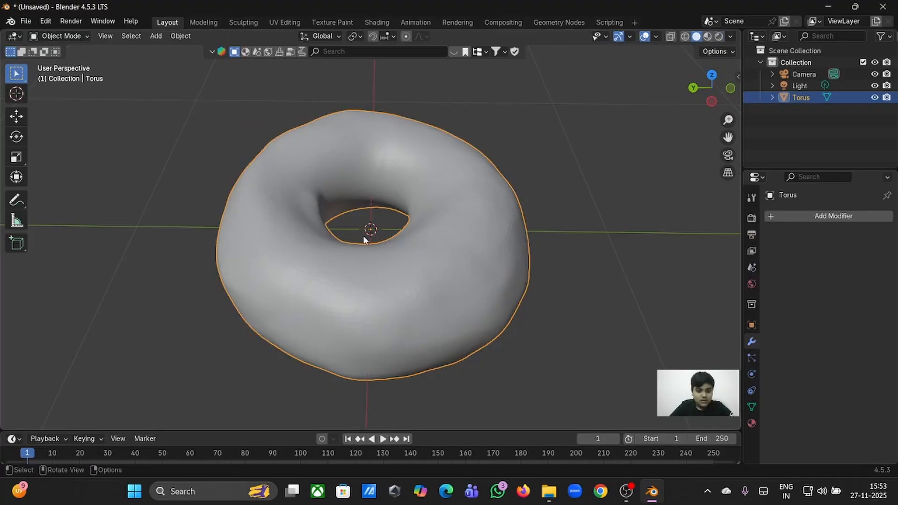
{"action": "middle_click_drag", "start_coordinate": [365, 240], "coordinate": [344, 235]}
{"action": "middle_click_drag", "start_coordinate": [713, 318], "coordinate": [517, 276]}
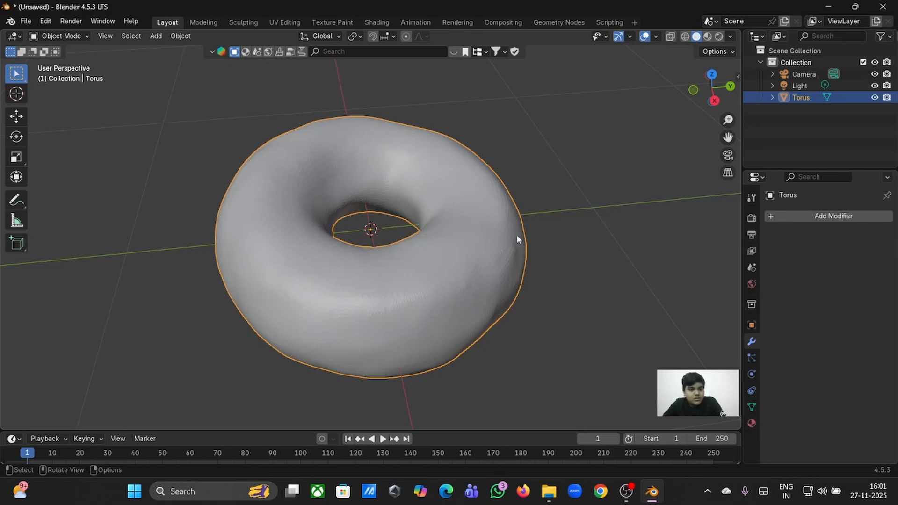
{"action": "key", "text": "Tab"}
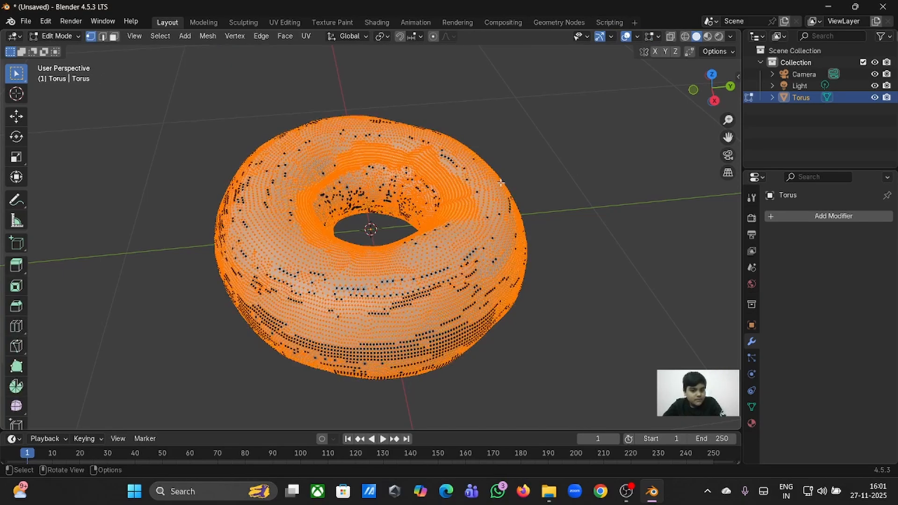
{"action": "left_click", "coordinate": [76, 34]}
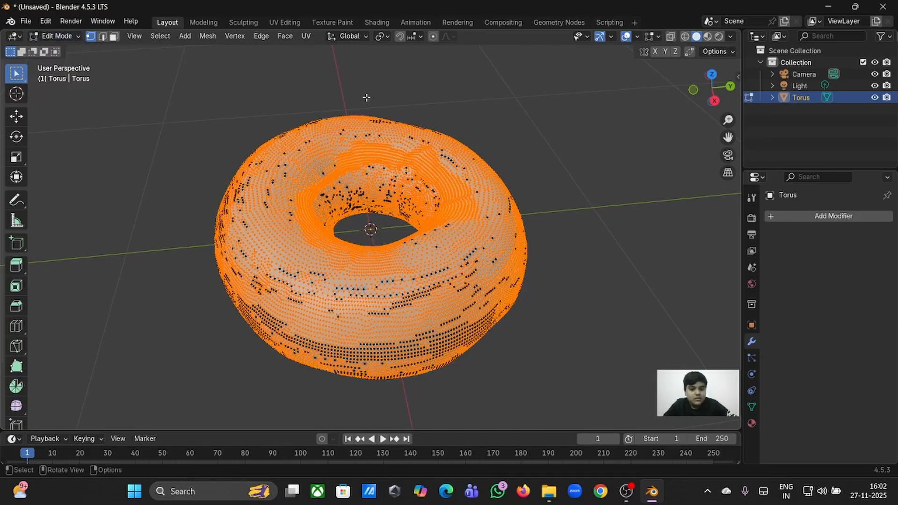
{"action": "scroll", "coordinate": [541, 159], "scroll_direction": "up", "scroll_amount": 6}
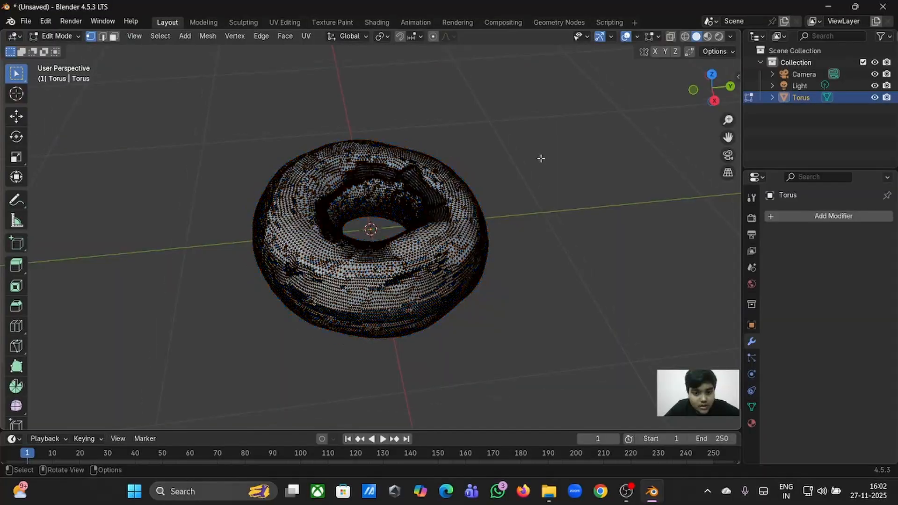
Inspect the mesh around the hole and outer side, and box-select a horizontal band of vertices on the upper outer side.
{"action": "scroll", "coordinate": [541, 158], "scroll_direction": "up", "scroll_amount": 10}
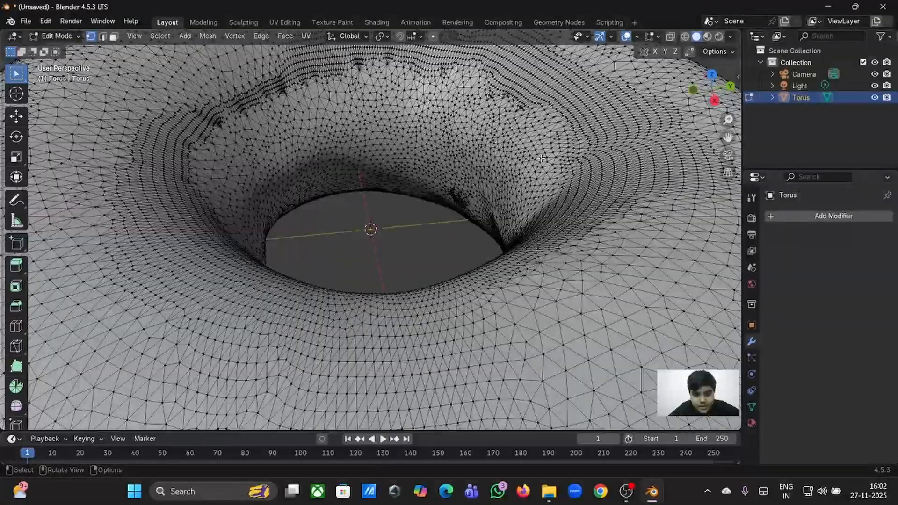
{"action": "scroll", "coordinate": [541, 158], "scroll_direction": "down", "scroll_amount": 8}
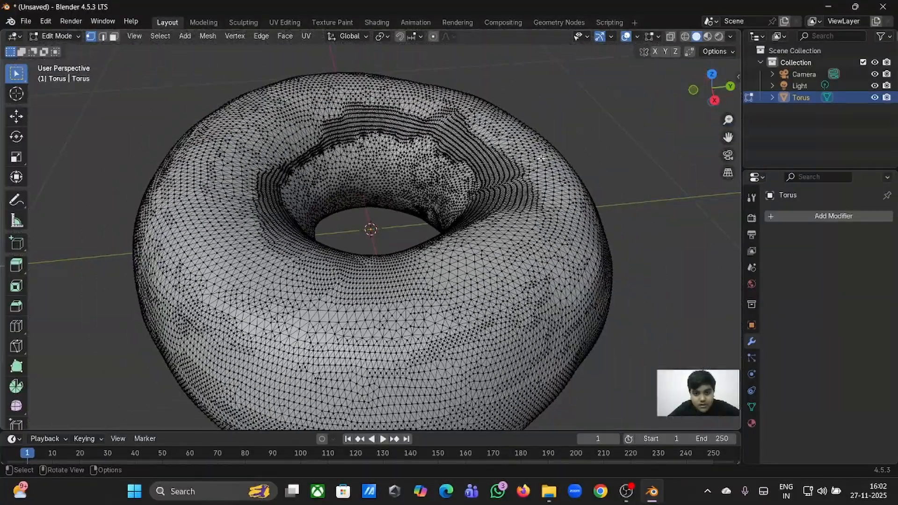
{"action": "middle_click_drag", "start_coordinate": [541, 158], "coordinate": [541, 140]}
{"action": "scroll", "coordinate": [541, 159], "scroll_direction": "up", "scroll_amount": 8}
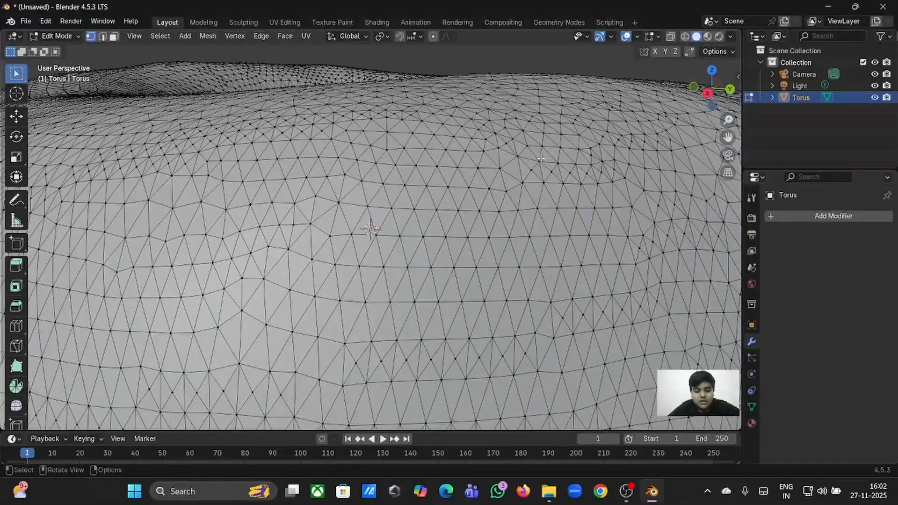
{"action": "scroll", "coordinate": [540, 159], "scroll_direction": "down", "scroll_amount": 8}
{"action": "middle_click_drag", "start_coordinate": [541, 159], "coordinate": [536, 182]}
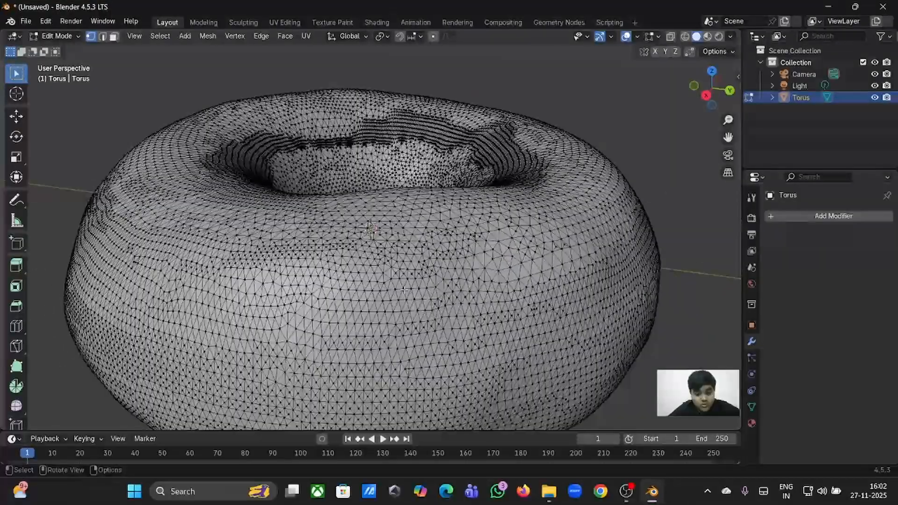
{"action": "key", "text": "b"}
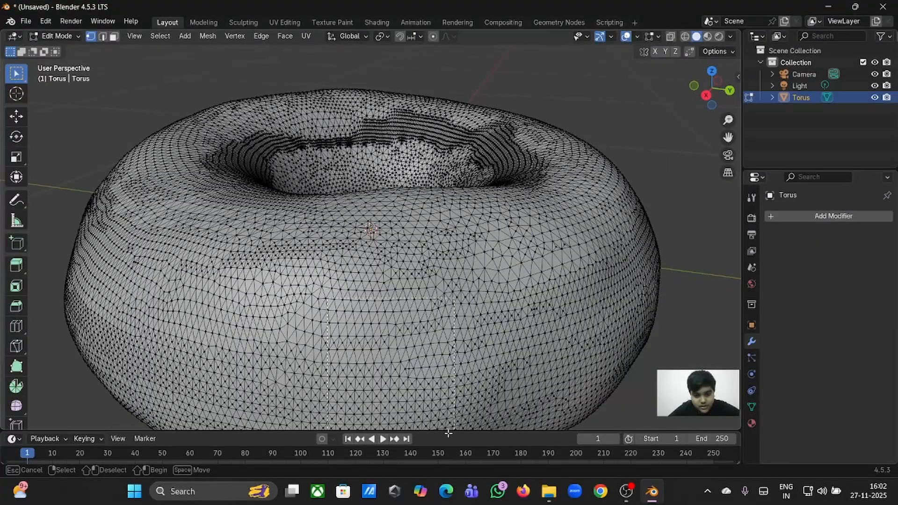
{"action": "left_click_drag", "start_coordinate": [632, 257], "coordinate": [628, 253]}
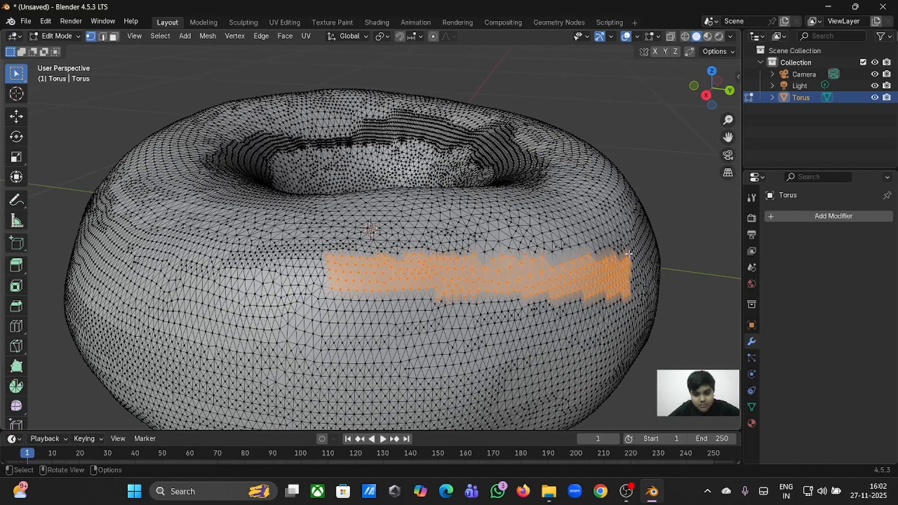
Try to pull the selected vertices out along the global Y axis by about 0.18 m without proportional editing, and undo the moves.
{"action": "scroll", "coordinate": [628, 253], "scroll_direction": "down", "scroll_amount": 2}
{"action": "middle_click_drag", "start_coordinate": [628, 252], "coordinate": [627, 250]}
{"action": "left_click_drag", "start_coordinate": [215, 211], "coordinate": [607, 256]}
{"action": "middle_click_drag", "start_coordinate": [565, 252], "coordinate": [564, 247]}
{"action": "key", "text": "g"}
{"action": "key", "text": "y"}
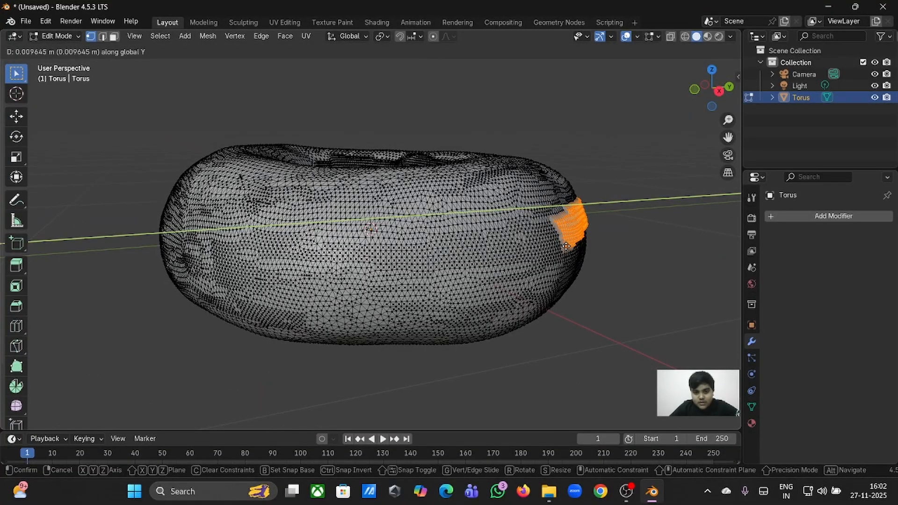
{"action": "left_click", "coordinate": [565, 247]}
{"action": "key", "text": "ctrl+z"}
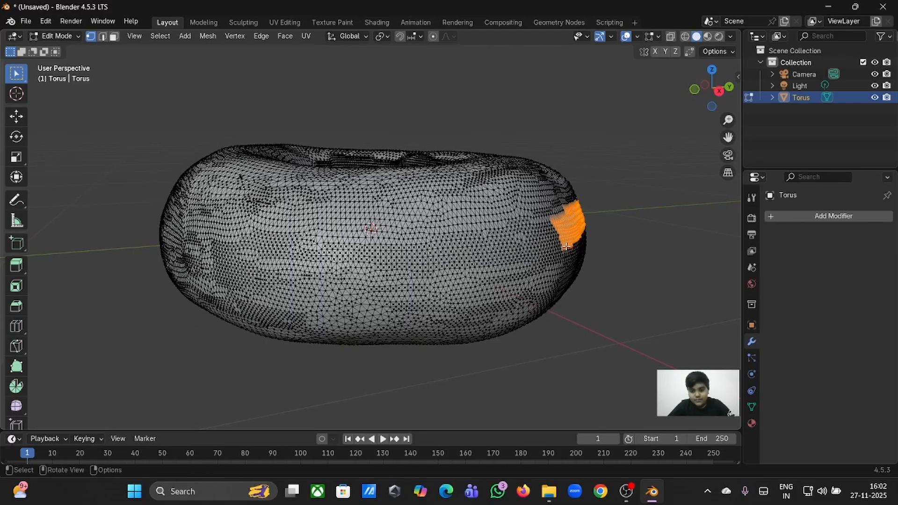
{"action": "key", "text": "g"}
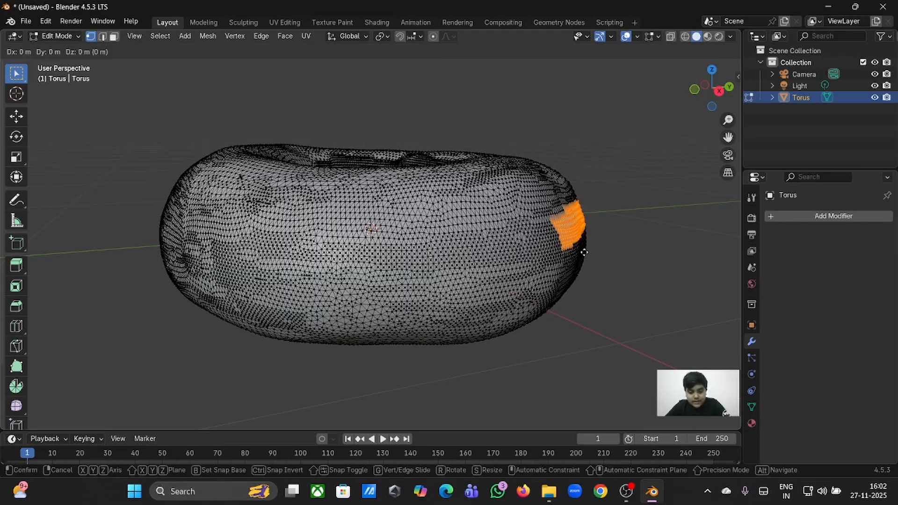
{"action": "key", "text": "y"}
{"action": "left_click", "coordinate": [627, 247]}
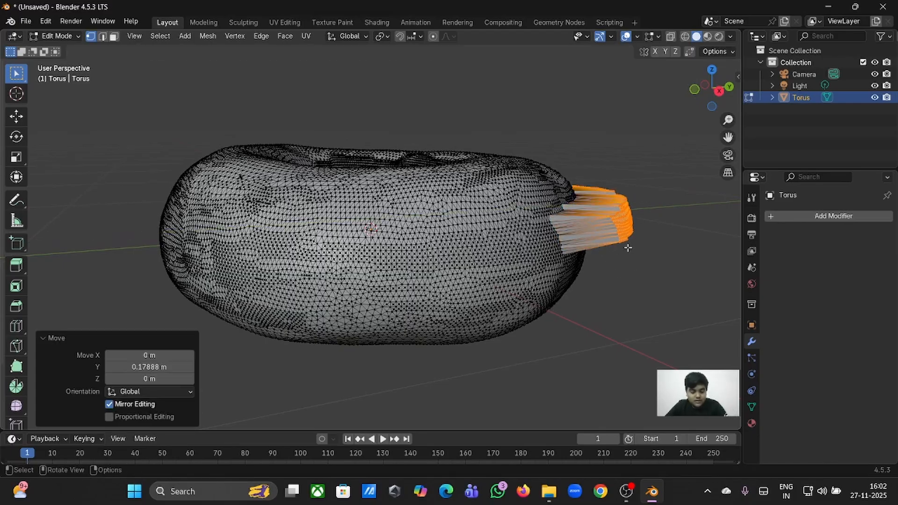
{"action": "key", "text": "ctrl+z"}
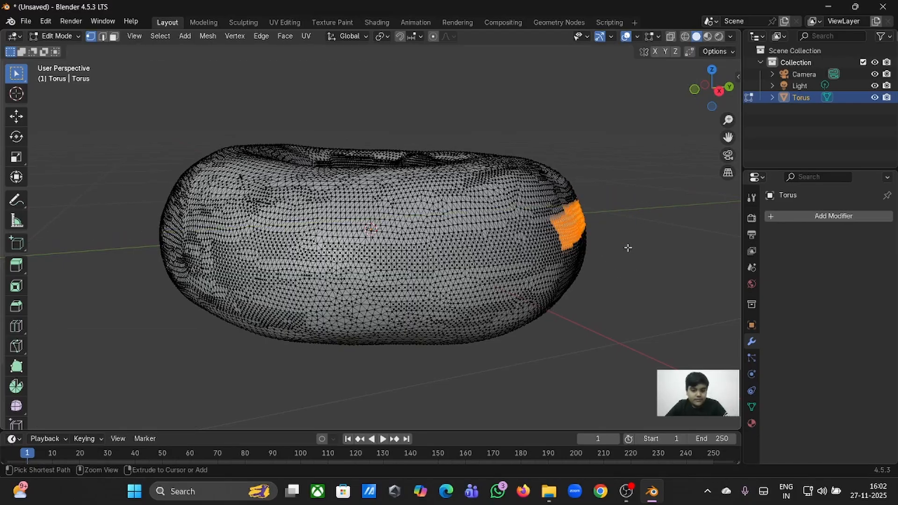
Enable proportional editing and move the selected vertices about 0.05 m along global Y with a proportional size of about 0.289 m.
{"action": "left_click", "coordinate": [435, 37]}
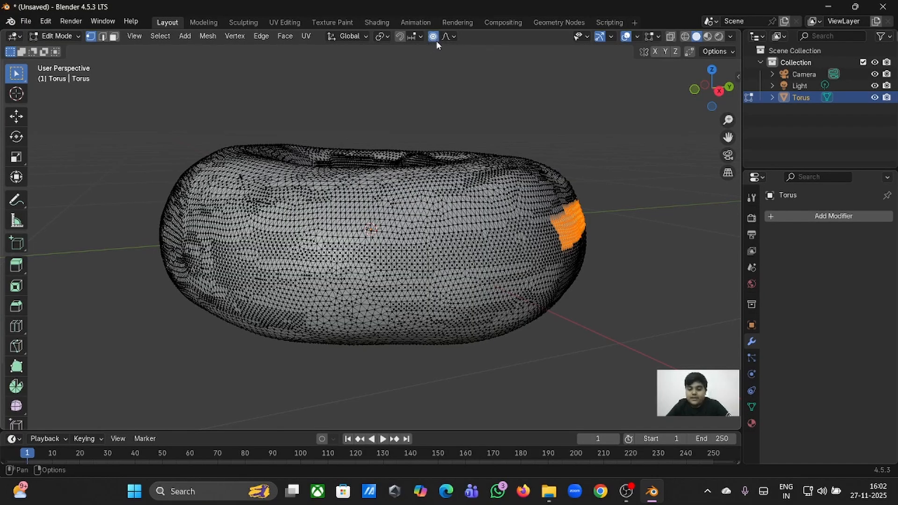
{"action": "key", "text": "g"}
{"action": "key", "text": "y"}
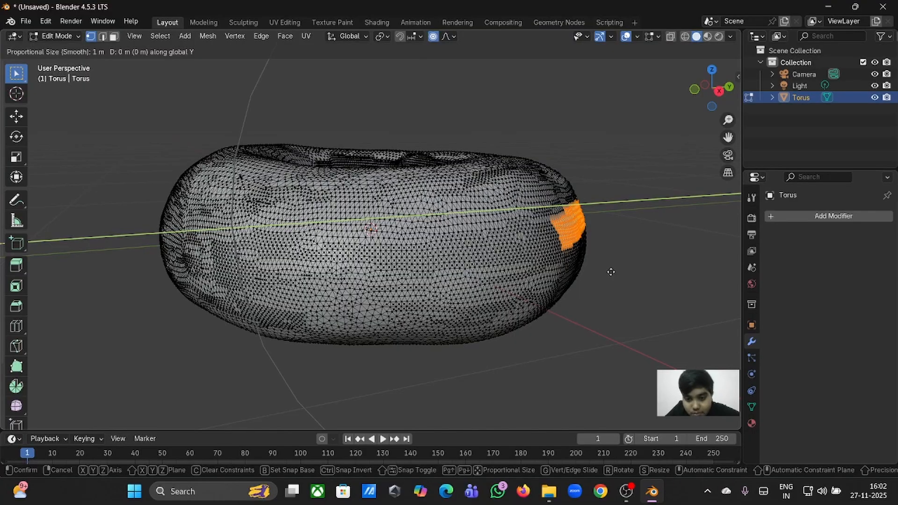
{"action": "scroll", "coordinate": [623, 271], "scroll_direction": "up", "scroll_amount": 20}
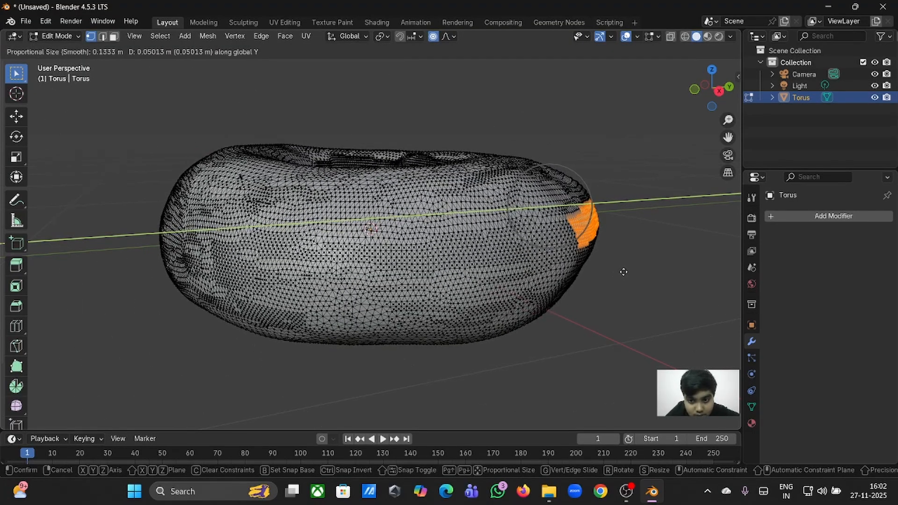
{"action": "scroll", "coordinate": [623, 271], "scroll_direction": "down", "scroll_amount": 9}
{"action": "left_click", "coordinate": [623, 272]}
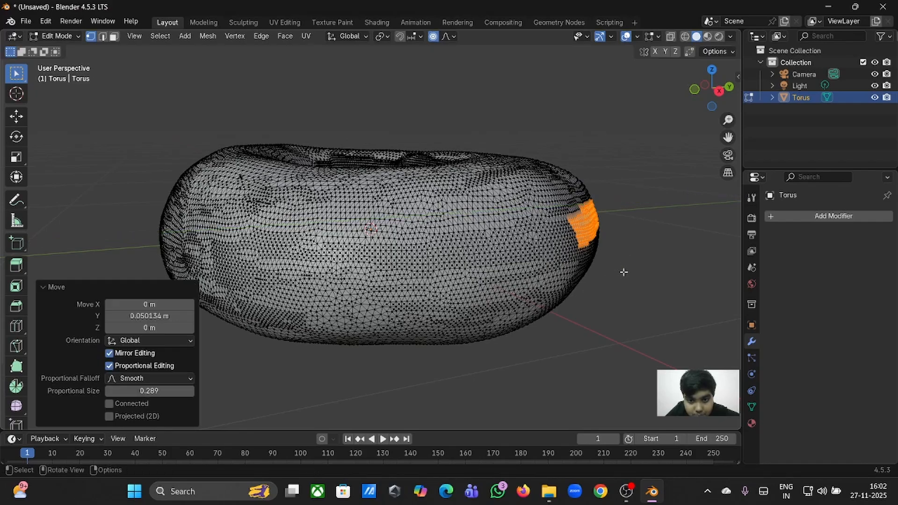
Return to Object Mode and examine the donut's shape from above and from several sides.
{"action": "key", "text": "KP_7"}
{"action": "key", "text": "Tab"}
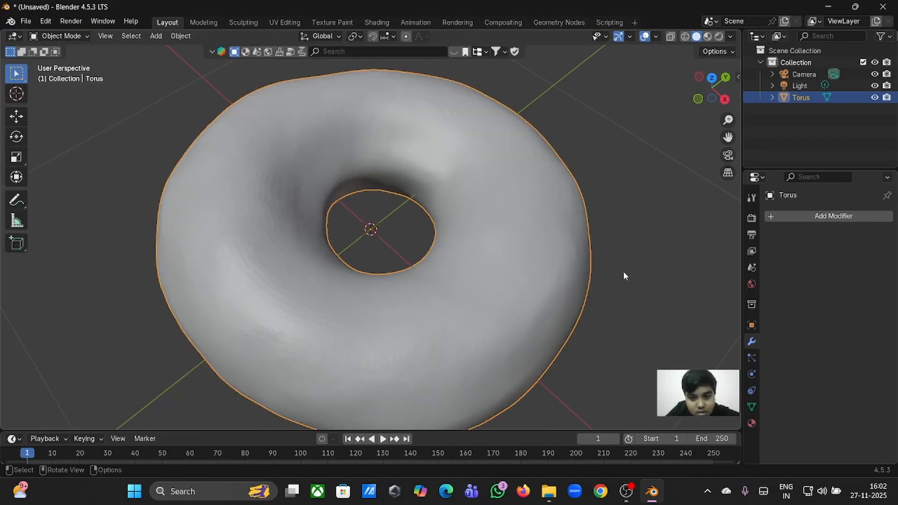
{"action": "scroll", "coordinate": [622, 271], "scroll_direction": "down", "scroll_amount": 5}
{"action": "scroll", "coordinate": [623, 270], "scroll_direction": "down", "scroll_amount": 5}
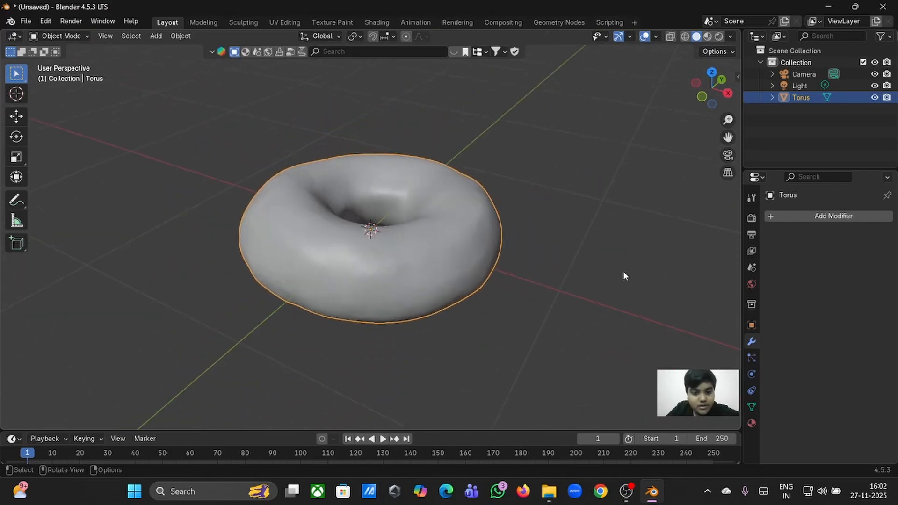
{"action": "scroll", "coordinate": [623, 271], "scroll_direction": "up", "scroll_amount": 5}
{"action": "scroll", "coordinate": [623, 276], "scroll_direction": "down", "scroll_amount": 5}
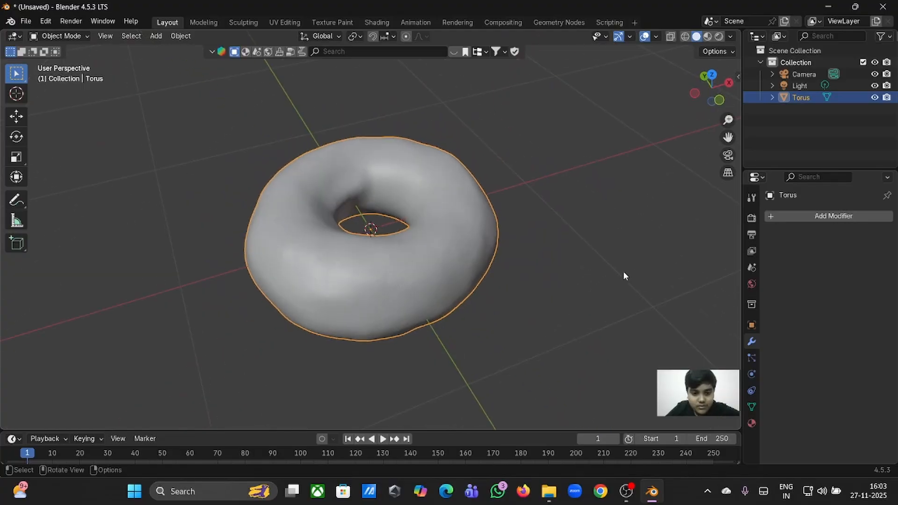
{"action": "scroll", "coordinate": [623, 276], "scroll_direction": "down", "scroll_amount": 4}
{"action": "scroll", "coordinate": [623, 272], "scroll_direction": "up", "scroll_amount": 5}
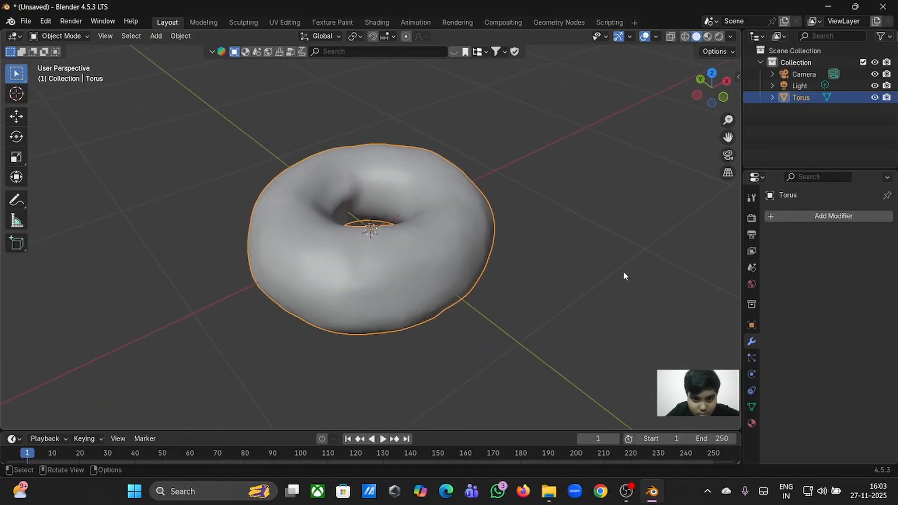
{"action": "scroll", "coordinate": [623, 272], "scroll_direction": "left", "scroll_amount": 3}
{"action": "scroll", "coordinate": [377, 101], "scroll_direction": "down", "scroll_amount": 2}
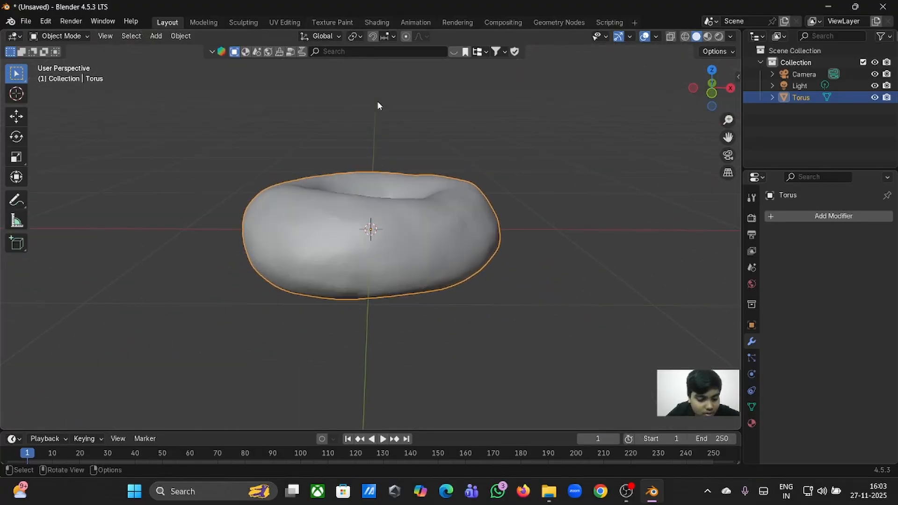
Enter Edit Mode and randomly select the donut's vertices with a ratio of 0.365 and a random seed of 10.
{"action": "key", "text": "Tab"}
{"action": "scroll", "coordinate": [377, 101], "scroll_direction": "right", "scroll_amount": 4}
{"action": "scroll", "coordinate": [378, 101], "scroll_direction": "up", "scroll_amount": 5}
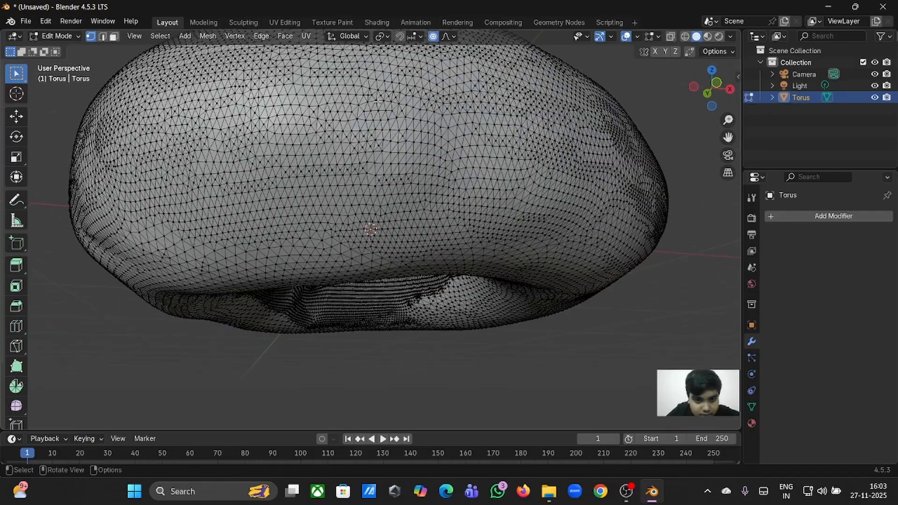
{"action": "scroll", "coordinate": [377, 101], "scroll_direction": "down", "scroll_amount": 5}
{"action": "scroll", "coordinate": [378, 101], "scroll_direction": "right", "scroll_amount": 2}
{"action": "scroll", "coordinate": [377, 101], "scroll_direction": "up", "scroll_amount": 4}
{"action": "scroll", "coordinate": [378, 101], "scroll_direction": "up", "scroll_amount": 2}
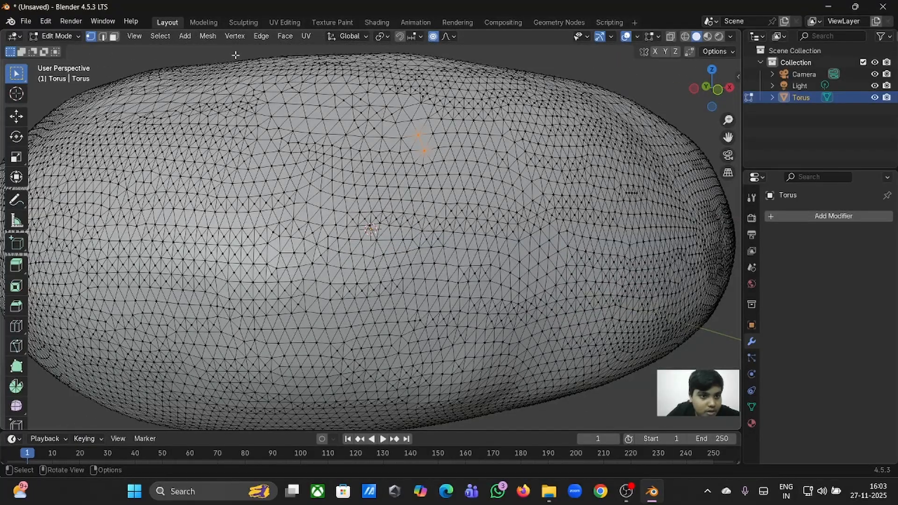
{"action": "left_click", "coordinate": [169, 36]}
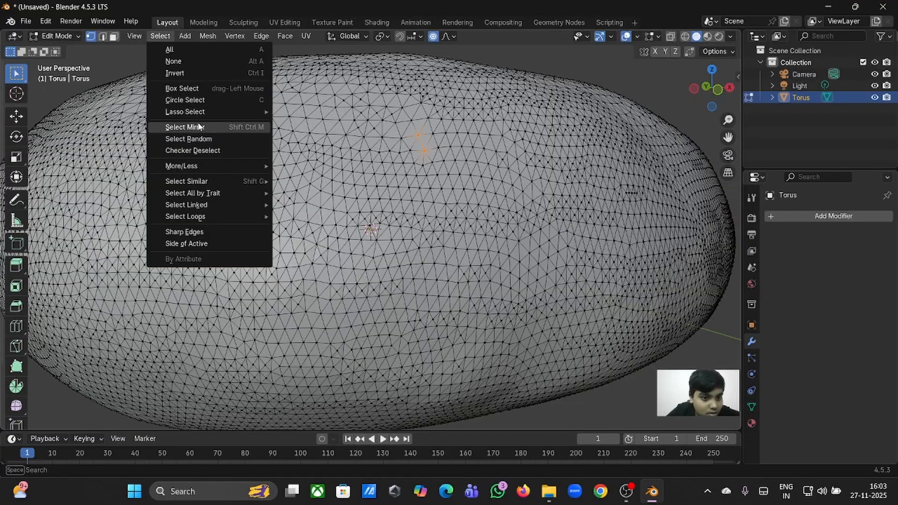
{"action": "left_click", "coordinate": [188, 139]}
{"action": "scroll", "coordinate": [350, 175], "scroll_direction": "down", "scroll_amount": 4}
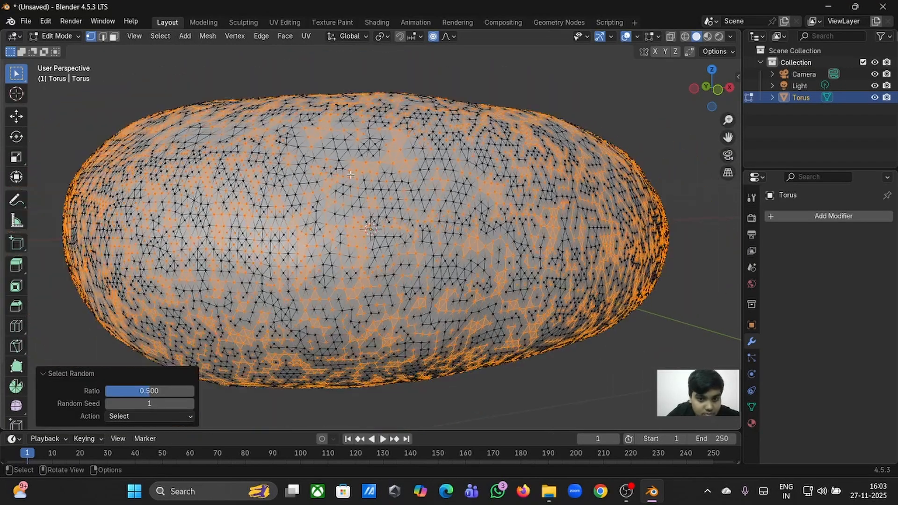
{"action": "middle_click_drag", "start_coordinate": [350, 175], "coordinate": [350, 224]}
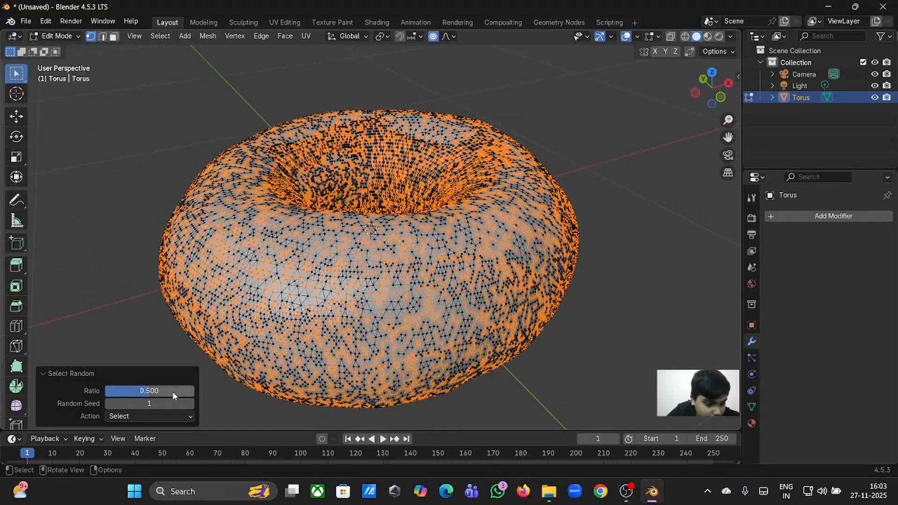
{"action": "left_click_drag", "start_coordinate": [149, 392], "coordinate": [167, 395]}
{"action": "middle_click_drag", "start_coordinate": [389, 322], "coordinate": [614, 330]}
Try to scale the randomly selected vertices by about 1.056 with proportional editing, and undo the scaling.
{"action": "key", "text": "s"}
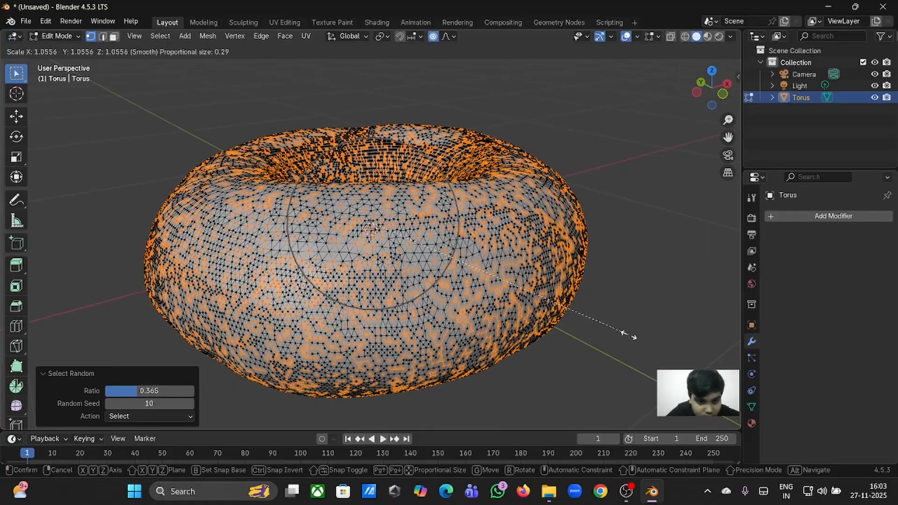
{"action": "left_click", "coordinate": [629, 335]}
{"action": "key", "text": "ctrl+z"}
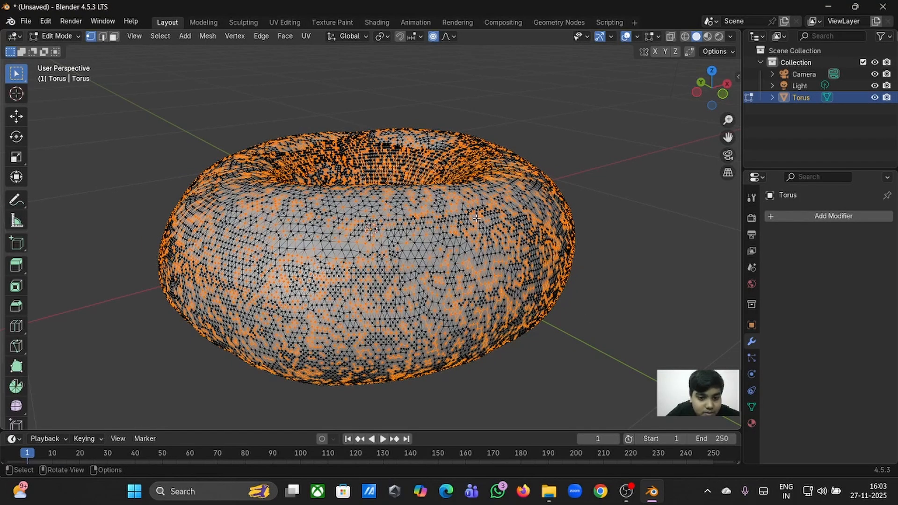
Try to move the randomly selected vertices along the global Y axis with proportional editing.
{"action": "middle_click_drag", "start_coordinate": [472, 218], "coordinate": [476, 218]}
{"action": "key", "text": "g"}
{"action": "key", "text": "y"}
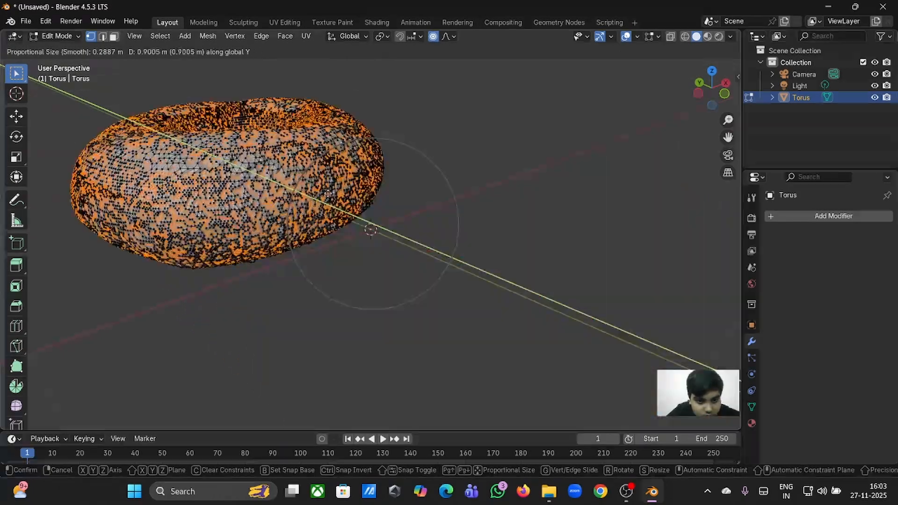
{"action": "left_click", "coordinate": [401, 212]}
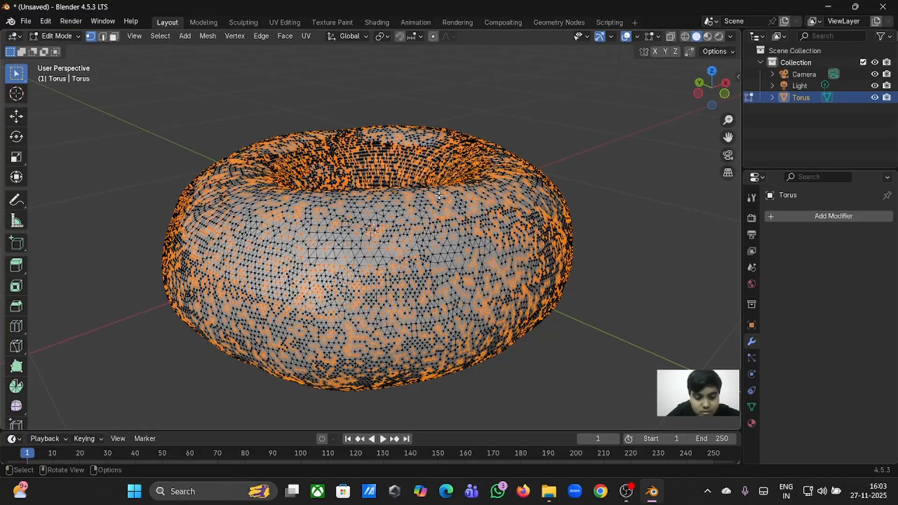
Scale the selected vertices by about 1.007 without proportional editing, and shade the donut smooth in Object Mode.
{"action": "key", "text": "s"}
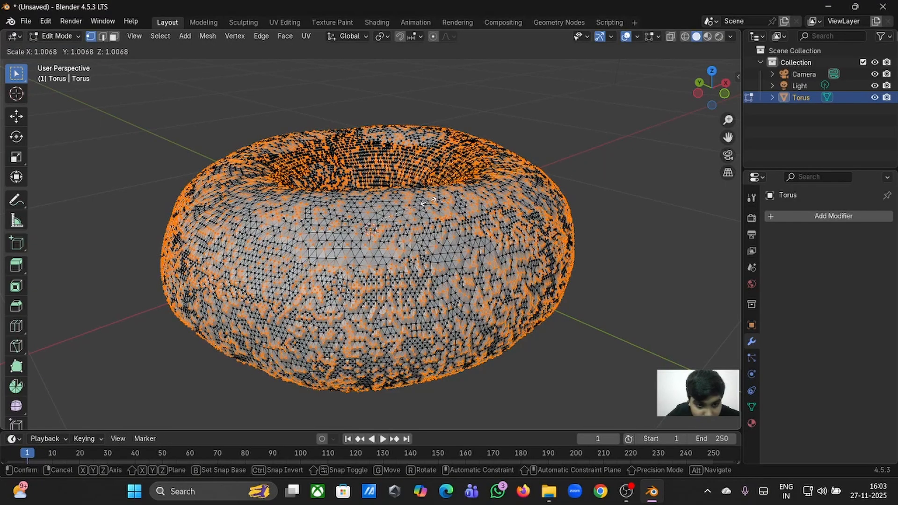
{"action": "left_click", "coordinate": [428, 203]}
{"action": "key", "text": "Tab"}
{"action": "middle_click_drag", "start_coordinate": [428, 201], "coordinate": [429, 204]}
{"action": "right_click", "coordinate": [428, 203]}
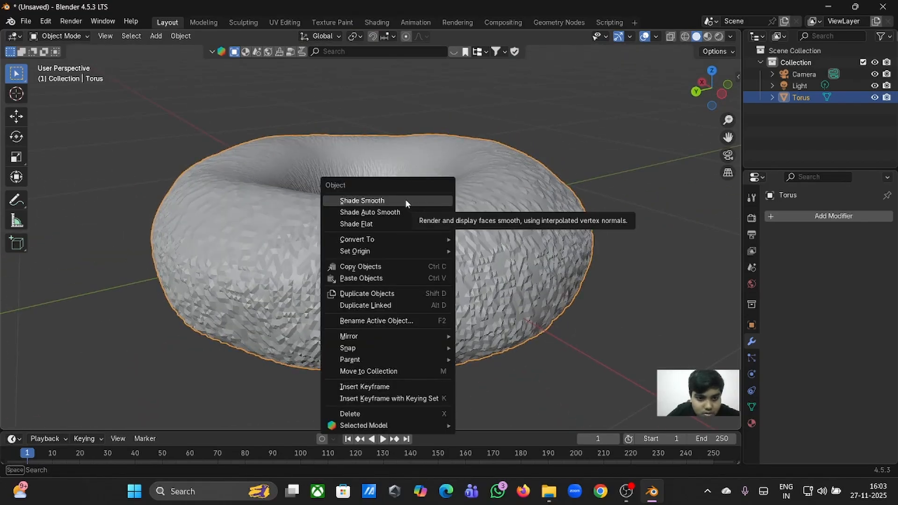
{"action": "left_click", "coordinate": [405, 200]}
{"action": "middle_click_drag", "start_coordinate": [405, 203], "coordinate": [405, 202]}
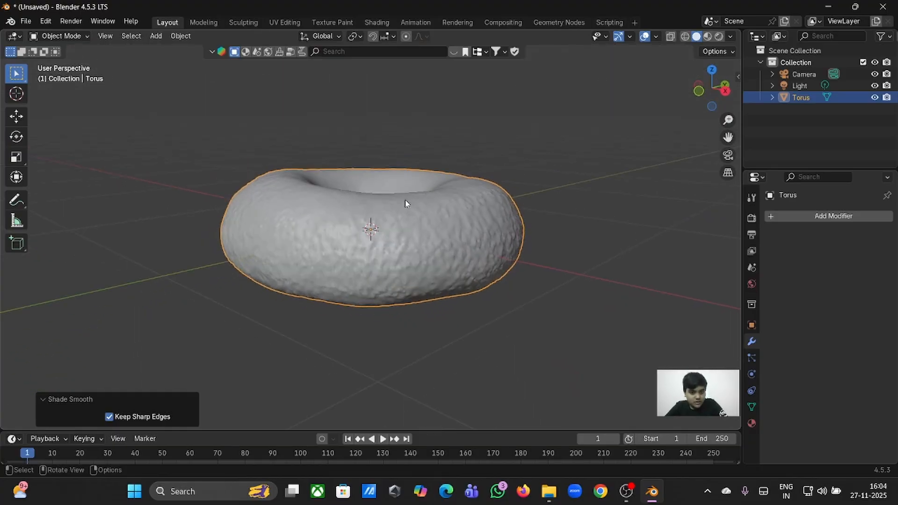
Inspect the roughened outer surface in Edit Mode and undo the scaling of the random vertices.
{"action": "key", "text": "Tab"}
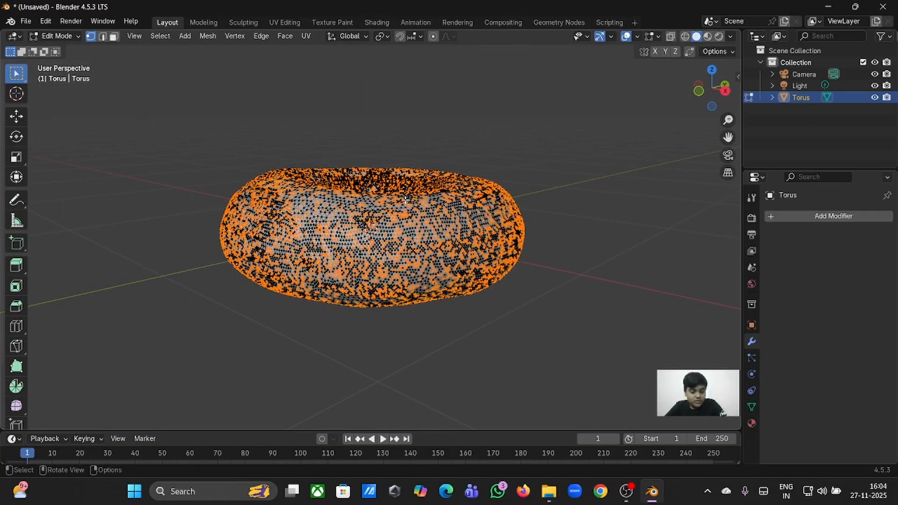
{"action": "middle_click_drag", "start_coordinate": [405, 199], "coordinate": [405, 200]}
{"action": "scroll", "coordinate": [405, 199], "scroll_direction": "up", "scroll_amount": 6}
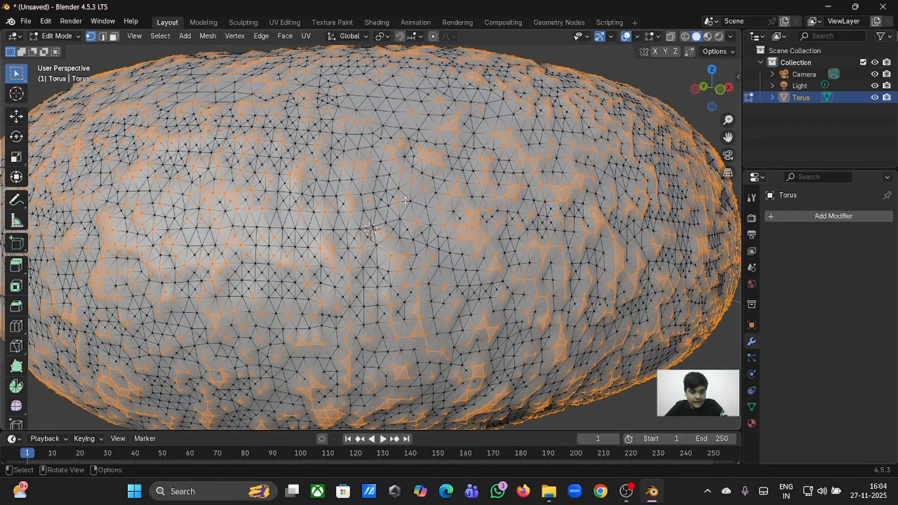
{"action": "scroll", "coordinate": [405, 200], "scroll_direction": "down", "scroll_amount": 5}
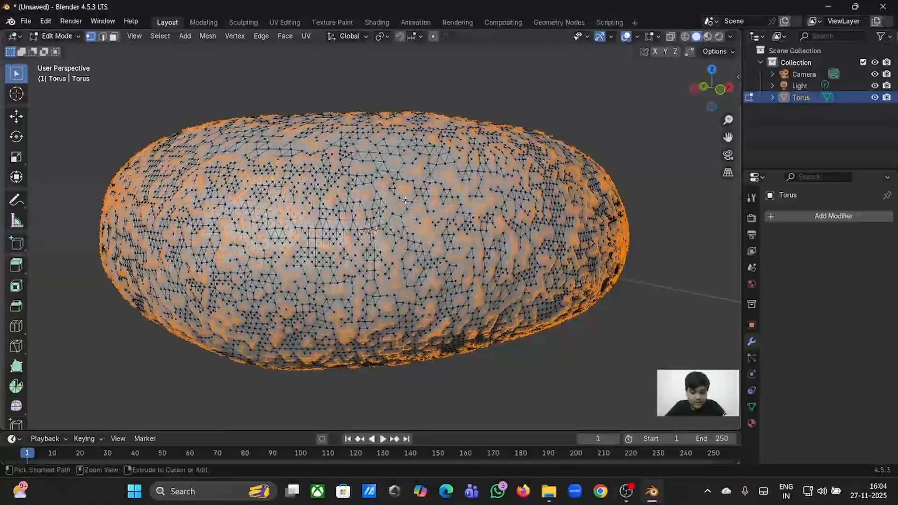
{"action": "key", "text": "Tab"}
{"action": "key", "text": "Tab"}
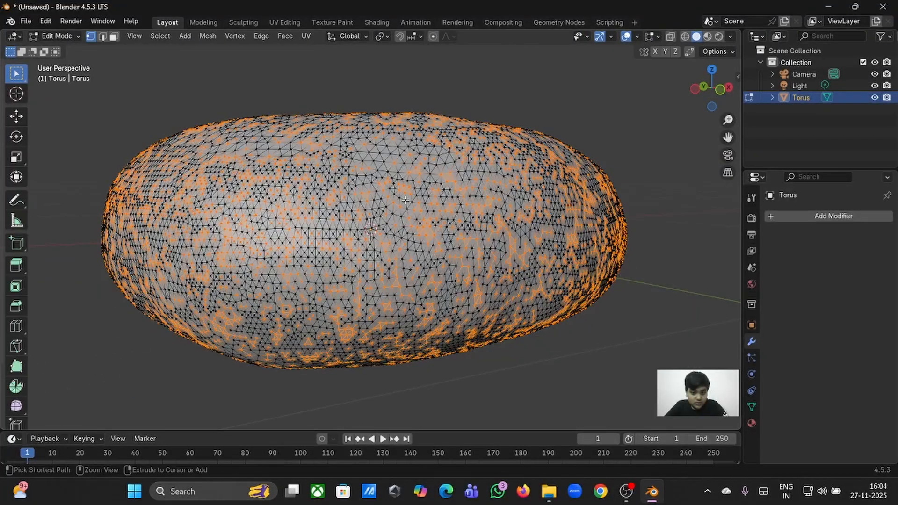
Select all of the donut's vertices with X-ray enabled, subdivide the mesh with 1 cut, and turn X-ray off.
{"action": "scroll", "coordinate": [404, 200], "scroll_direction": "down", "scroll_amount": 4}
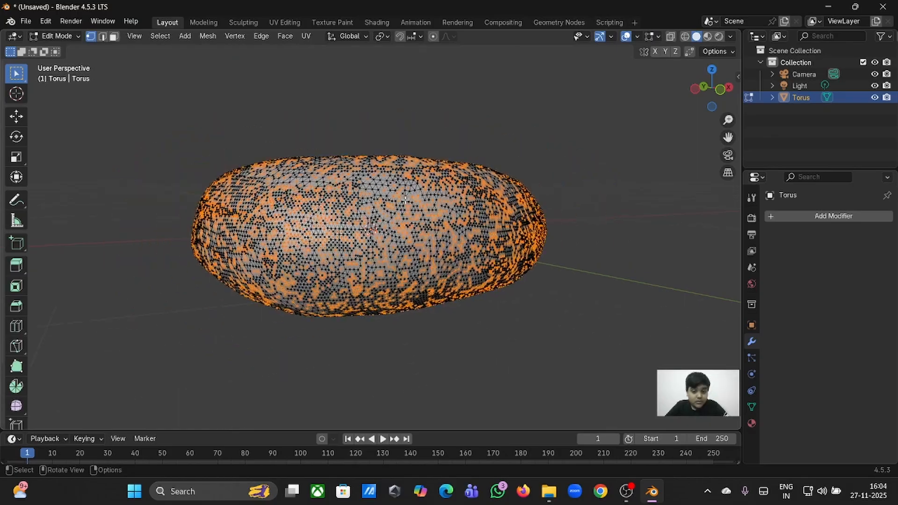
{"action": "left_click", "coordinate": [674, 35]}
{"action": "left_click_drag", "start_coordinate": [213, 133], "coordinate": [561, 339]}
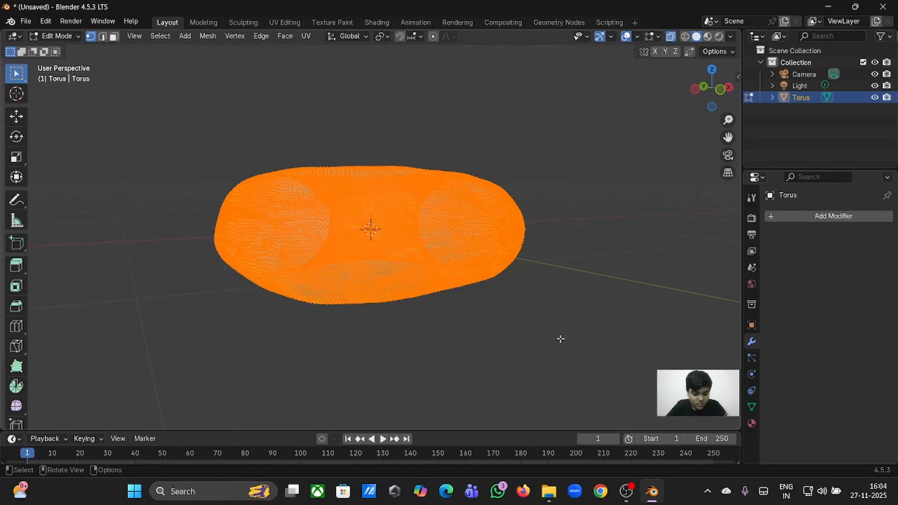
{"action": "right_click", "coordinate": [560, 339]}
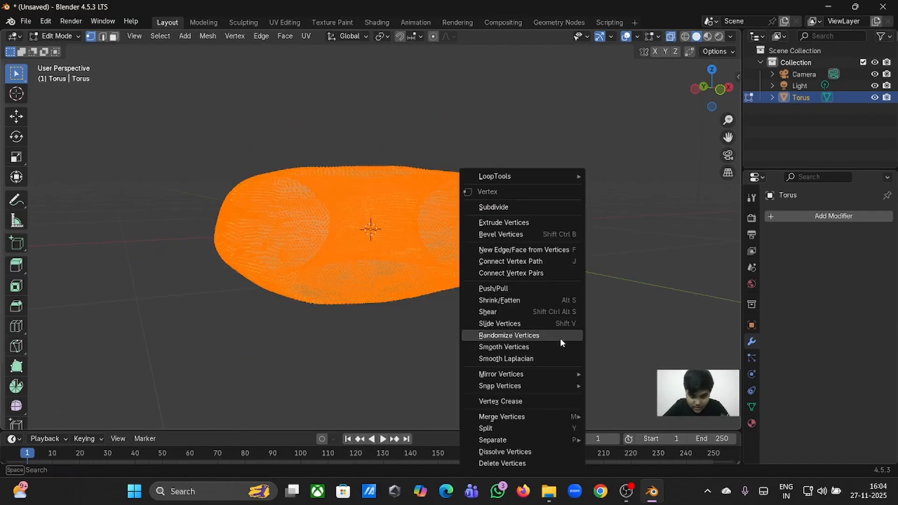
{"action": "left_click", "coordinate": [494, 207]}
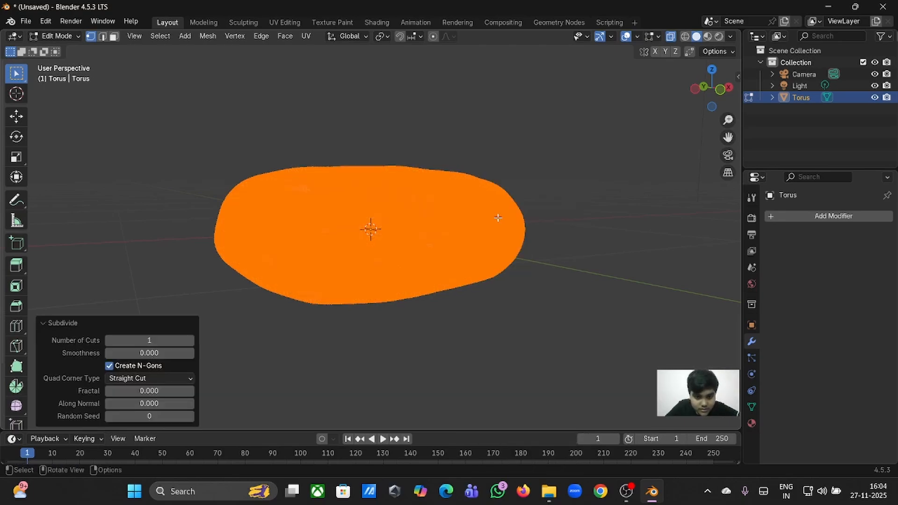
{"action": "scroll", "coordinate": [489, 286], "scroll_direction": "up", "scroll_amount": 5}
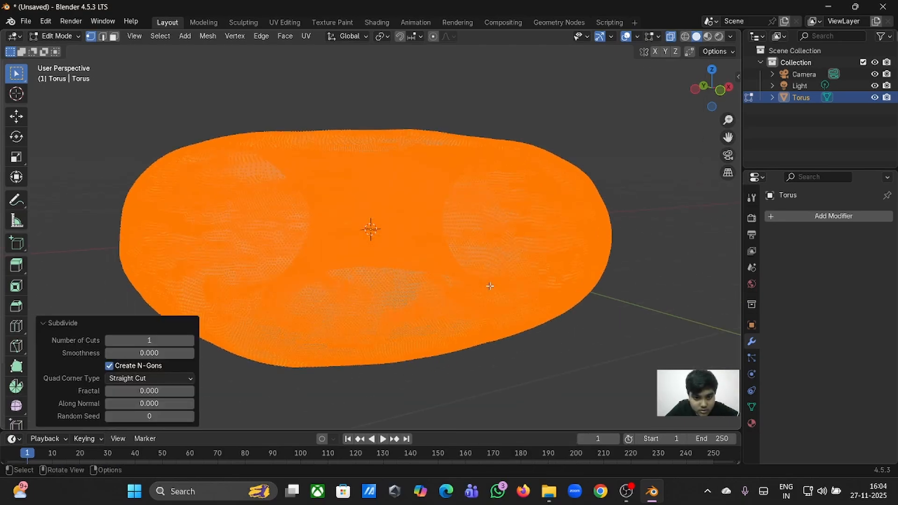
{"action": "left_click", "coordinate": [672, 38]}
{"action": "scroll", "coordinate": [656, 159], "scroll_direction": "down", "scroll_amount": 4}
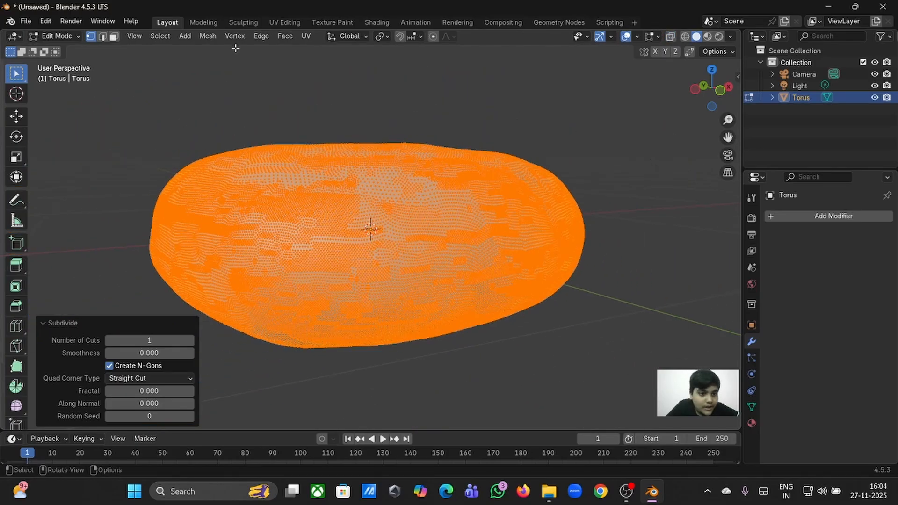
Clear the selection and randomly select vertices of the subdivided mesh with a ratio of 0.495 and a random seed of 17.
{"action": "key", "text": "alt+a"}
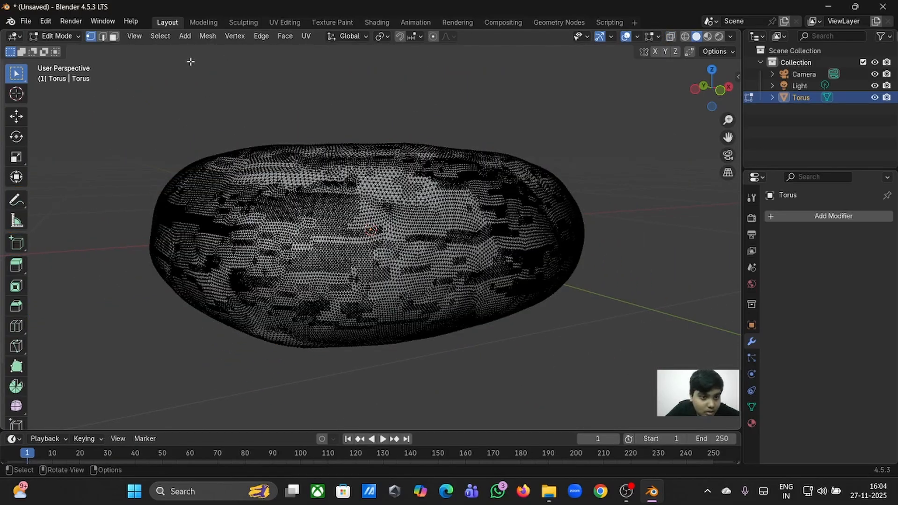
{"action": "left_click", "coordinate": [159, 37]}
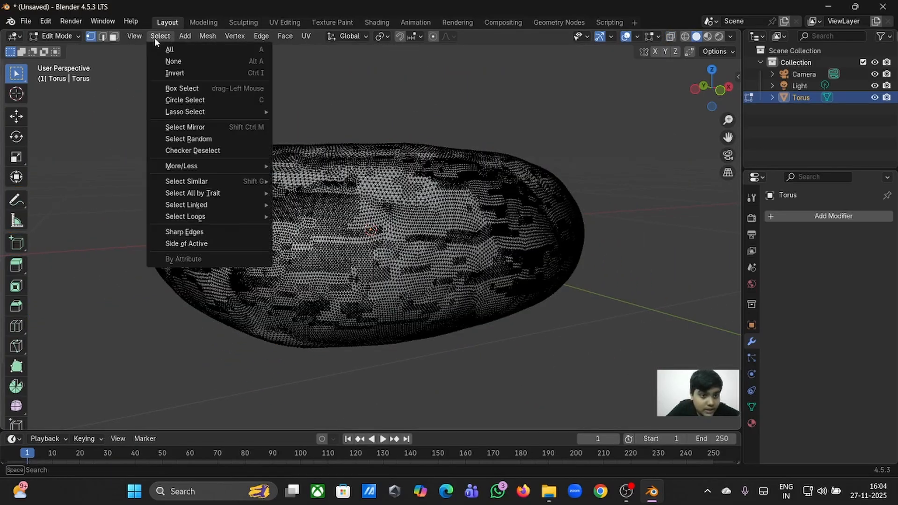
{"action": "left_click", "coordinate": [189, 140]}
{"action": "scroll", "coordinate": [350, 293], "scroll_direction": "up", "scroll_amount": 5}
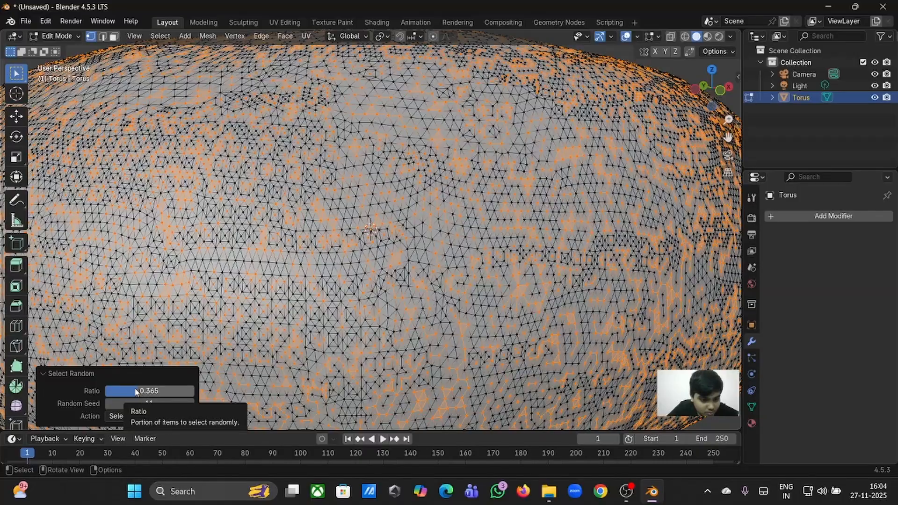
{"action": "mouse_move", "coordinate": [136, 390]}
{"action": "left_mouse_down"}
{"action": "mouse_move", "coordinate": [149, 391]}
{"action": "mouse_move", "coordinate": [155, 403]}
{"action": "mouse_move", "coordinate": [146, 403]}
{"action": "left_mouse_up"}
{"action": "scroll", "coordinate": [374, 281], "scroll_direction": "down", "scroll_amount": 6}
{"action": "right_click", "coordinate": [379, 296]}
{"action": "right_click", "coordinate": [379, 296]}
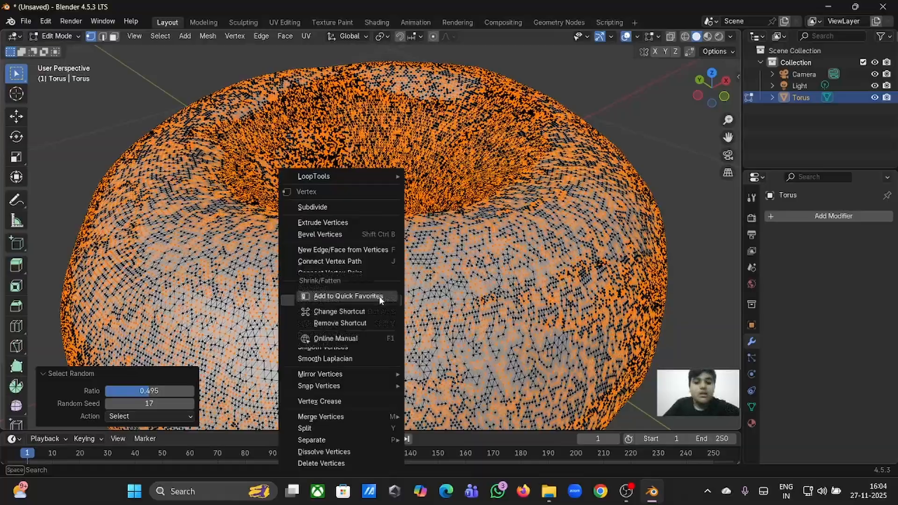
{"action": "left_click", "coordinate": [379, 296]}
{"action": "scroll", "coordinate": [549, 252], "scroll_direction": "down", "scroll_amount": 3}
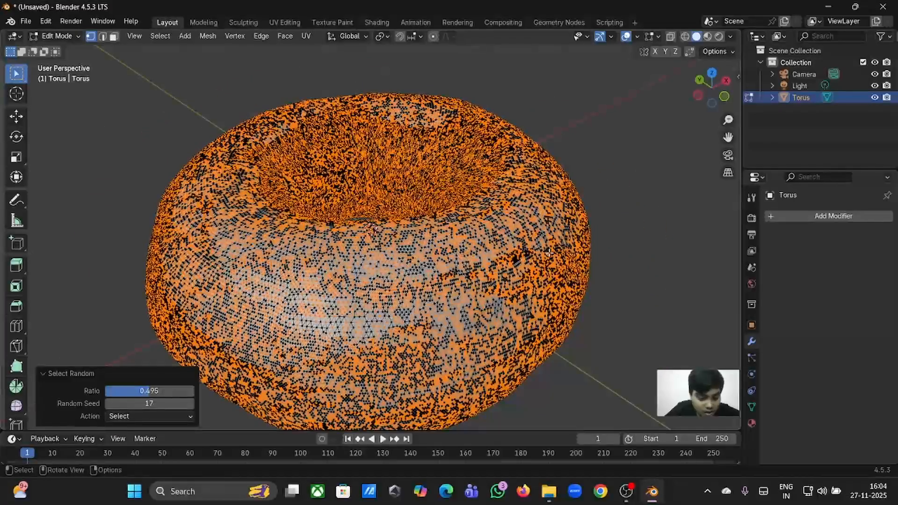
Scale the randomly selected vertices by about 1.001, then return to Object Mode and shade the donut smooth.
{"action": "key", "text": "s"}
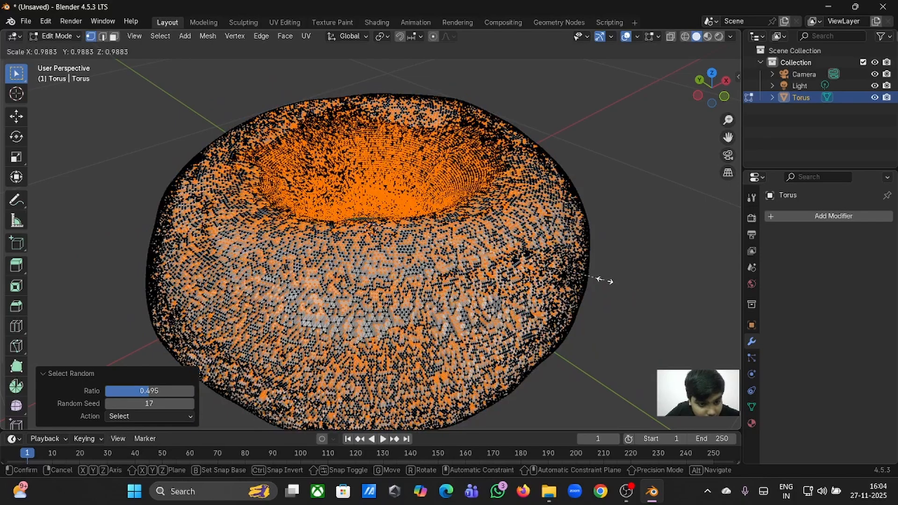
{"action": "left_click", "coordinate": [608, 281]}
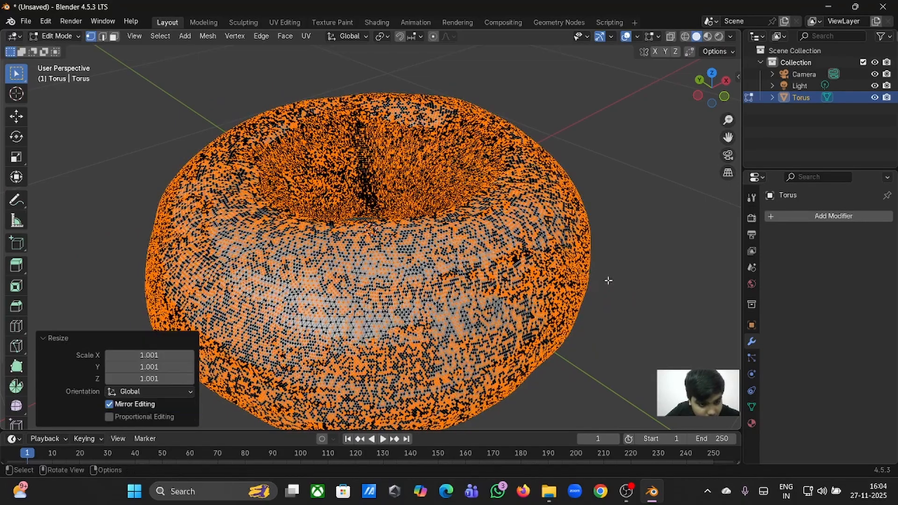
{"action": "key", "text": "Tab"}
{"action": "middle_click_drag", "start_coordinate": [608, 281], "coordinate": [466, 255]}
{"action": "right_click", "coordinate": [506, 256]}
{"action": "left_click", "coordinate": [460, 237]}
Examine the fine surface texture on the donut's outer side and around its hole.
{"action": "scroll", "coordinate": [466, 255], "scroll_direction": "up", "scroll_amount": 6}
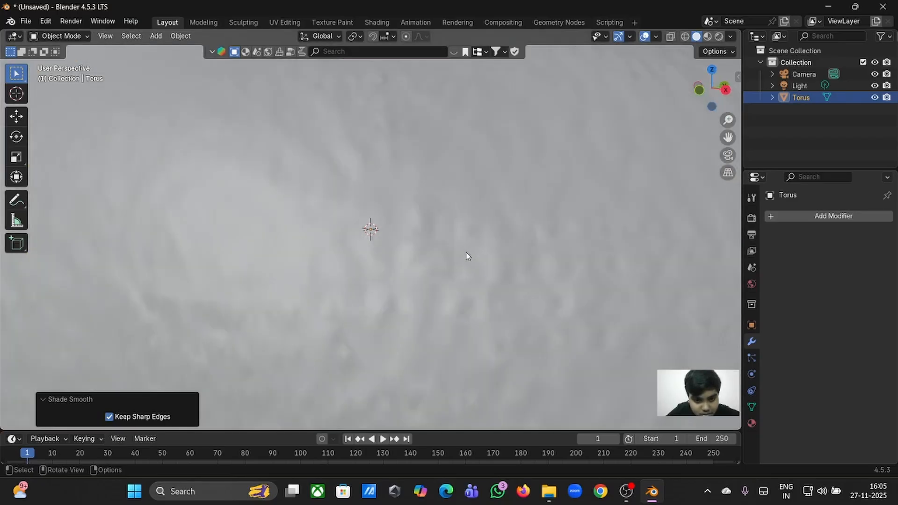
{"action": "scroll", "coordinate": [466, 256], "scroll_direction": "down", "scroll_amount": 5}
{"action": "right_click", "coordinate": [465, 251]}
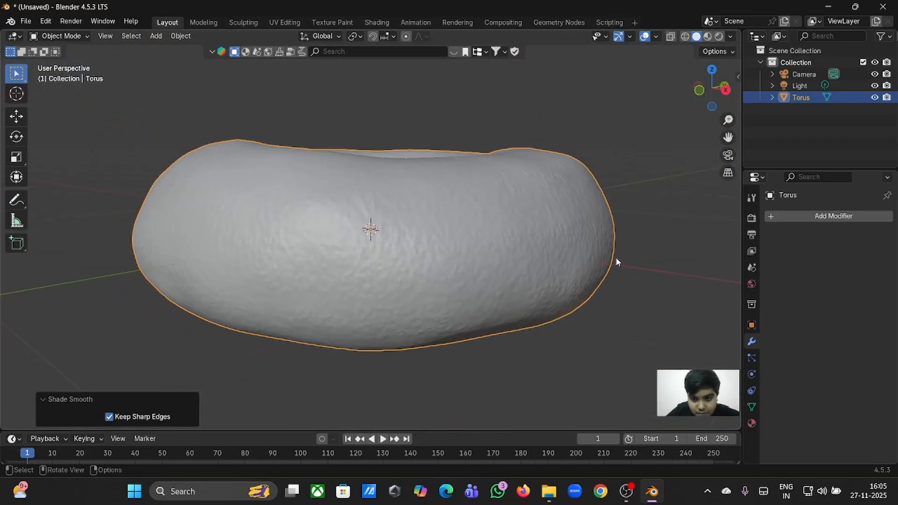
{"action": "middle_click_drag", "start_coordinate": [616, 261], "coordinate": [457, 229]}
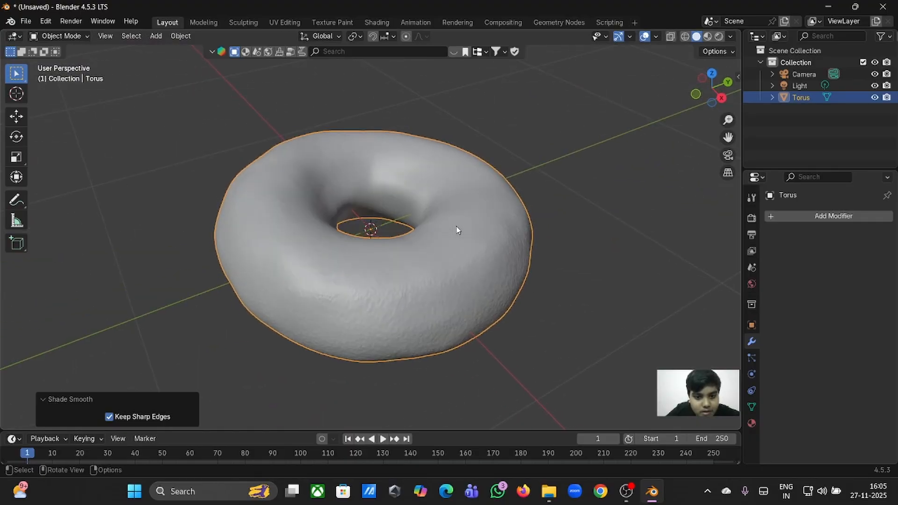
{"action": "scroll", "coordinate": [455, 228], "scroll_direction": "up", "scroll_amount": 6}
{"action": "scroll", "coordinate": [455, 226], "scroll_direction": "down", "scroll_amount": 6}
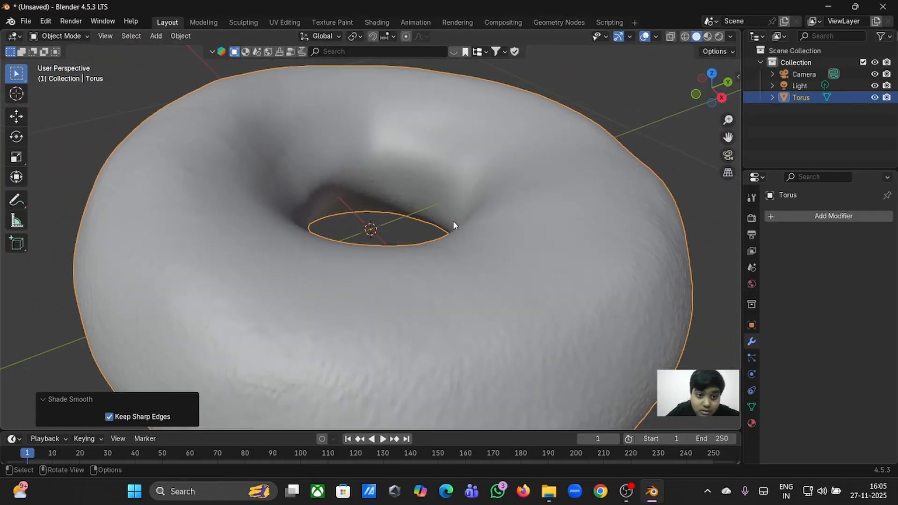
Switch to the Sculpting workspace and view the donut's outer side and hole with the Smooth brush active.
{"action": "left_click", "coordinate": [244, 22]}
{"action": "middle_click_drag", "start_coordinate": [465, 324], "coordinate": [468, 327]}
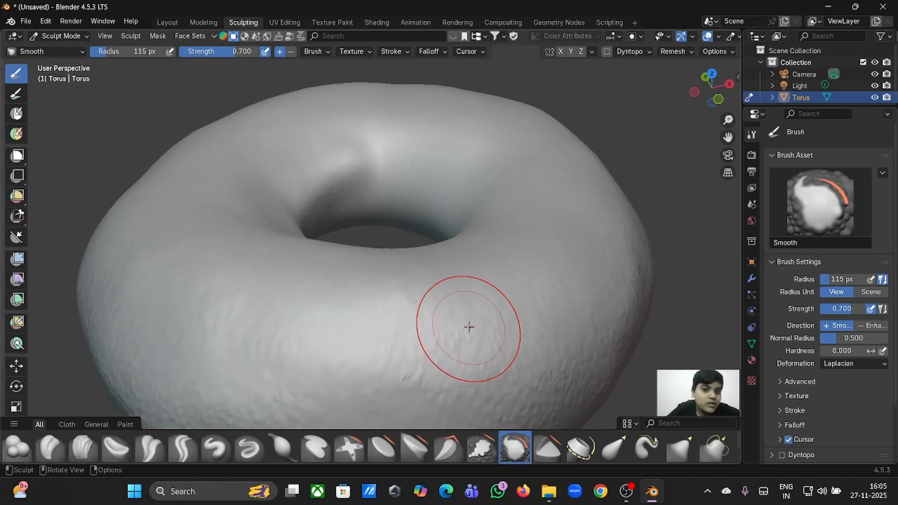
{"action": "middle_click_drag", "start_coordinate": [469, 326], "coordinate": [469, 327]}
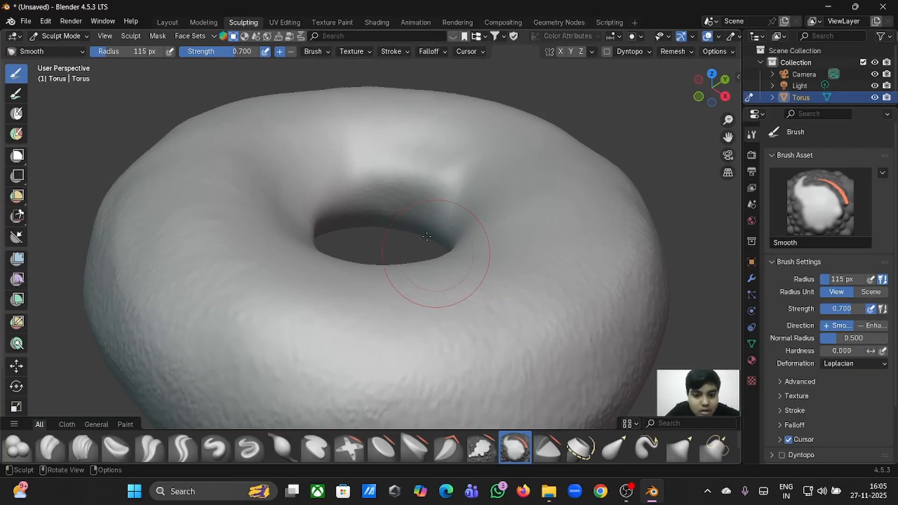
Smooth the surface around the donut's hole and on its underside using the Smooth brush at 115 px and 0.700 strength.
{"action": "mouse_move", "coordinate": [401, 176]}
{"action": "left_mouse_down"}
{"action": "mouse_move", "coordinate": [381, 169]}
{"action": "mouse_move", "coordinate": [441, 196]}
{"action": "mouse_move", "coordinate": [330, 174]}
{"action": "mouse_move", "coordinate": [339, 198]}
{"action": "left_mouse_up"}
{"action": "middle_click_drag", "start_coordinate": [427, 209], "coordinate": [425, 206]}
{"action": "right_click", "coordinate": [425, 206]}
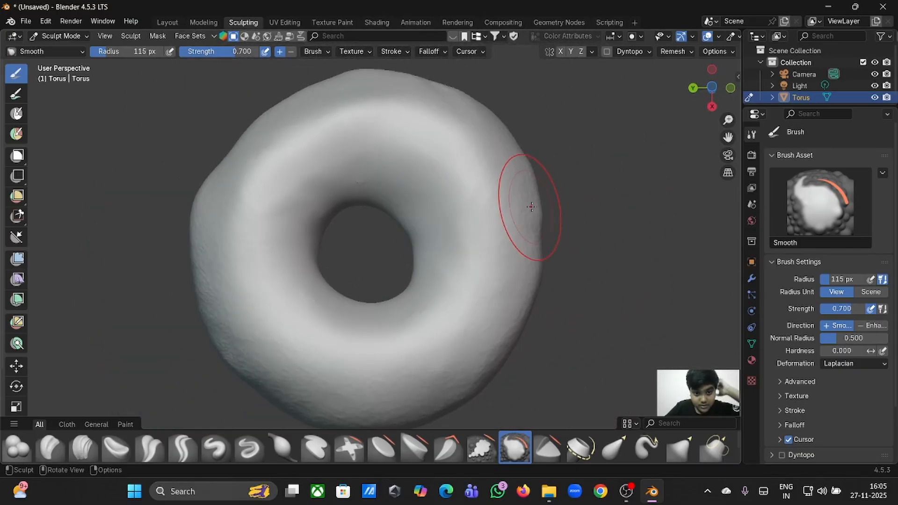
{"action": "mouse_move", "coordinate": [532, 201]}
{"action": "middle_mouse_down"}
{"action": "mouse_move", "coordinate": [524, 216]}
{"action": "mouse_move", "coordinate": [487, 227]}
{"action": "middle_mouse_up"}
{"action": "left_click_drag", "start_coordinate": [487, 227], "coordinate": [483, 236]}
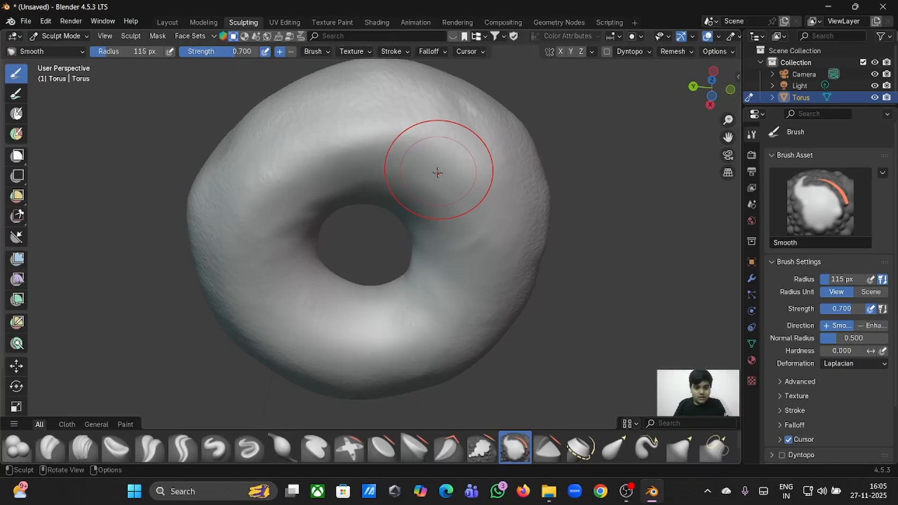
{"action": "mouse_move", "coordinate": [438, 172]}
{"action": "middle_mouse_down"}
{"action": "mouse_move", "coordinate": [567, 211]}
{"action": "mouse_move", "coordinate": [527, 148]}
{"action": "mouse_move", "coordinate": [570, 424]}
{"action": "mouse_move", "coordinate": [437, 172]}
{"action": "middle_mouse_up"}
Build up a raised ring around the hole on the donut's underside with the Clay Strips brush at a 50 px radius.
{"action": "left_click", "coordinate": [79, 449]}
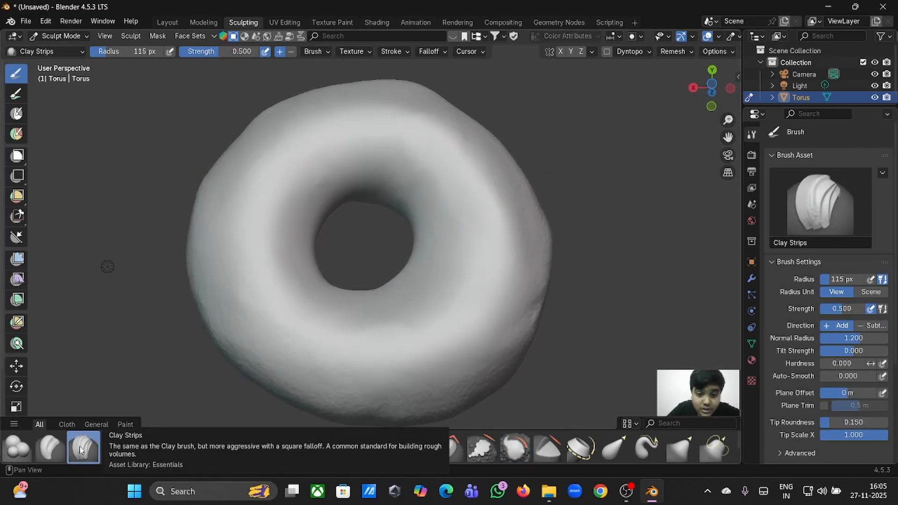
{"action": "middle_click_drag", "start_coordinate": [370, 301], "coordinate": [373, 303]}
{"action": "left_click", "coordinate": [146, 52]}
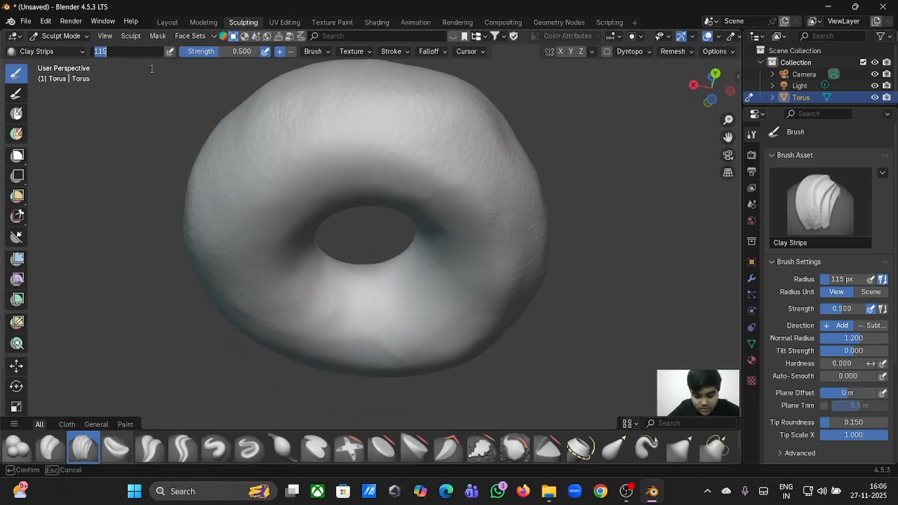
{"action": "type", "text": "50"}
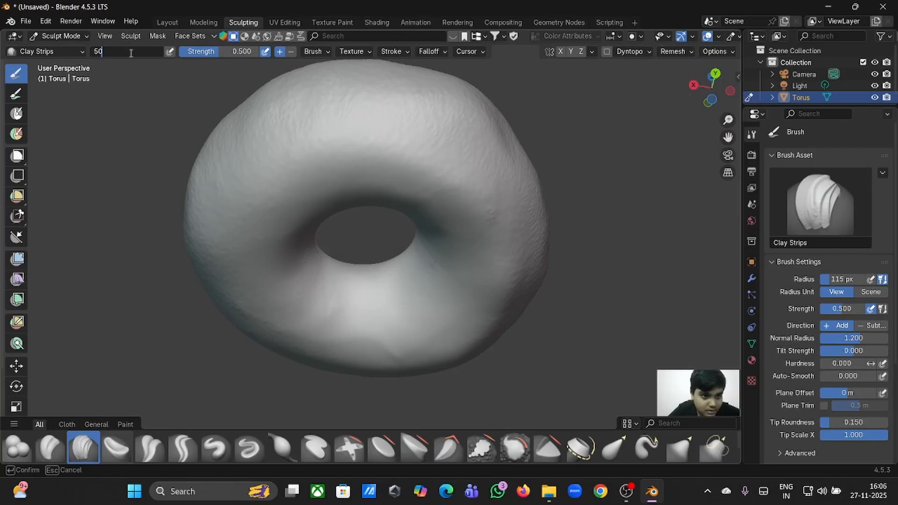
{"action": "key", "text": "Return"}
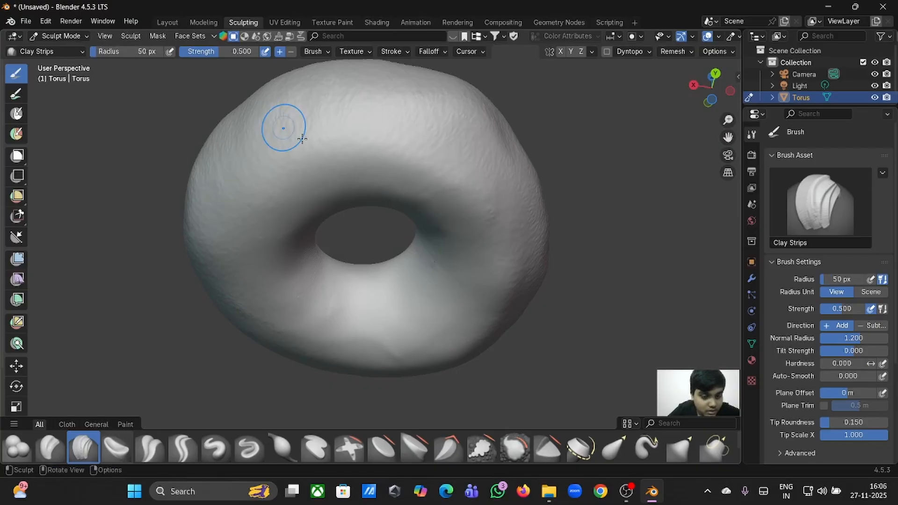
{"action": "middle_click_drag", "start_coordinate": [342, 202], "coordinate": [341, 201]}
{"action": "mouse_move", "coordinate": [316, 208]}
{"action": "left_mouse_down"}
{"action": "mouse_move", "coordinate": [282, 270]}
{"action": "mouse_move", "coordinate": [294, 293]}
{"action": "mouse_move", "coordinate": [327, 315]}
{"action": "mouse_move", "coordinate": [401, 325]}
{"action": "mouse_move", "coordinate": [465, 295]}
{"action": "mouse_move", "coordinate": [480, 254]}
{"action": "mouse_move", "coordinate": [446, 229]}
{"action": "mouse_move", "coordinate": [456, 208]}
{"action": "mouse_move", "coordinate": [437, 187]}
{"action": "mouse_move", "coordinate": [310, 217]}
{"action": "left_mouse_up"}
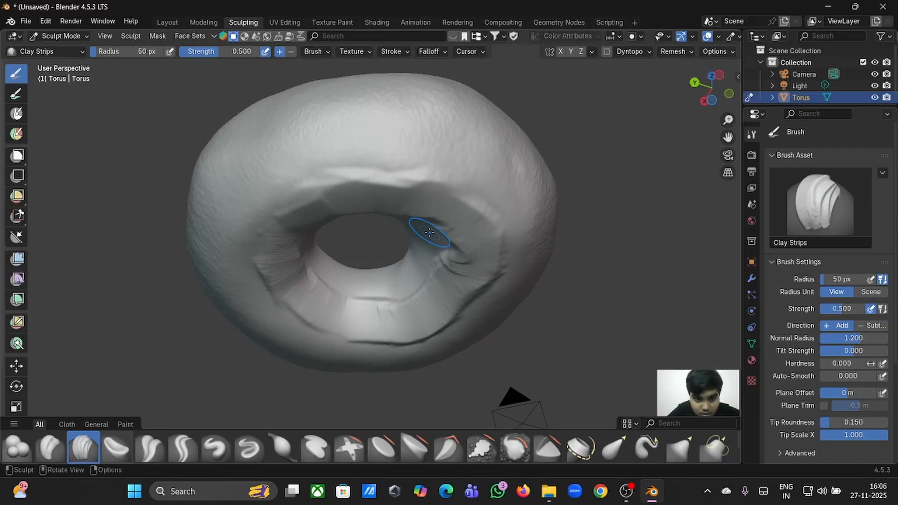
{"action": "mouse_move", "coordinate": [423, 229]}
{"action": "middle_mouse_down"}
{"action": "mouse_move", "coordinate": [421, 236]}
{"action": "mouse_move", "coordinate": [427, 231]}
{"action": "middle_mouse_up"}
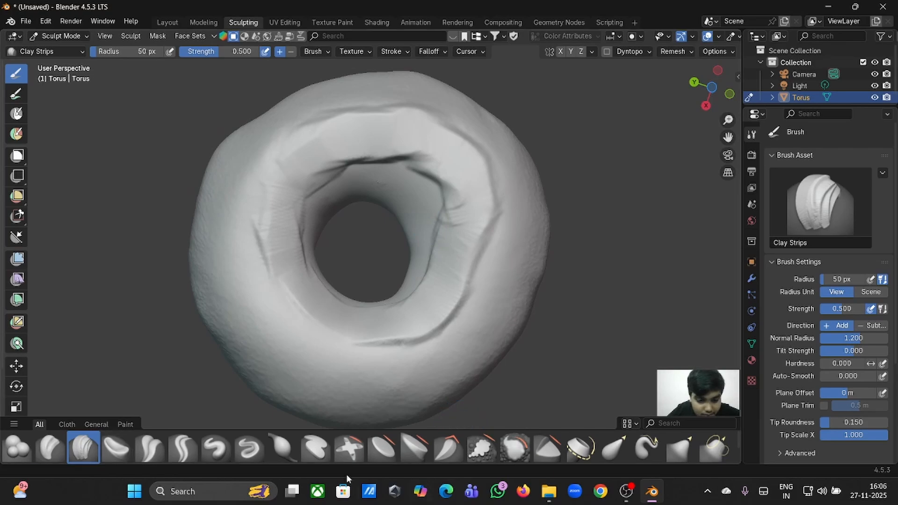
Soften the raised ring's outer edge on the underside with the Smooth brush at 50 px and 0.700 strength.
{"action": "left_click", "coordinate": [515, 447]}
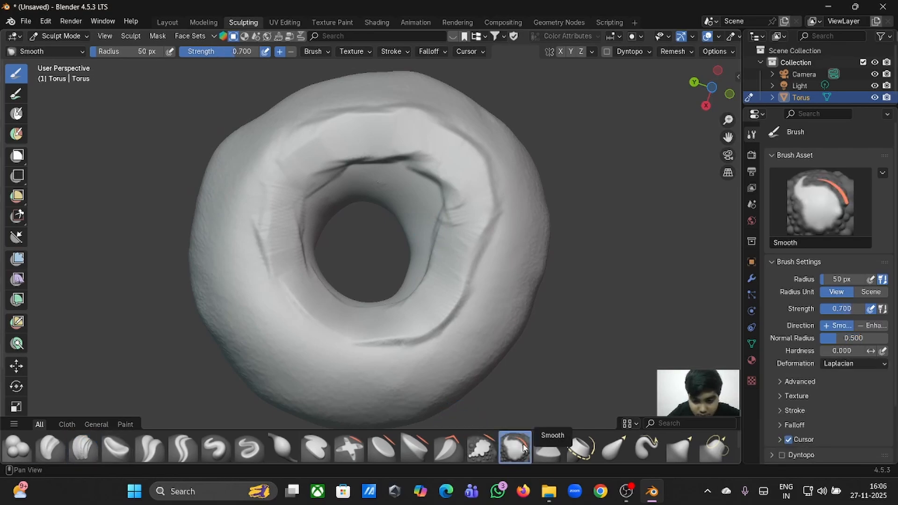
{"action": "mouse_move", "coordinate": [381, 315]}
{"action": "left_mouse_down"}
{"action": "mouse_move", "coordinate": [423, 279]}
{"action": "mouse_move", "coordinate": [454, 315]}
{"action": "mouse_move", "coordinate": [401, 345]}
{"action": "mouse_move", "coordinate": [463, 292]}
{"action": "left_mouse_up"}
{"action": "mouse_move", "coordinate": [499, 232]}
{"action": "left_mouse_down"}
{"action": "mouse_move", "coordinate": [461, 282]}
{"action": "mouse_move", "coordinate": [493, 194]}
{"action": "mouse_move", "coordinate": [486, 200]}
{"action": "mouse_move", "coordinate": [481, 156]}
{"action": "mouse_move", "coordinate": [413, 116]}
{"action": "mouse_move", "coordinate": [364, 113]}
{"action": "mouse_move", "coordinate": [293, 135]}
{"action": "left_mouse_up"}
{"action": "mouse_move", "coordinate": [273, 176]}
{"action": "left_mouse_down"}
{"action": "mouse_move", "coordinate": [263, 266]}
{"action": "mouse_move", "coordinate": [301, 300]}
{"action": "mouse_move", "coordinate": [280, 154]}
{"action": "mouse_move", "coordinate": [265, 144]}
{"action": "mouse_move", "coordinate": [268, 156]}
{"action": "mouse_move", "coordinate": [373, 118]}
{"action": "mouse_move", "coordinate": [344, 170]}
{"action": "mouse_move", "coordinate": [322, 184]}
{"action": "mouse_move", "coordinate": [433, 178]}
{"action": "mouse_move", "coordinate": [393, 155]}
{"action": "mouse_move", "coordinate": [320, 166]}
{"action": "left_mouse_up"}
{"action": "mouse_move", "coordinate": [400, 161]}
{"action": "left_mouse_down"}
{"action": "mouse_move", "coordinate": [428, 254]}
{"action": "mouse_move", "coordinate": [383, 354]}
{"action": "left_mouse_up"}
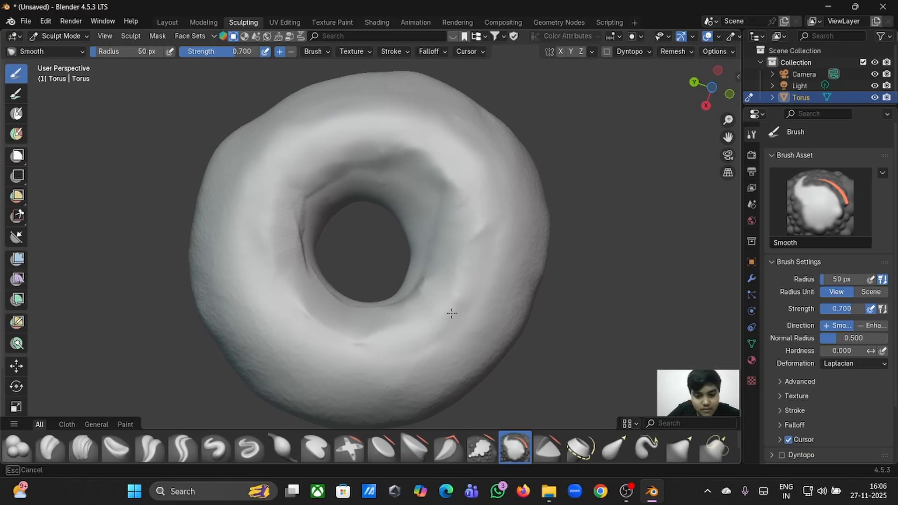
Smooth out the remaining creases along the inner wall and rim of the underside's hole.
{"action": "mouse_move", "coordinate": [409, 295]}
{"action": "middle_mouse_down"}
{"action": "mouse_move", "coordinate": [377, 307]}
{"action": "mouse_move", "coordinate": [417, 296]}
{"action": "middle_mouse_up"}
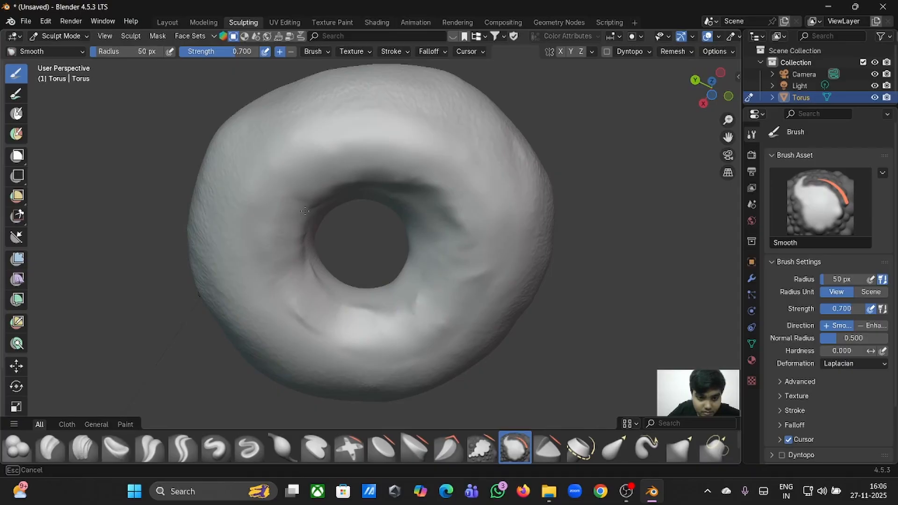
{"action": "left_click_drag", "start_coordinate": [303, 274], "coordinate": [460, 219]}
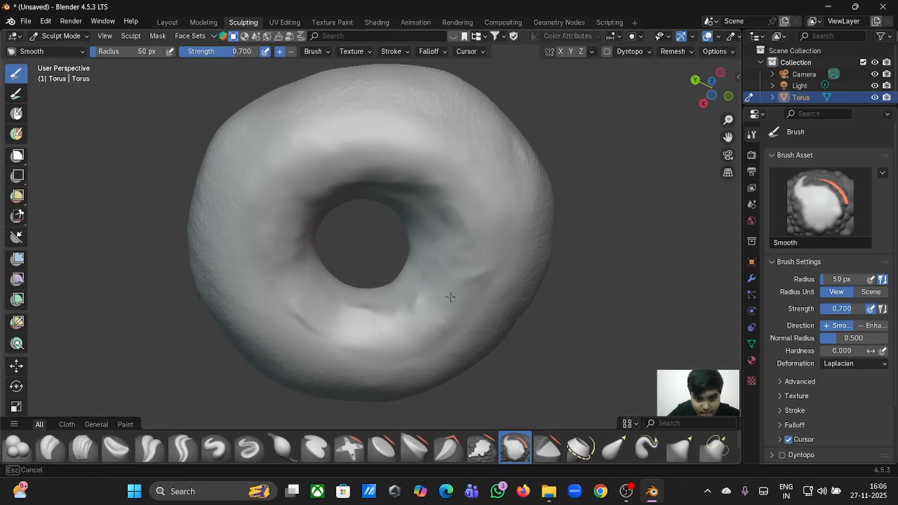
{"action": "mouse_move", "coordinate": [450, 297]}
{"action": "left_mouse_down"}
{"action": "mouse_move", "coordinate": [400, 333]}
{"action": "mouse_move", "coordinate": [290, 304]}
{"action": "mouse_move", "coordinate": [355, 317]}
{"action": "left_mouse_up"}
{"action": "left_click_drag", "start_coordinate": [355, 317], "coordinate": [388, 311]}
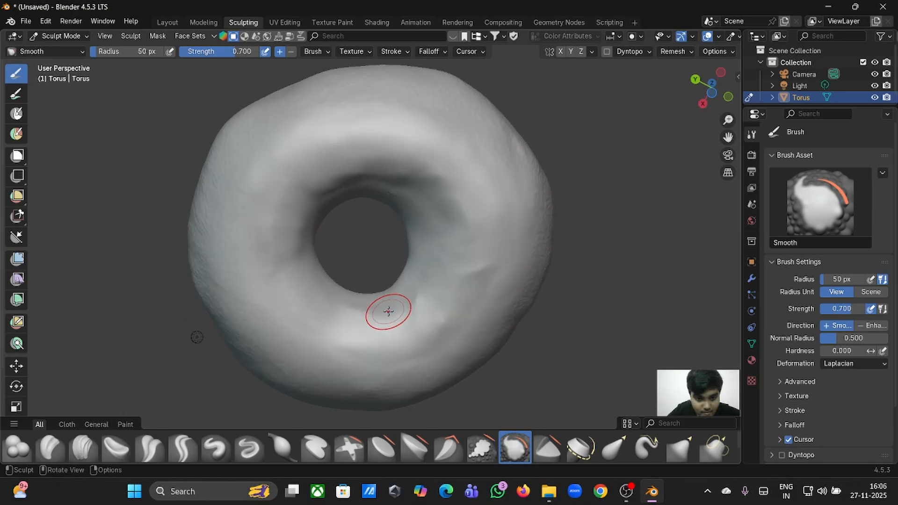
Examine the donut's overall shape, hole and textured outer side from several angles.
{"action": "scroll", "coordinate": [388, 311], "scroll_direction": "down", "scroll_amount": 10}
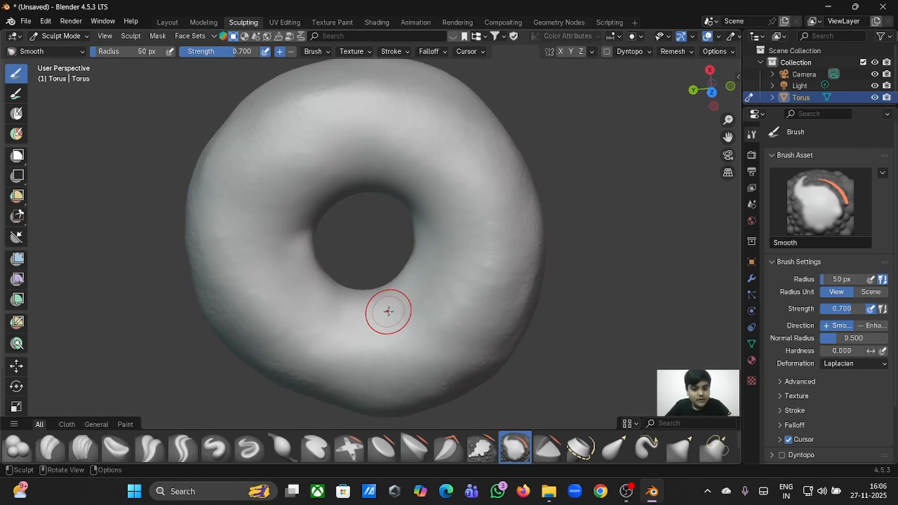
{"action": "scroll", "coordinate": [388, 311], "scroll_direction": "down", "scroll_amount": 6}
{"action": "scroll", "coordinate": [388, 311], "scroll_direction": "up", "scroll_amount": 3}
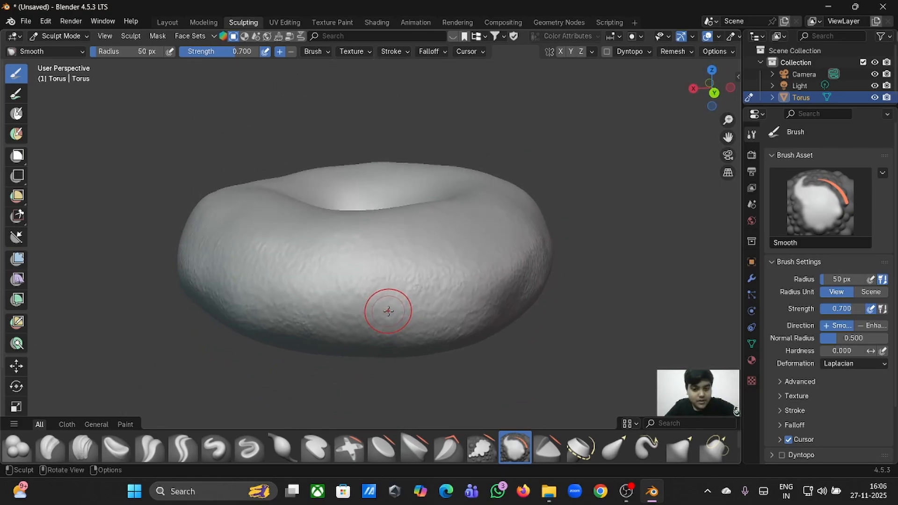
{"action": "scroll", "coordinate": [388, 311], "scroll_direction": "up", "scroll_amount": 3}
{"action": "scroll", "coordinate": [388, 311], "scroll_direction": "down", "scroll_amount": 7}
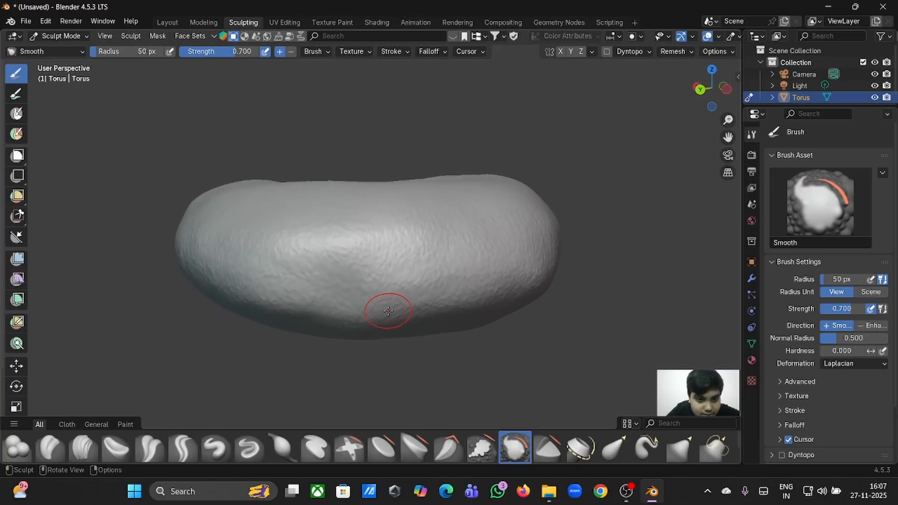
{"action": "scroll", "coordinate": [389, 311], "scroll_direction": "up", "scroll_amount": 2}
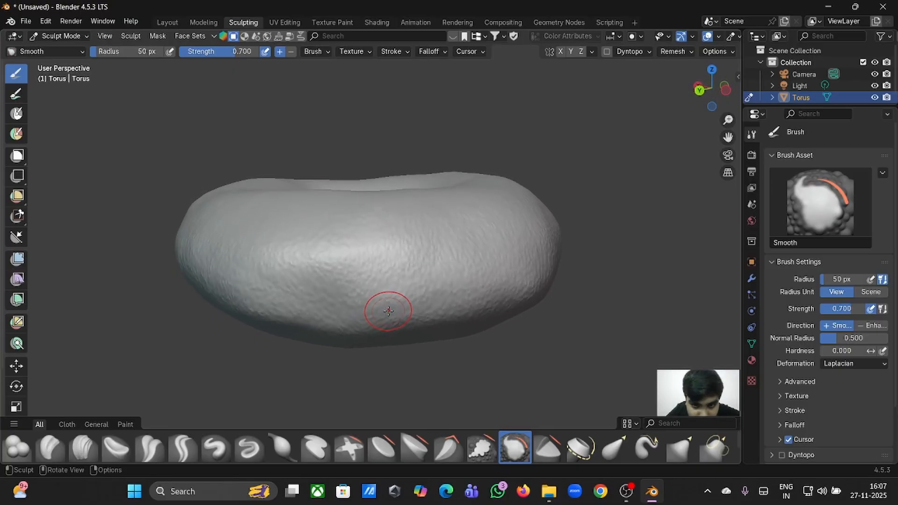
{"action": "scroll", "coordinate": [388, 311], "scroll_direction": "up", "scroll_amount": 4}
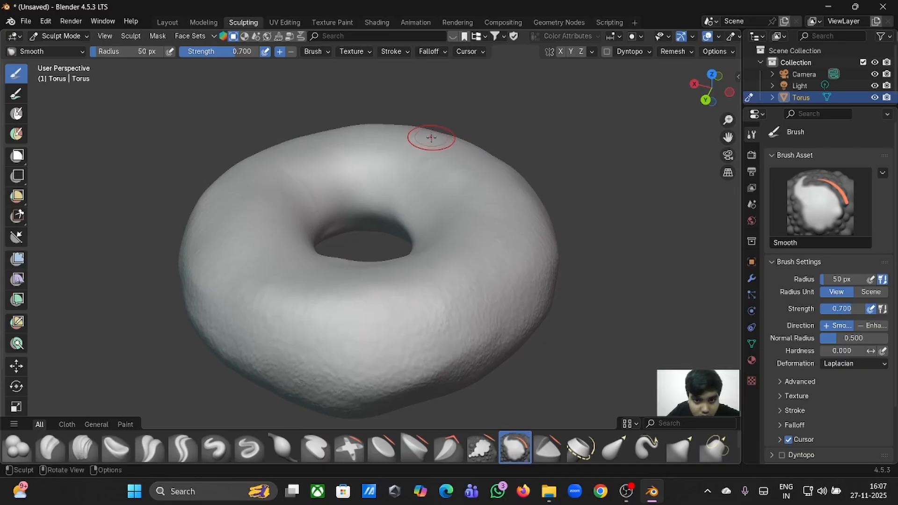
{"action": "scroll", "coordinate": [431, 137], "scroll_direction": "down", "scroll_amount": 4}
{"action": "scroll", "coordinate": [431, 137], "scroll_direction": "up", "scroll_amount": 4}
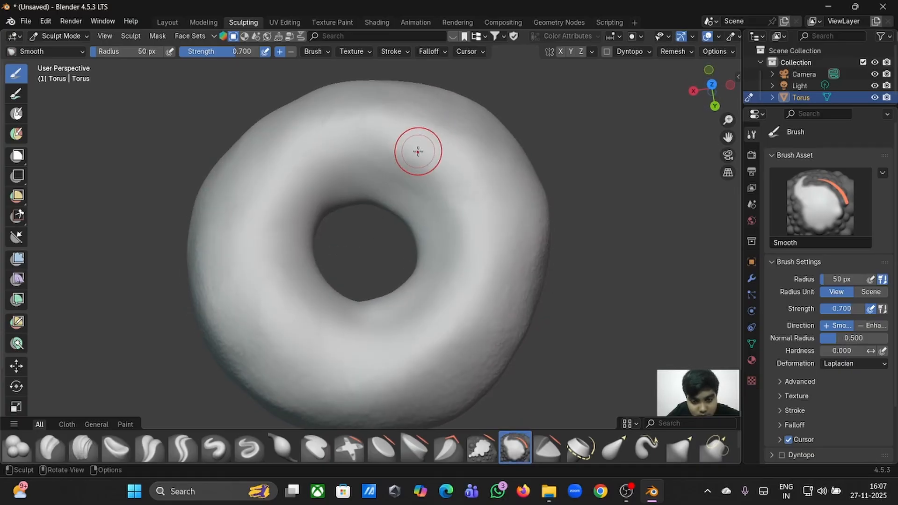
{"action": "scroll", "coordinate": [418, 151], "scroll_direction": "down", "scroll_amount": 4}
{"action": "scroll", "coordinate": [418, 151], "scroll_direction": "up", "scroll_amount": 4}
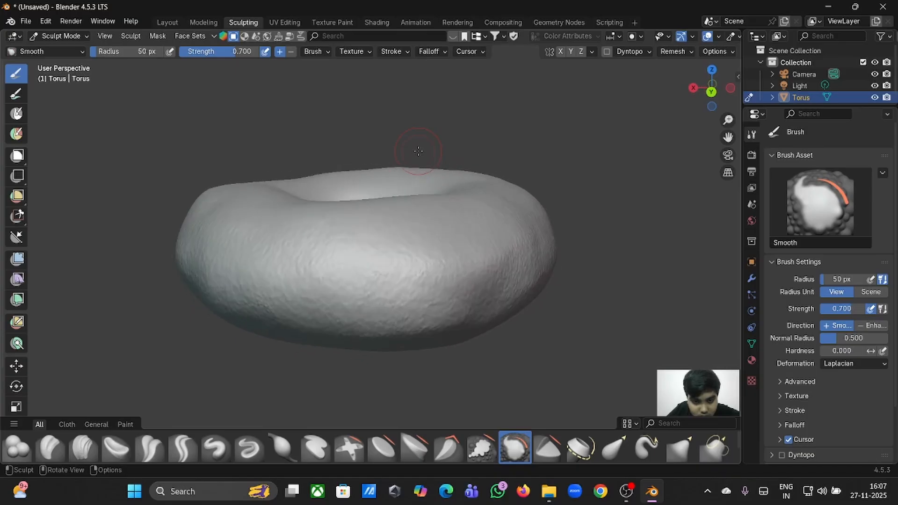
{"action": "scroll", "coordinate": [418, 151], "scroll_direction": "down", "scroll_amount": 4}
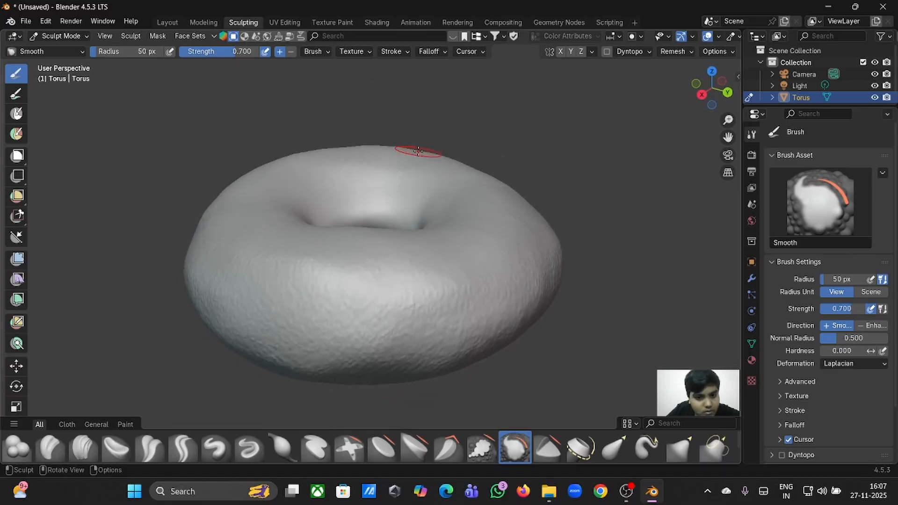
Smooth the inner rim and wall of the donut's hole up close with the Smooth brush at 50 px.
{"action": "scroll", "coordinate": [418, 150], "scroll_direction": "up", "scroll_amount": 4}
{"action": "scroll", "coordinate": [350, 216], "scroll_direction": "up", "scroll_amount": 5}
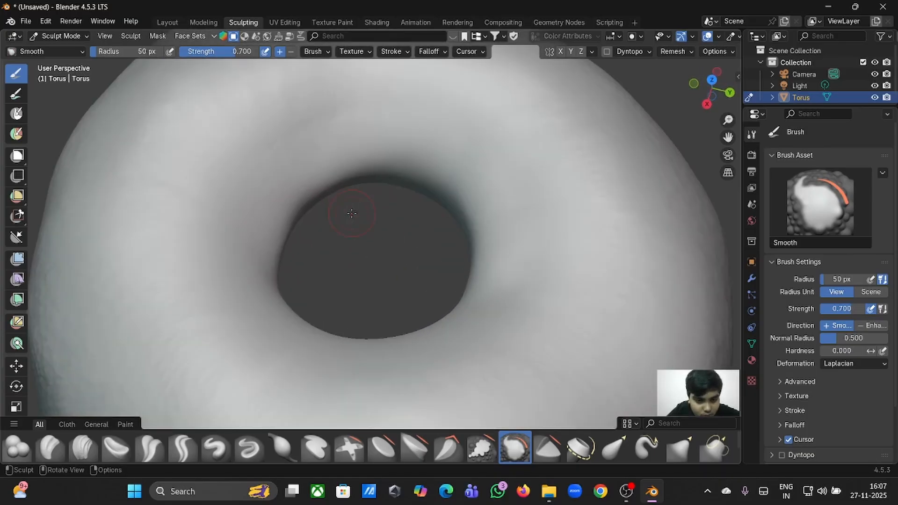
{"action": "left_click_drag", "start_coordinate": [298, 202], "coordinate": [410, 160]}
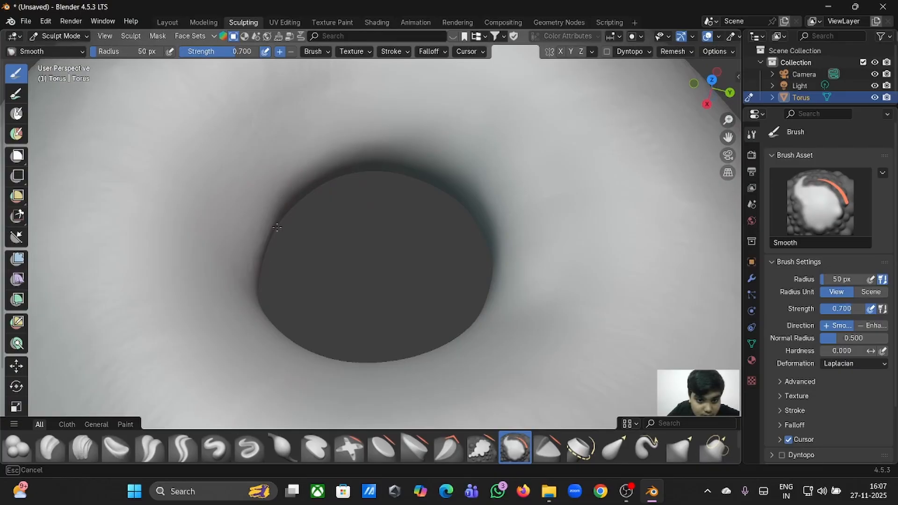
{"action": "left_click_drag", "start_coordinate": [294, 198], "coordinate": [259, 257]}
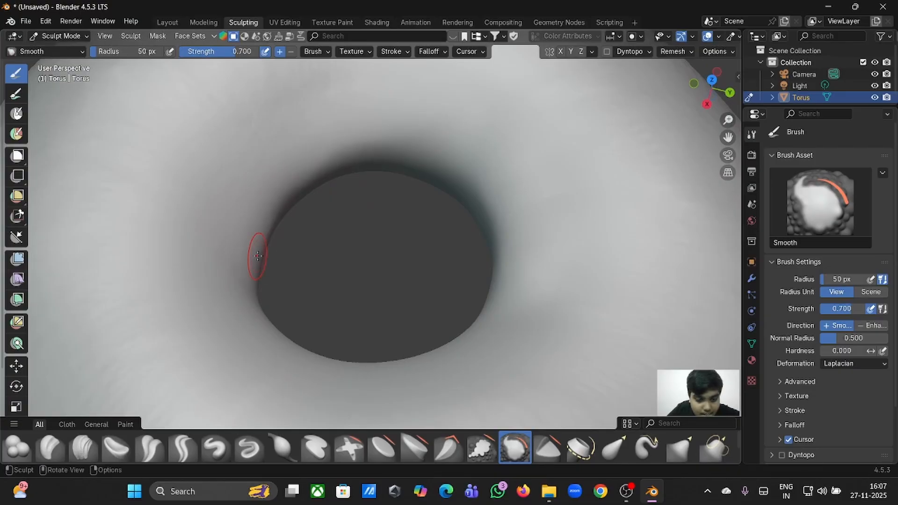
{"action": "scroll", "coordinate": [257, 256], "scroll_direction": "down", "scroll_amount": 8}
{"action": "scroll", "coordinate": [258, 255], "scroll_direction": "down", "scroll_amount": 3}
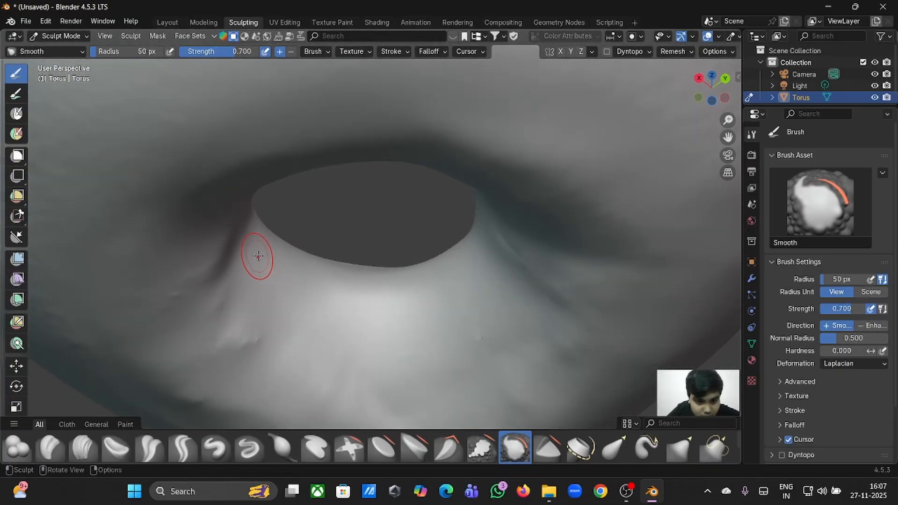
{"action": "mouse_move", "coordinate": [322, 257]}
{"action": "left_mouse_down"}
{"action": "mouse_move", "coordinate": [462, 277]}
{"action": "mouse_move", "coordinate": [252, 346]}
{"action": "mouse_move", "coordinate": [229, 348]}
{"action": "mouse_move", "coordinate": [215, 317]}
{"action": "mouse_move", "coordinate": [176, 296]}
{"action": "mouse_move", "coordinate": [297, 345]}
{"action": "left_mouse_up"}
{"action": "scroll", "coordinate": [326, 338], "scroll_direction": "right", "scroll_amount": 5}
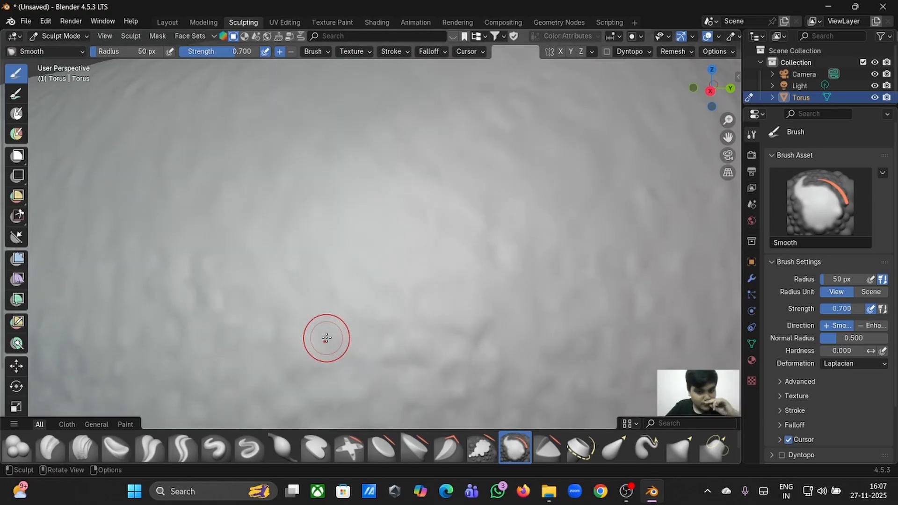
{"action": "scroll", "coordinate": [326, 338], "scroll_direction": "down", "scroll_amount": 7}
{"action": "scroll", "coordinate": [326, 337], "scroll_direction": "up", "scroll_amount": 3}
{"action": "scroll", "coordinate": [326, 337], "scroll_direction": "down", "scroll_amount": 6}
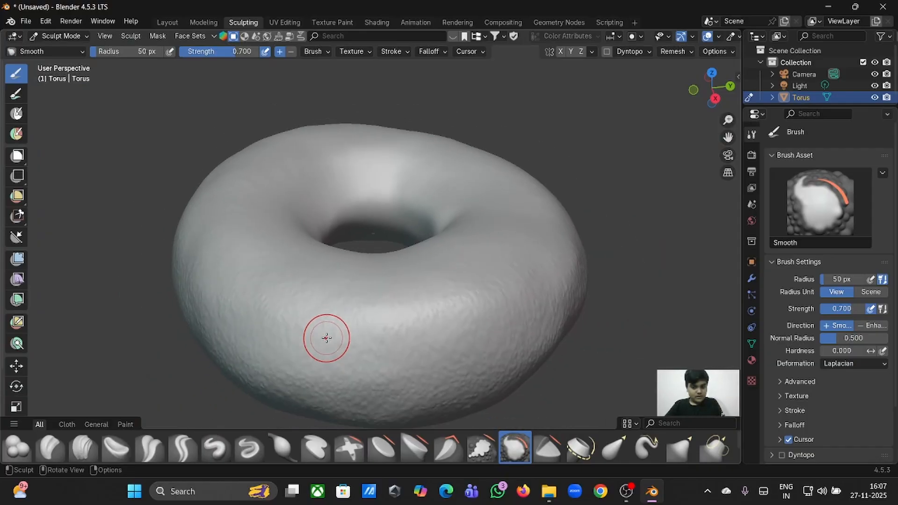
Examine the randomly selected vertices around the donut's hole and outer side in Edit Mode.
{"action": "scroll", "coordinate": [327, 337], "scroll_direction": "up", "scroll_amount": 4}
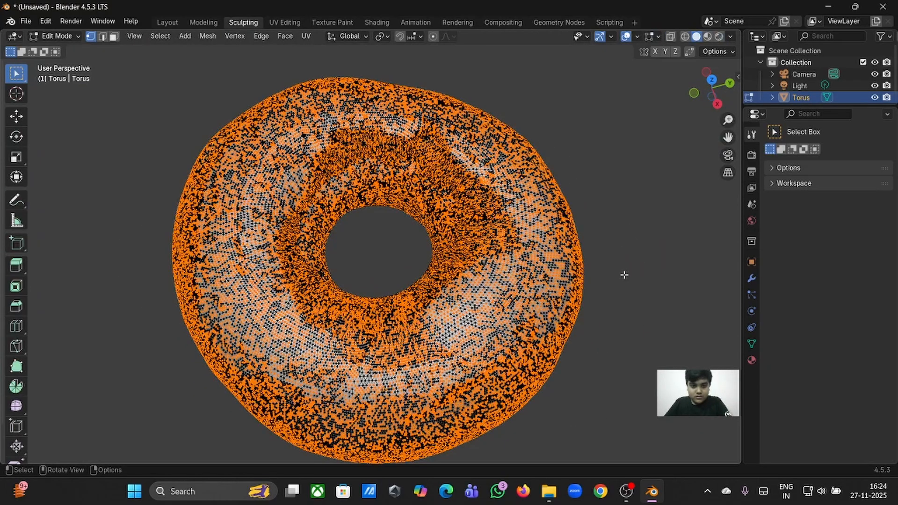
{"action": "scroll", "coordinate": [626, 275], "scroll_direction": "up", "scroll_amount": 6}
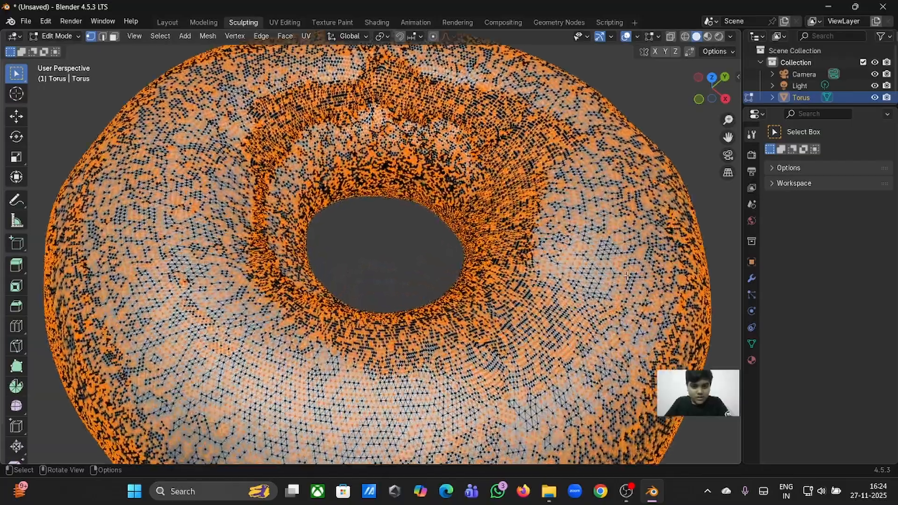
{"action": "scroll", "coordinate": [627, 276], "scroll_direction": "down", "scroll_amount": 3}
{"action": "scroll", "coordinate": [627, 276], "scroll_direction": "up", "scroll_amount": 4}
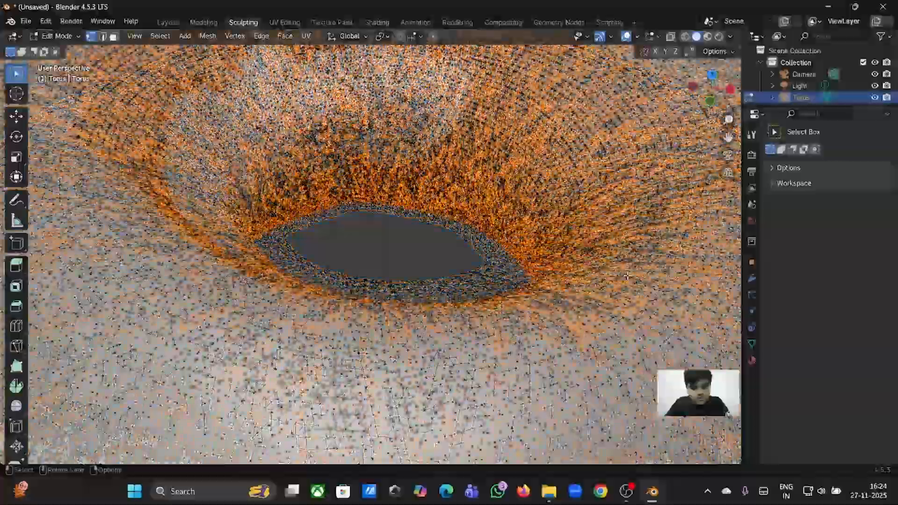
{"action": "scroll", "coordinate": [626, 275], "scroll_direction": "down", "scroll_amount": 5}
{"action": "middle_click_drag", "start_coordinate": [627, 276], "coordinate": [627, 276]}
{"action": "scroll", "coordinate": [627, 275], "scroll_direction": "up", "scroll_amount": 4}
{"action": "scroll", "coordinate": [627, 276], "scroll_direction": "down", "scroll_amount": 5}
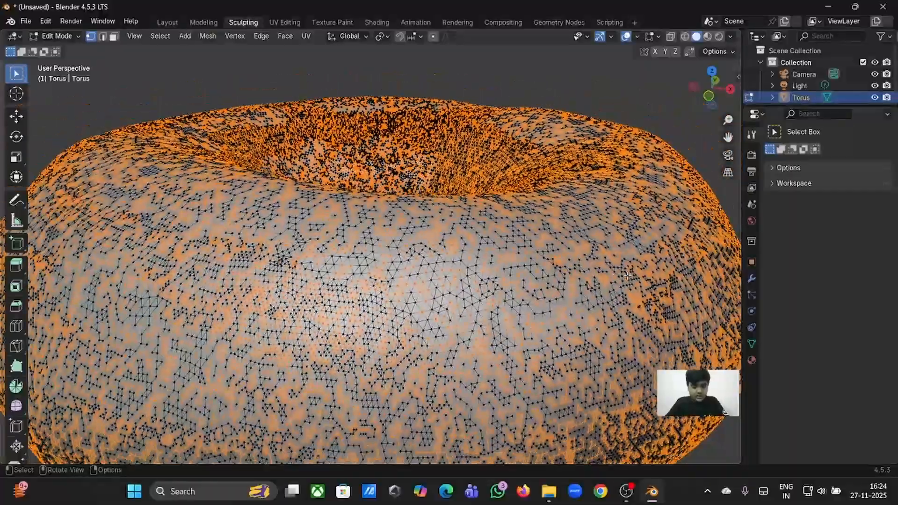
{"action": "scroll", "coordinate": [627, 275], "scroll_direction": "up", "scroll_amount": 1}
{"action": "scroll", "coordinate": [627, 275], "scroll_direction": "down", "scroll_amount": 4}
{"action": "middle_click_drag", "start_coordinate": [627, 276], "coordinate": [627, 275]}
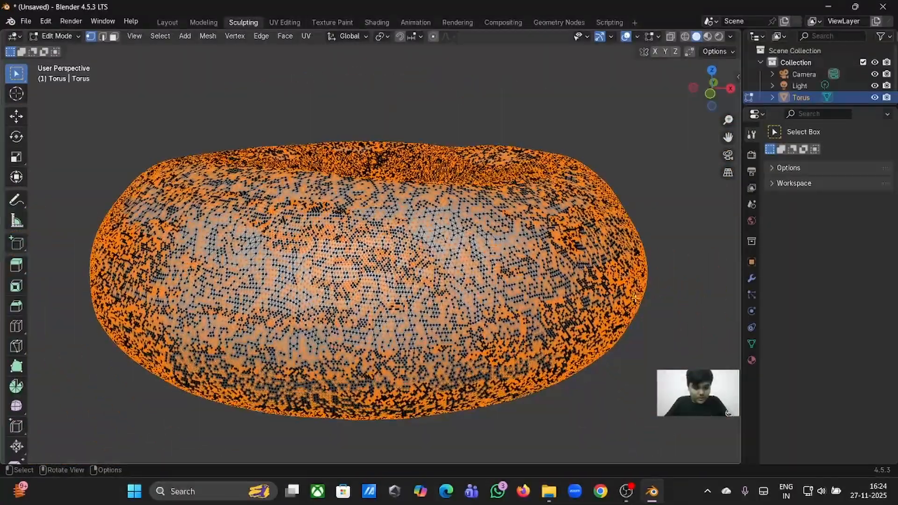
Scale the randomly selected vertices to about 0.998, then return to Sculpt Mode and view the donut's surface.
{"action": "key", "text": "s"}
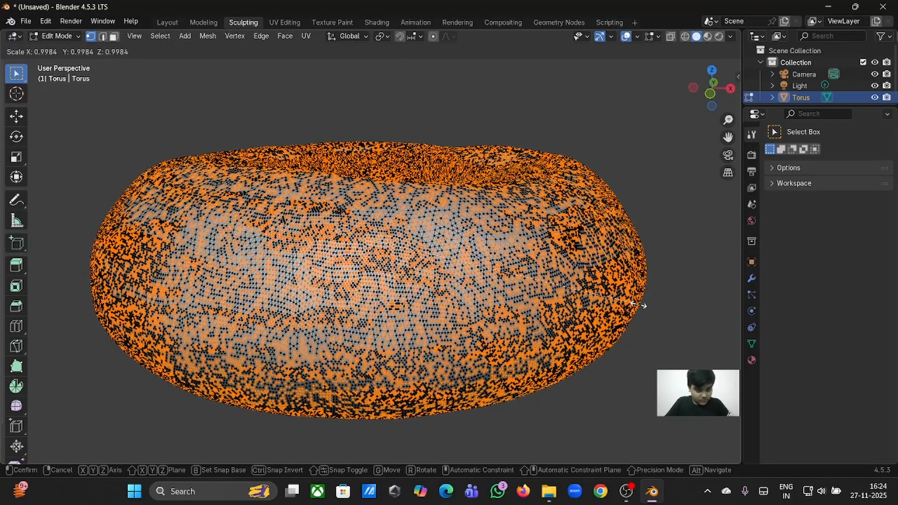
{"action": "left_click", "coordinate": [639, 305]}
{"action": "key", "text": "Tab"}
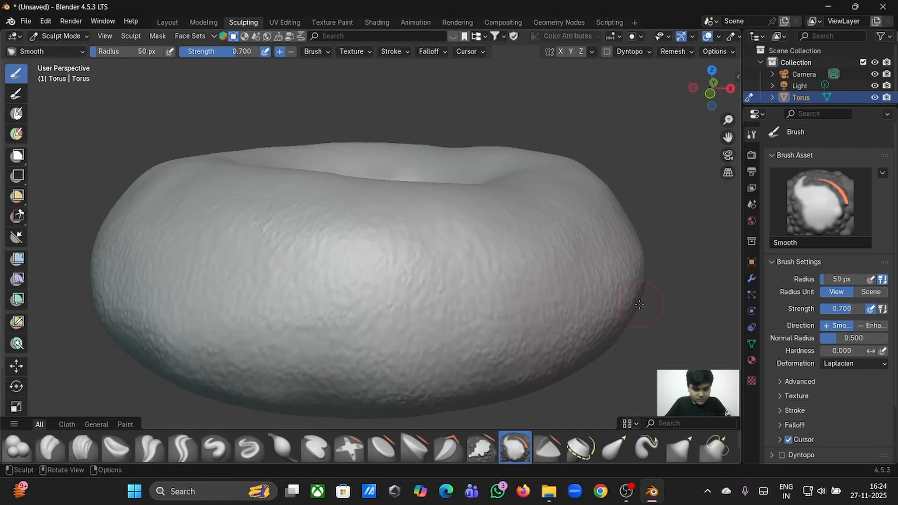
{"action": "scroll", "coordinate": [639, 306], "scroll_direction": "down", "scroll_amount": 5}
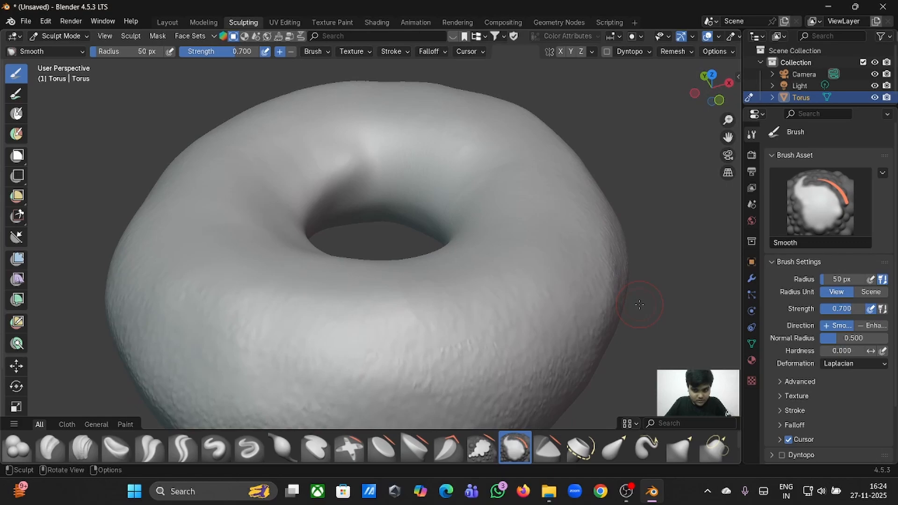
Switch from sculpting to the Layout workspace and bring the whole donut into view in Object Mode.
{"action": "middle_click_drag", "start_coordinate": [639, 305], "coordinate": [312, 108]}
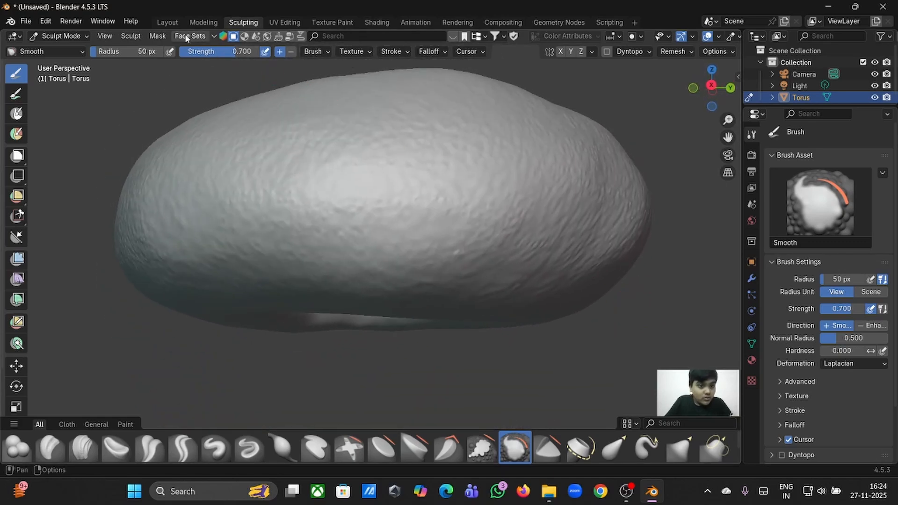
{"action": "left_click", "coordinate": [167, 22]}
{"action": "scroll", "coordinate": [441, 318], "scroll_direction": "down", "scroll_amount": 5}
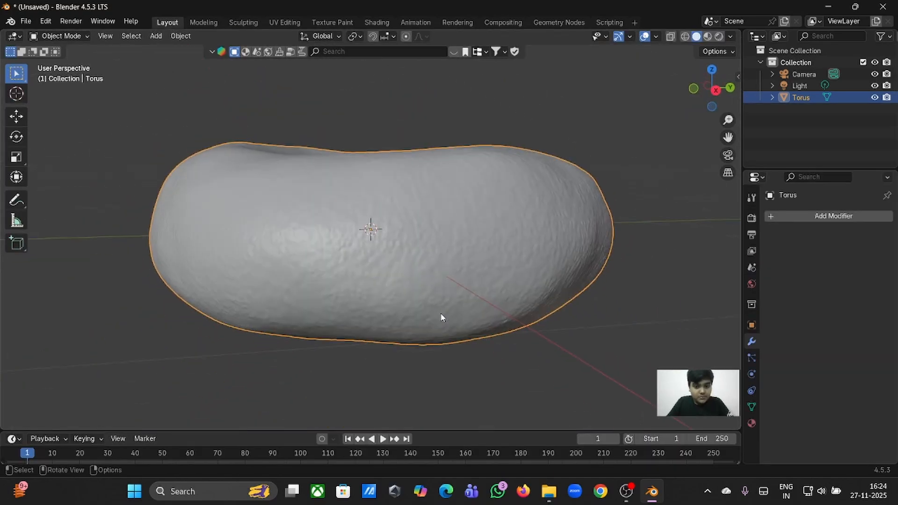
{"action": "scroll", "coordinate": [441, 317], "scroll_direction": "left", "scroll_amount": 5}
{"action": "scroll", "coordinate": [441, 318], "scroll_direction": "down", "scroll_amount": 2}
{"action": "scroll", "coordinate": [440, 317], "scroll_direction": "down", "scroll_amount": 2}
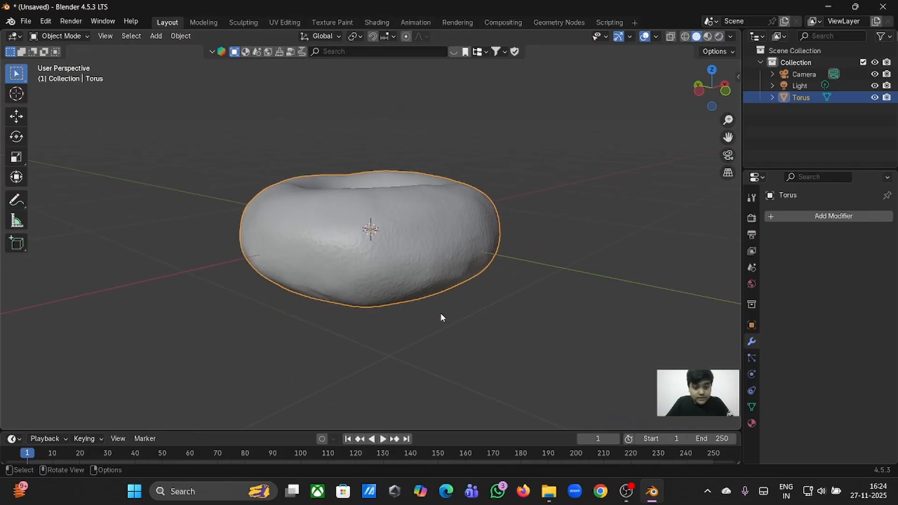
Examine the finished donut's sides, underside, hole and bumpy outer surface from several angles and up close.
{"action": "right_click", "coordinate": [442, 316]}
{"action": "scroll", "coordinate": [543, 248], "scroll_direction": "left", "scroll_amount": 2}
{"action": "scroll", "coordinate": [544, 246], "scroll_direction": "left", "scroll_amount": 4}
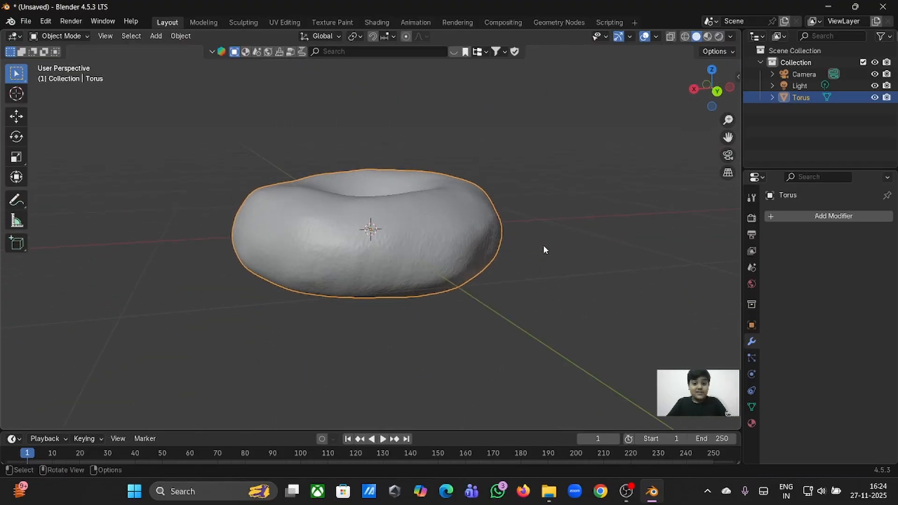
{"action": "scroll", "coordinate": [543, 246], "scroll_direction": "right", "scroll_amount": 6}
{"action": "scroll", "coordinate": [544, 245], "scroll_direction": "down", "scroll_amount": 3}
{"action": "scroll", "coordinate": [543, 245], "scroll_direction": "down", "scroll_amount": 6}
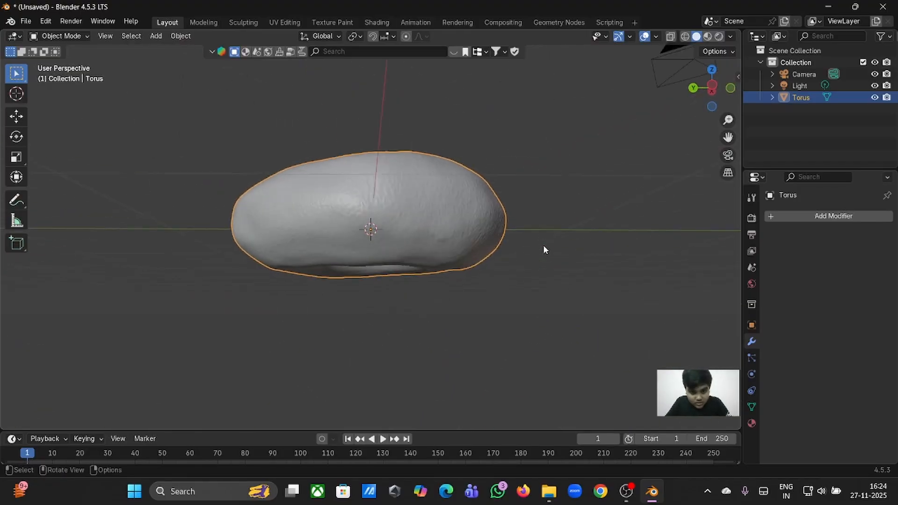
{"action": "scroll", "coordinate": [543, 245], "scroll_direction": "left", "scroll_amount": 4}
{"action": "scroll", "coordinate": [543, 245], "scroll_direction": "up", "scroll_amount": 6}
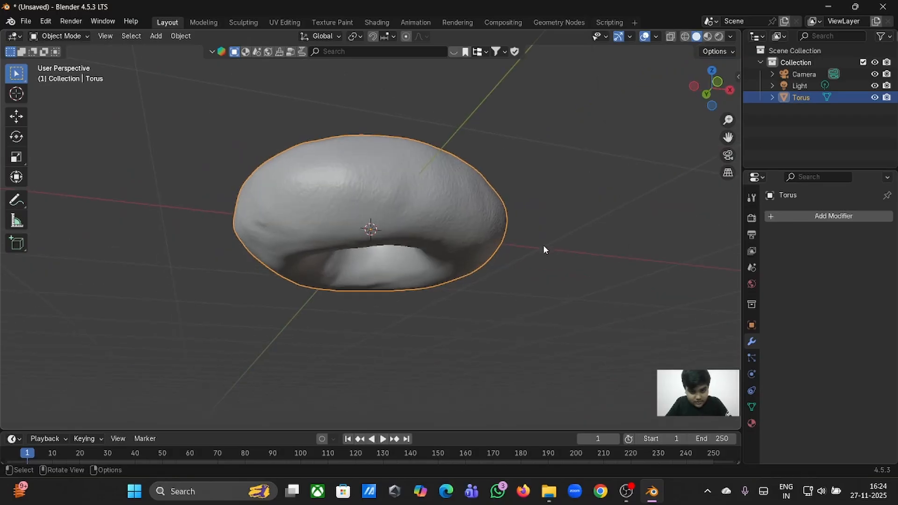
{"action": "scroll", "coordinate": [543, 245], "scroll_direction": "left", "scroll_amount": 3}
{"action": "scroll", "coordinate": [543, 245], "scroll_direction": "up", "scroll_amount": 5}
{"action": "scroll", "coordinate": [543, 245], "scroll_direction": "left", "scroll_amount": 2}
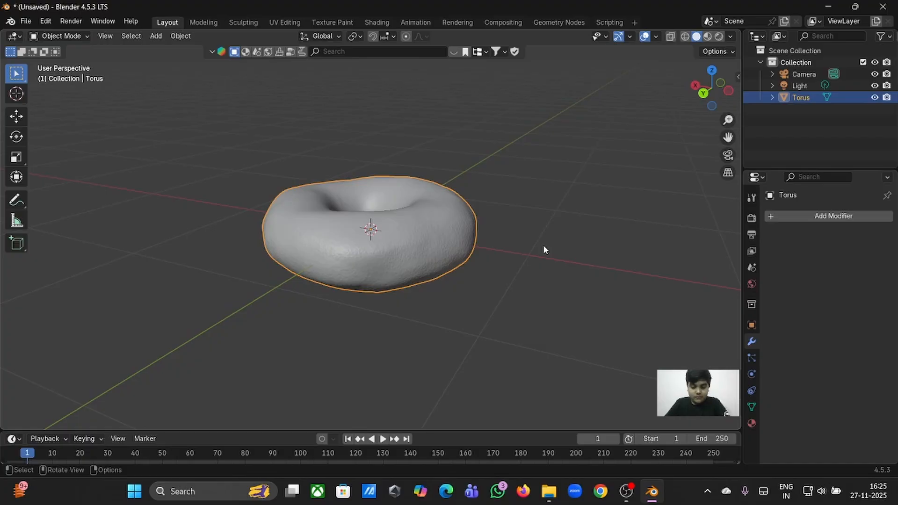
{"action": "scroll", "coordinate": [542, 245], "scroll_direction": "up", "scroll_amount": 6}
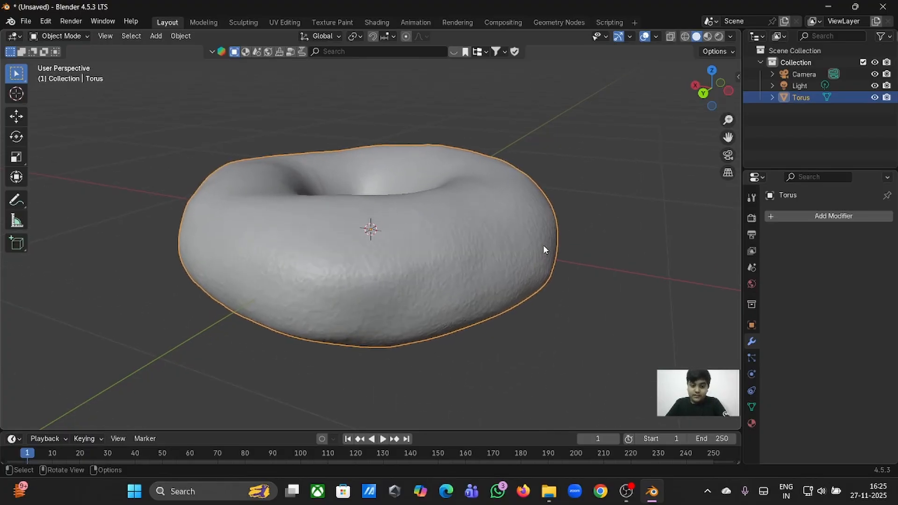
{"action": "scroll", "coordinate": [543, 245], "scroll_direction": "up", "scroll_amount": 3}
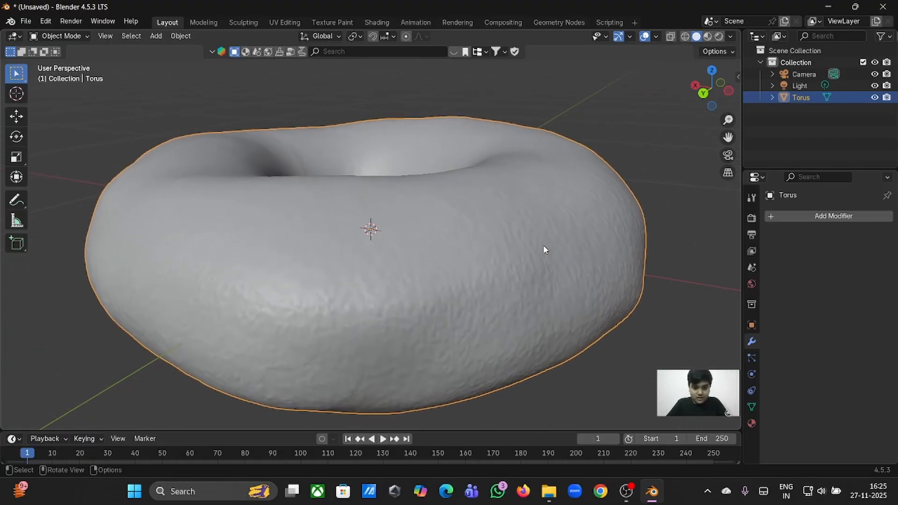